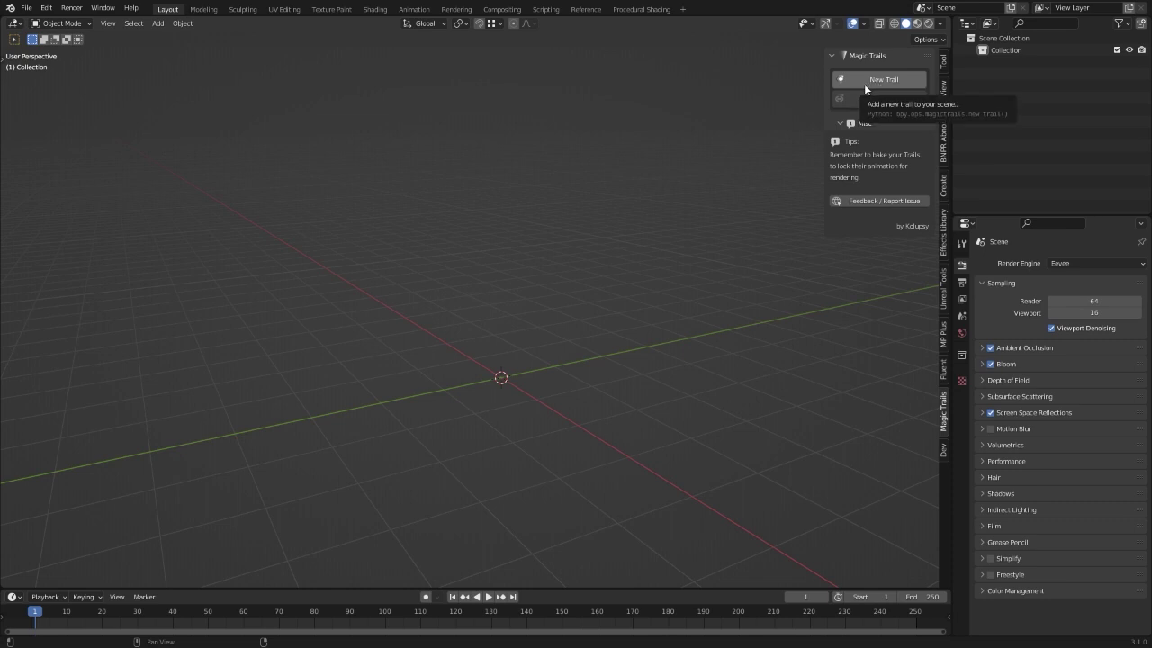
Step: Add a new Magic Trail to the scene with the Gradient Trail preset material
click(845, 83)
drag(845, 83, 744, 142)
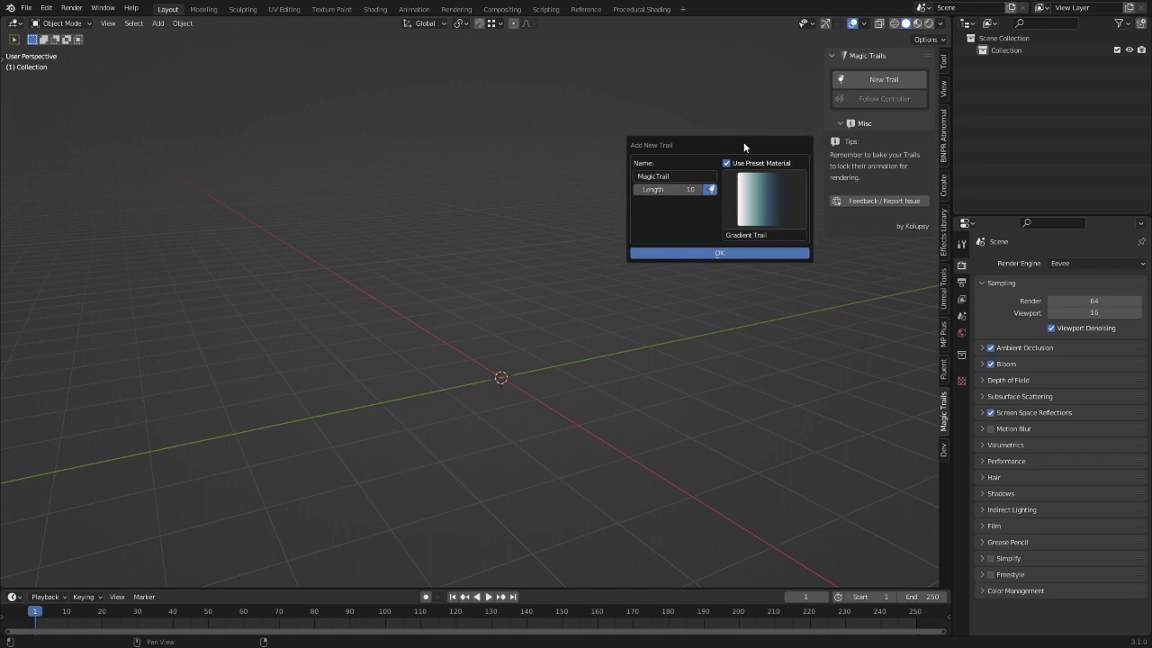
click(767, 203)
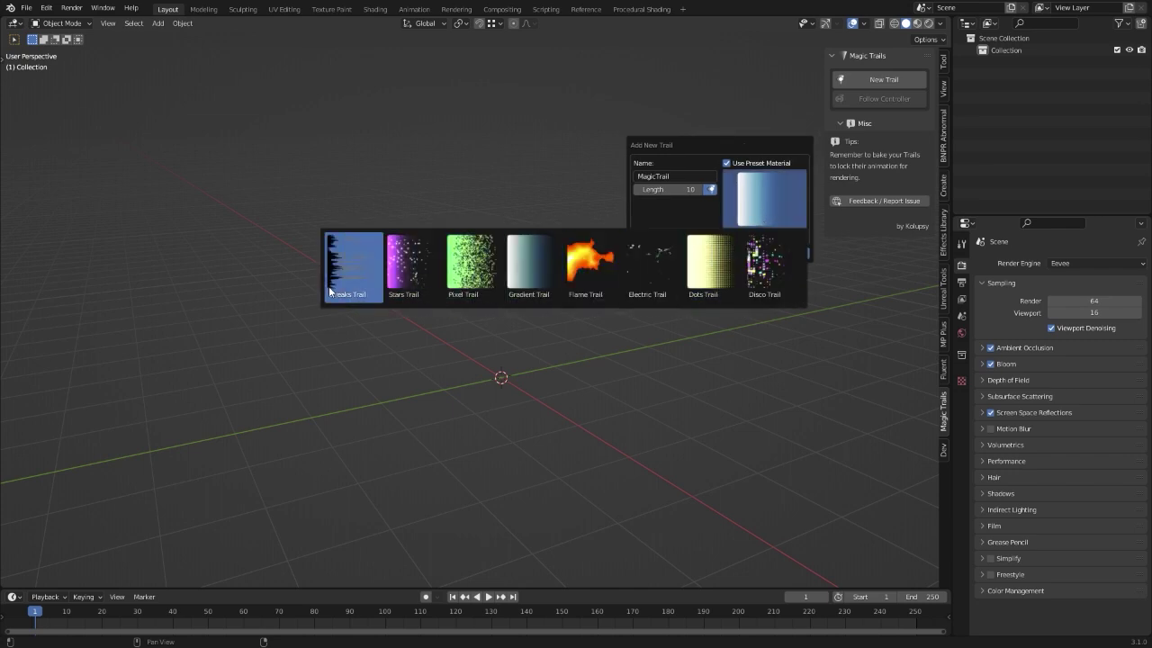
click(726, 163)
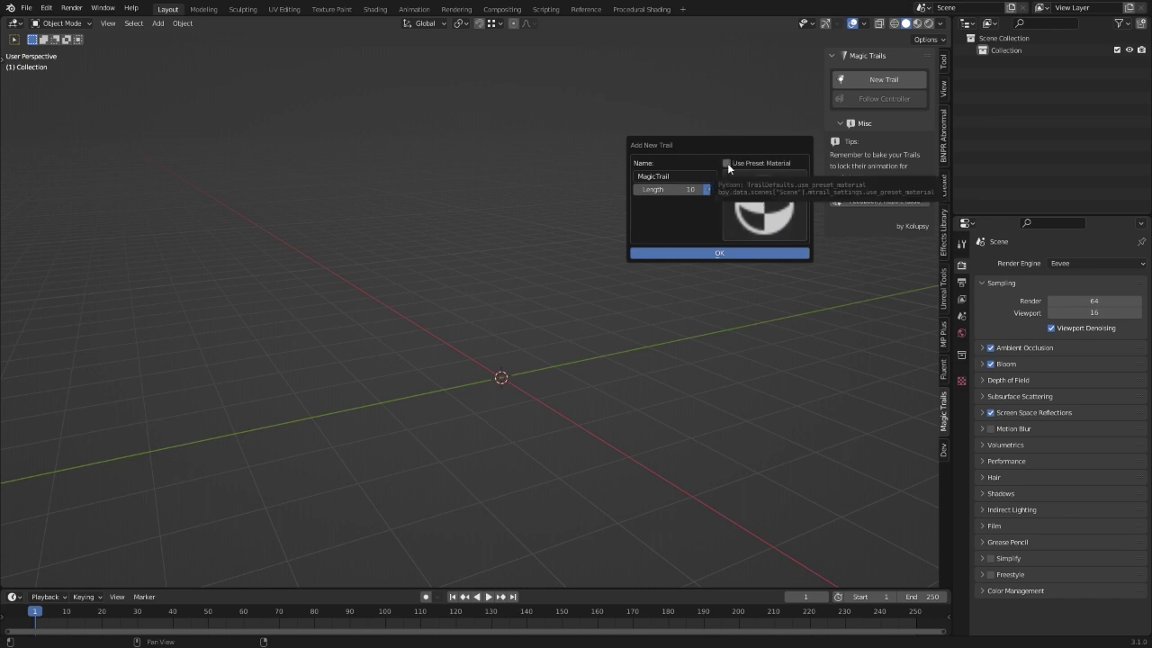
click(727, 163)
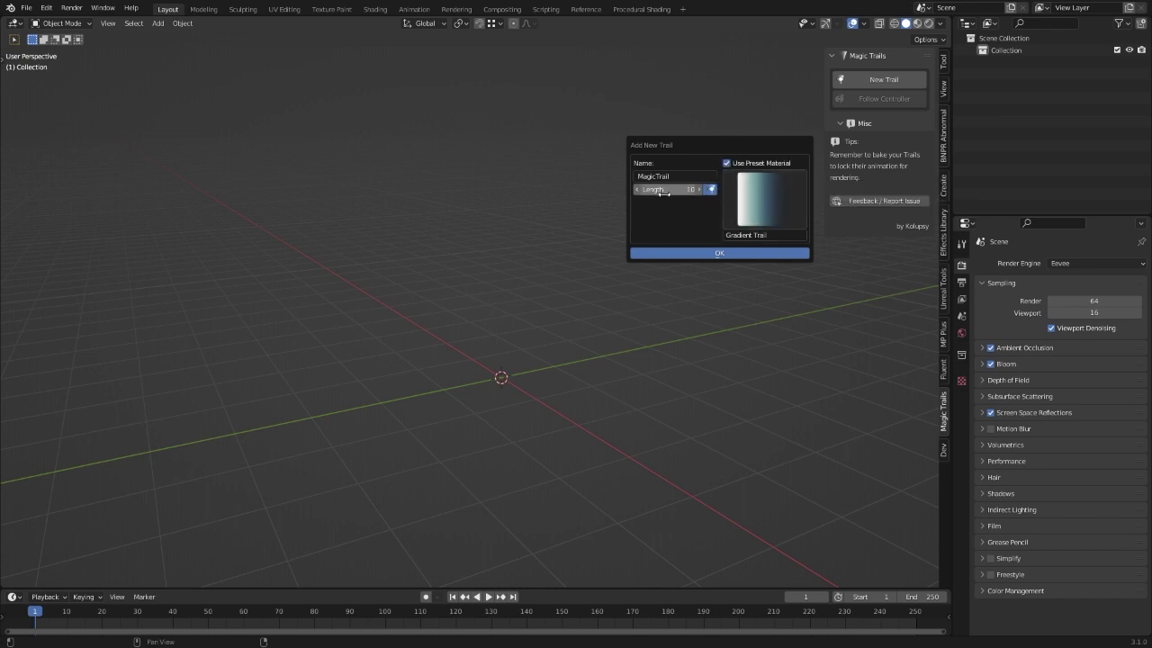
click(729, 255)
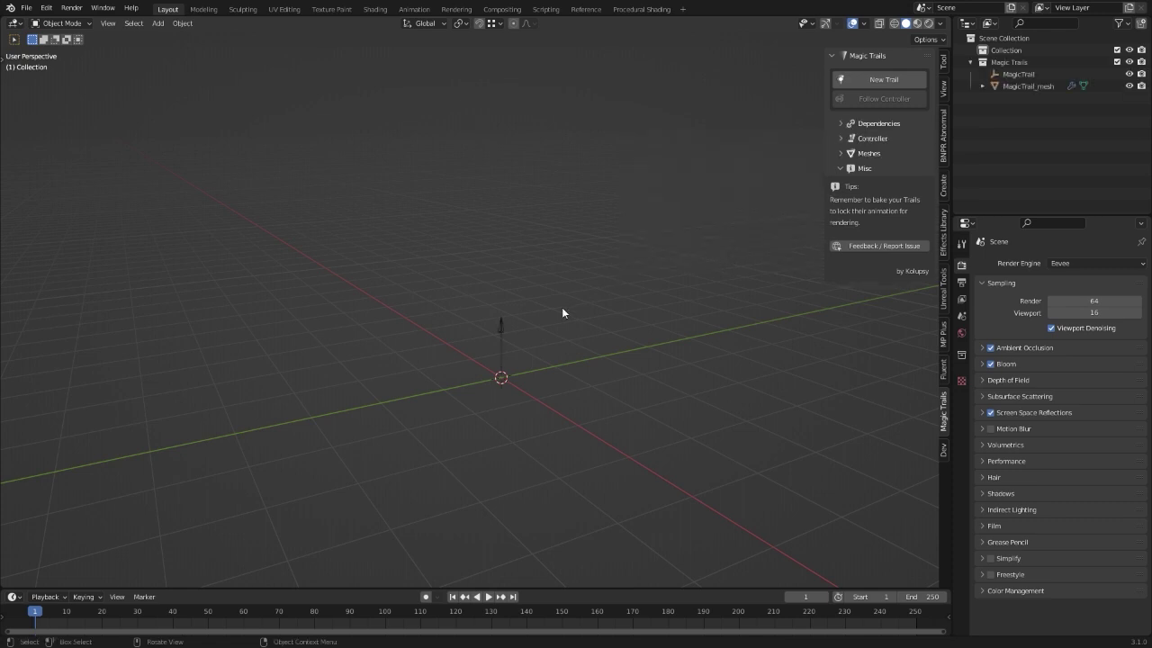
Step: Select the new trail's arrow-shaped controller and widen the sidebar so its trail settings are readable
middle_drag(561, 307, 524, 275)
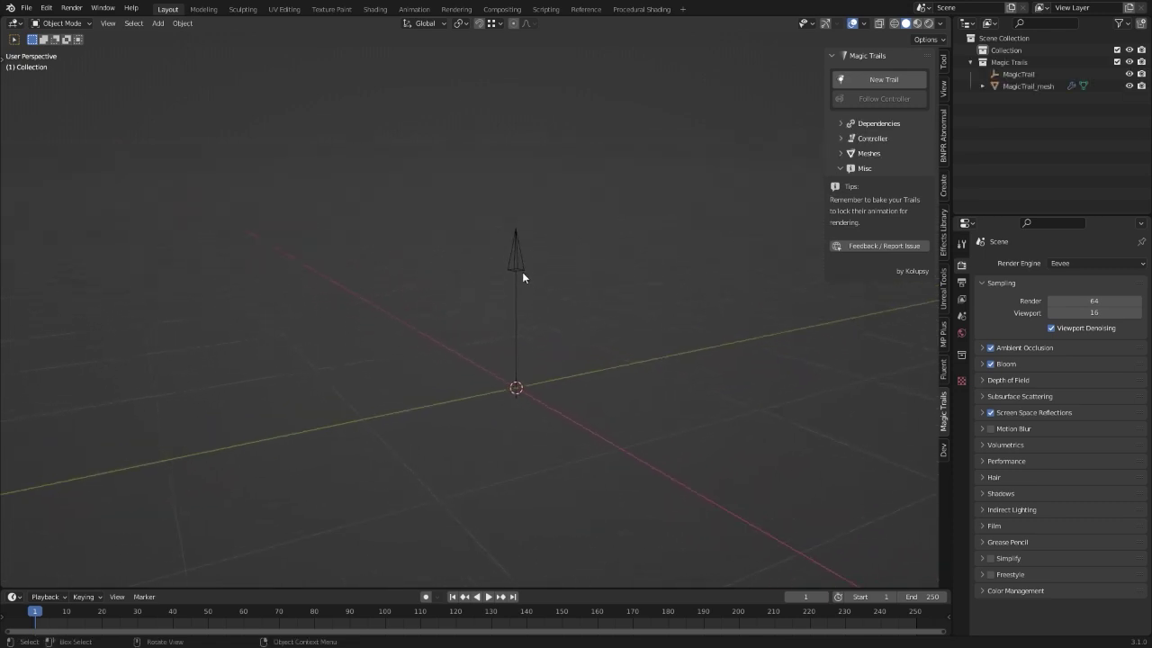
click(524, 276)
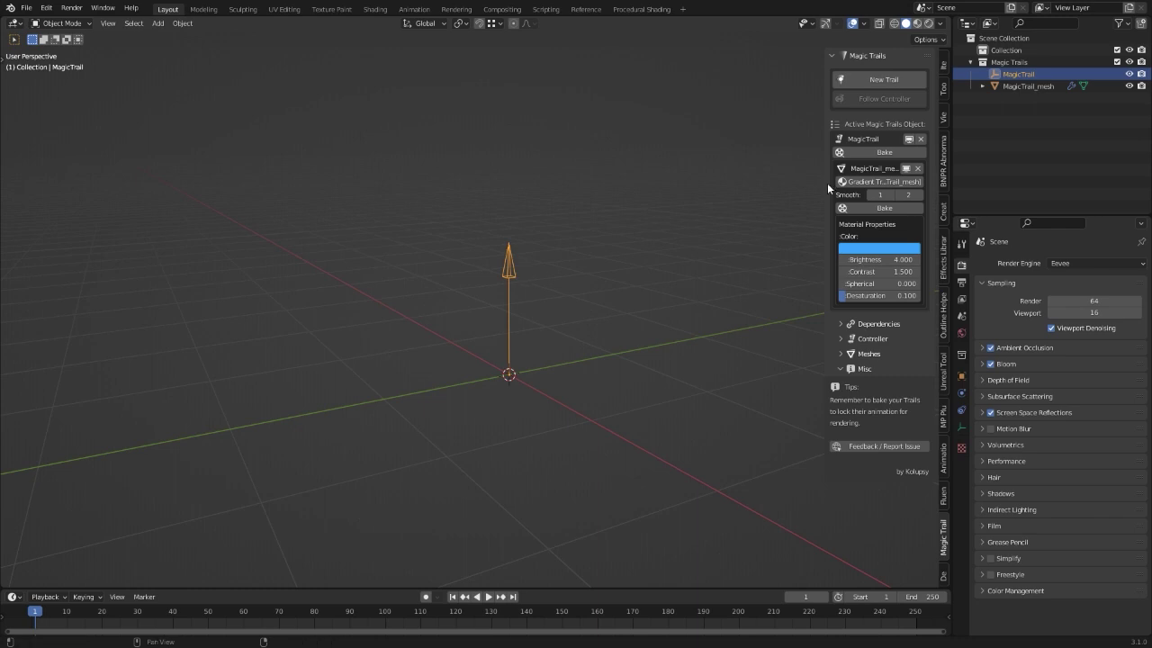
drag(827, 183, 754, 185)
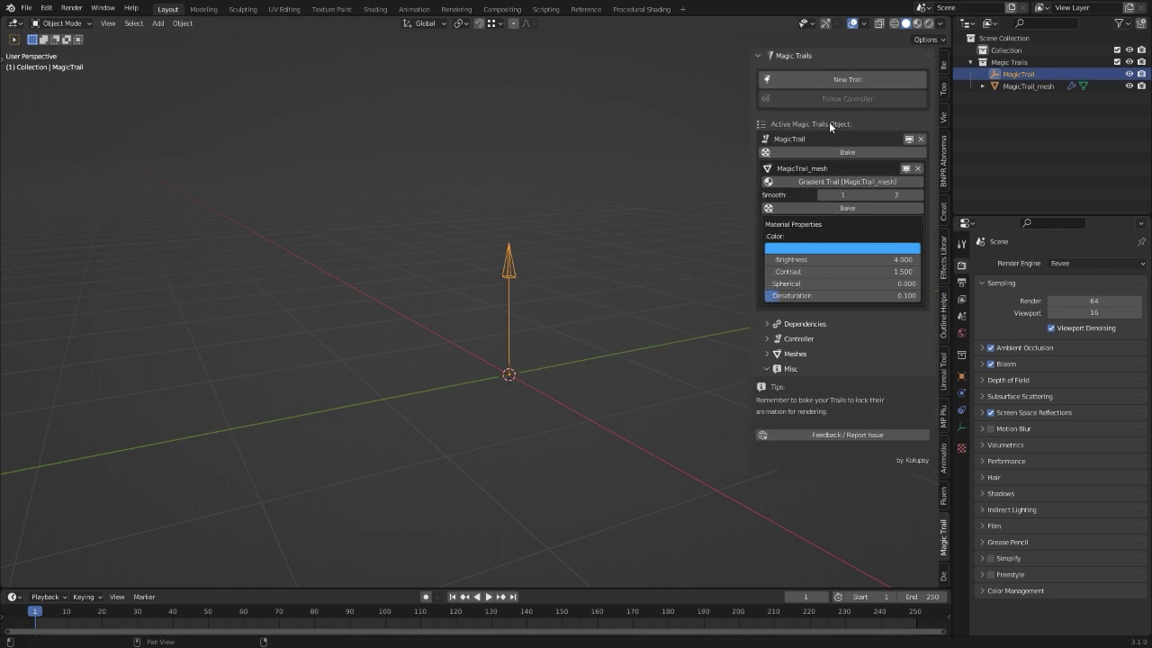
Step: Switch the viewport to rendered shading and move the trail controller around during playback to generate the gradient trail
mouse_move(563, 329)
middle_down()
mouse_move(549, 348)
mouse_move(540, 322)
mouse_move(504, 317)
mouse_move(547, 310)
mouse_move(540, 317)
mouse_move(562, 263)
mouse_move(463, 245)
mouse_move(469, 255)
middle_up()
key(z)
click(564, 194)
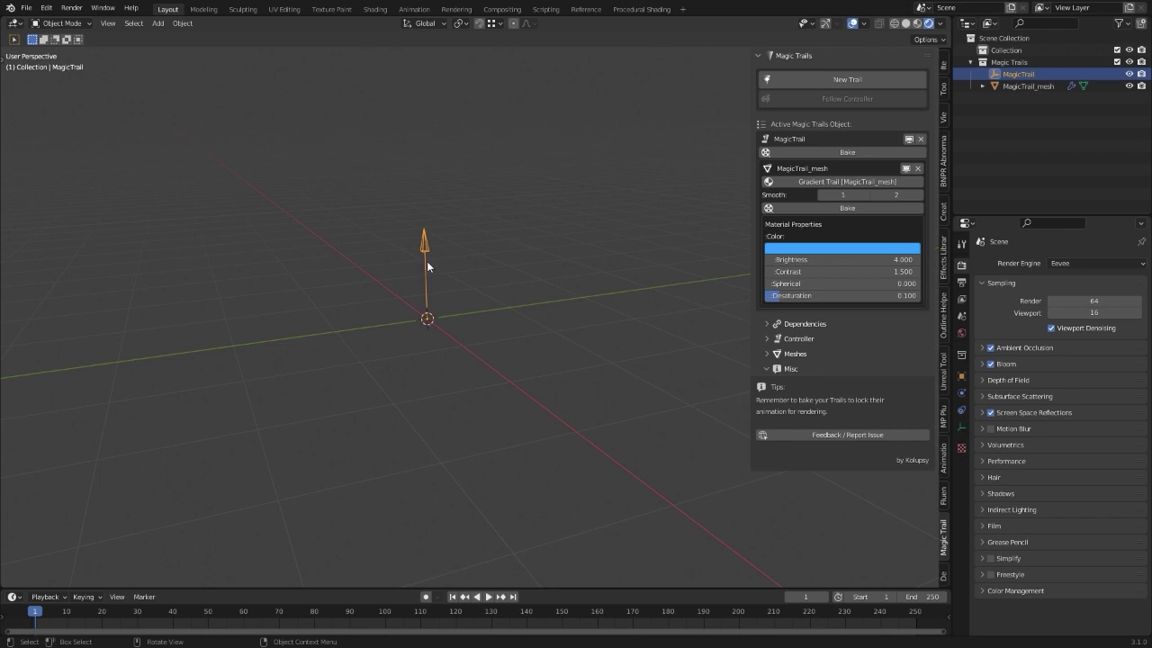
key(space)
key(g)
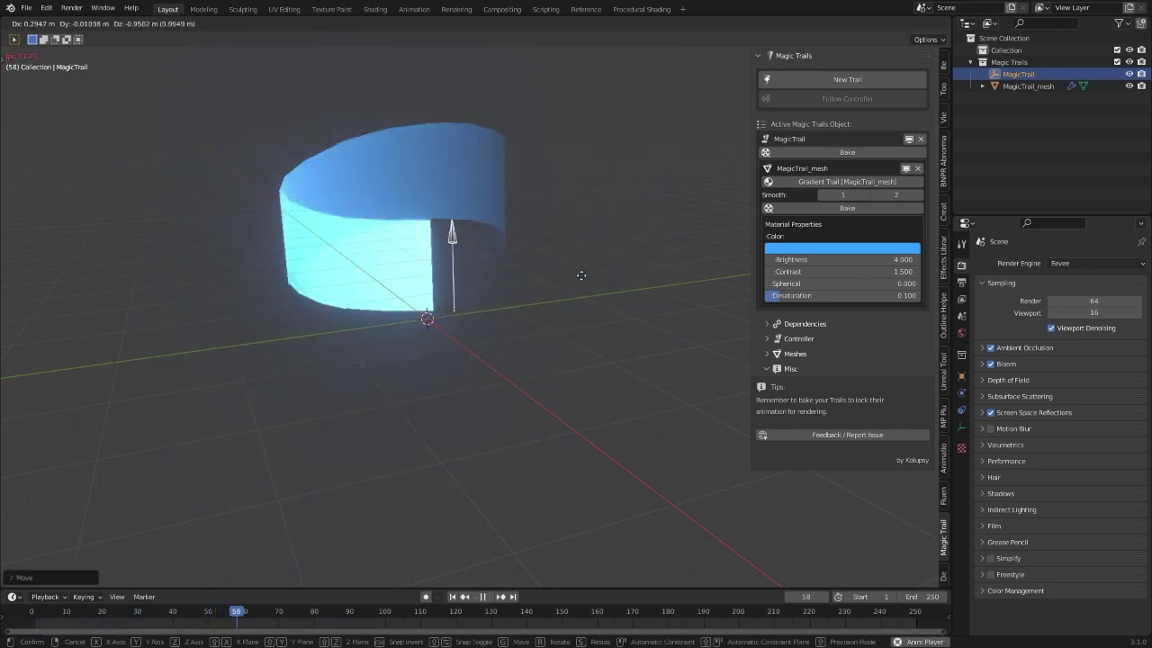
click(630, 261)
key(space)
scroll(589, 248, up, 1)
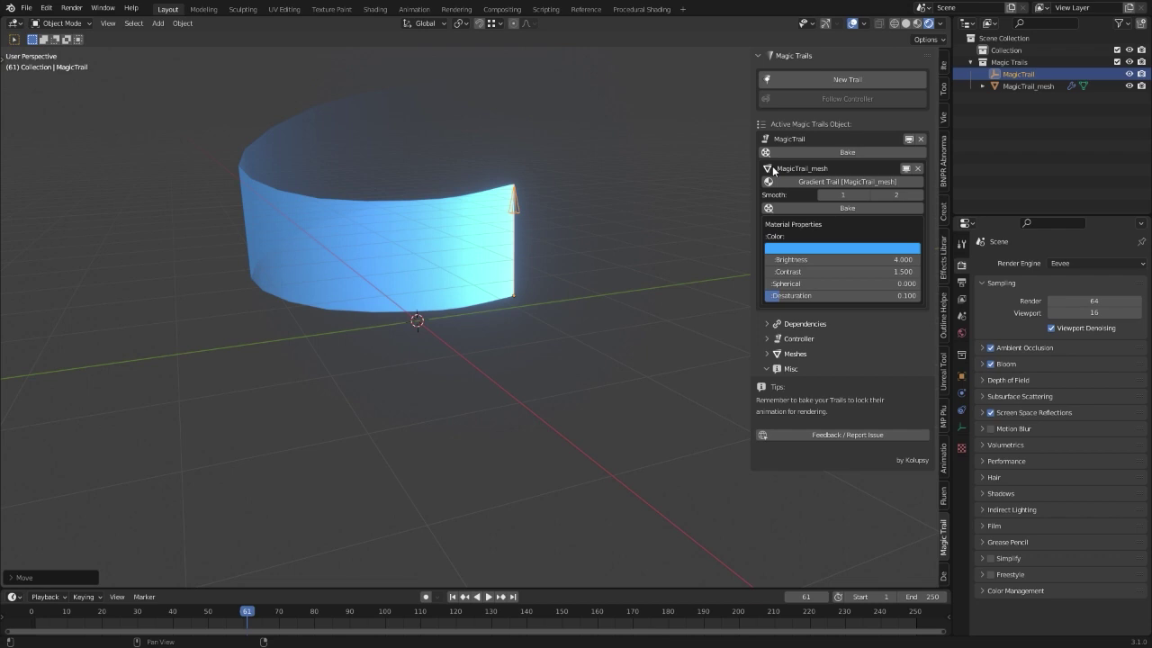
Step: Recolor the gradient trail orange-red and replace its material with the Flame Trail preset
click(805, 249)
drag(832, 78, 812, 161)
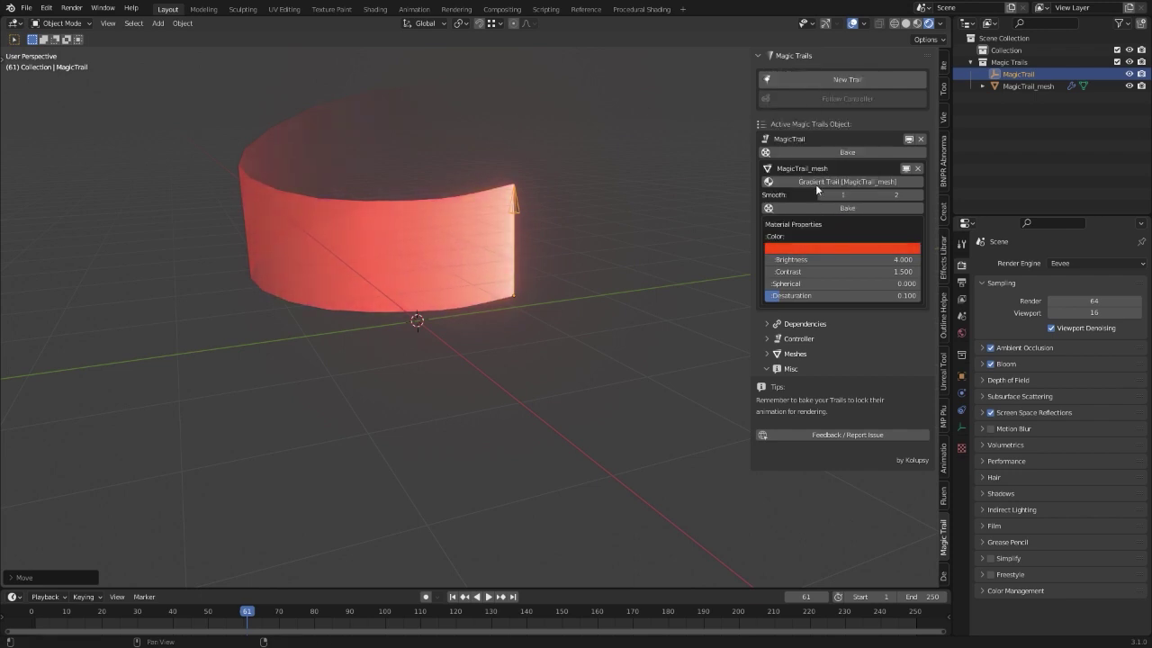
click(800, 182)
click(777, 249)
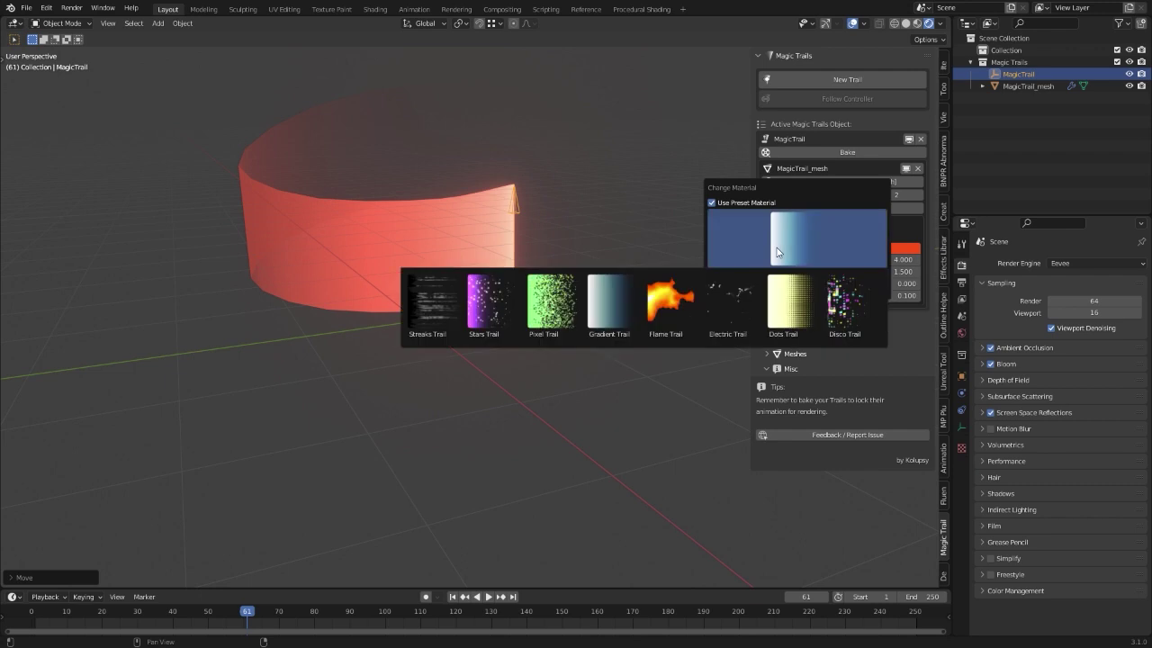
click(668, 317)
click(797, 292)
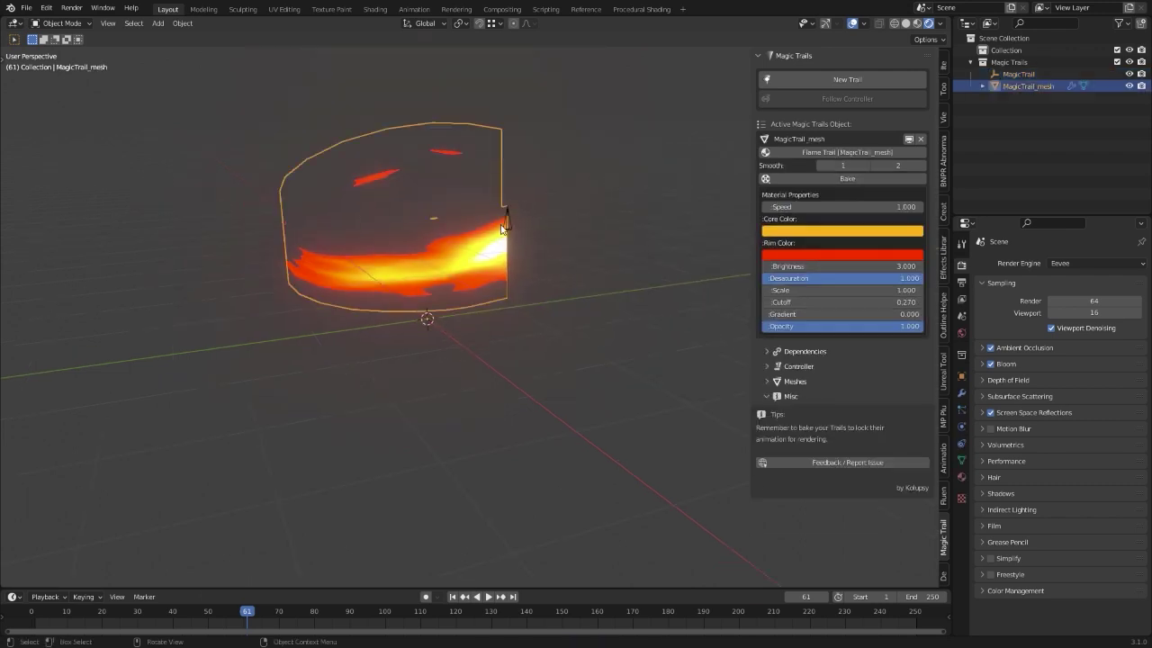
Step: Select the trail controller and move it around during playback to generate the flame trail
click(504, 223)
key(space)
key(g)
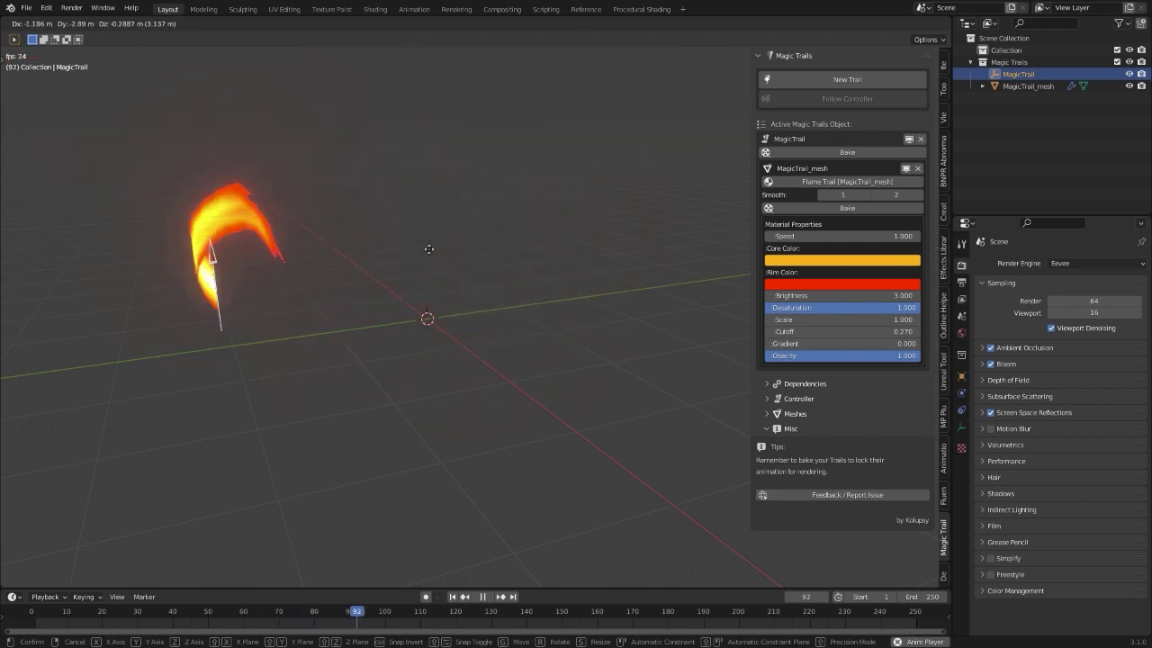
click(634, 213)
key(space)
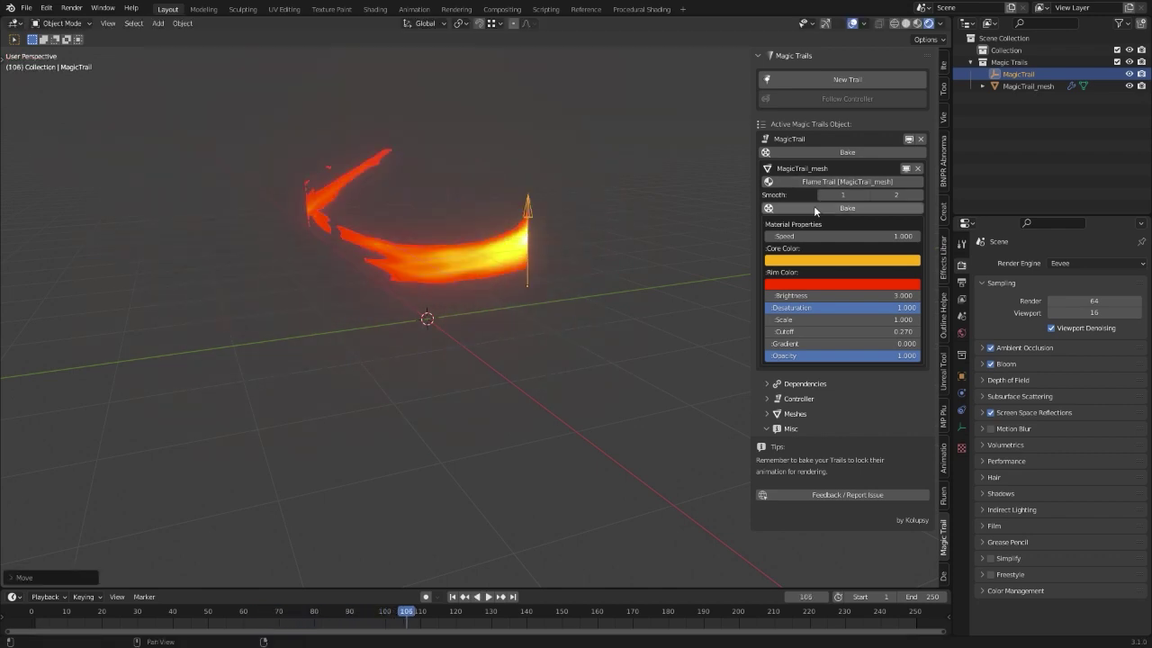
Step: Add a cube-shaped empty at the world origin
key(shift+a)
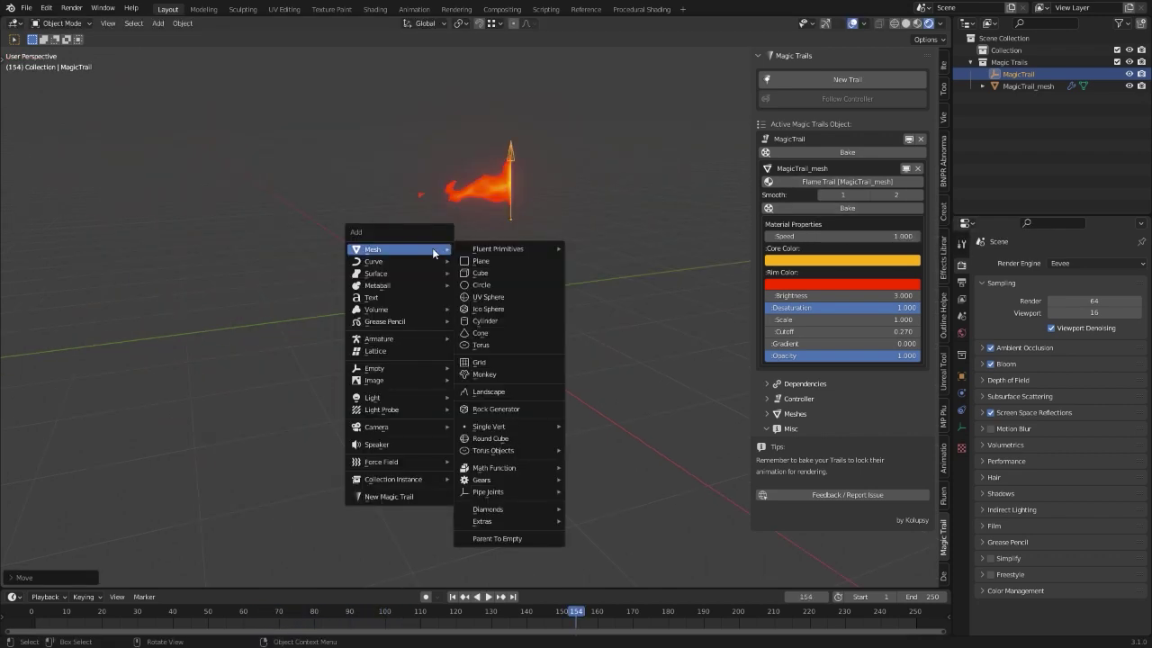
mouse_move(392, 367)
click(480, 421)
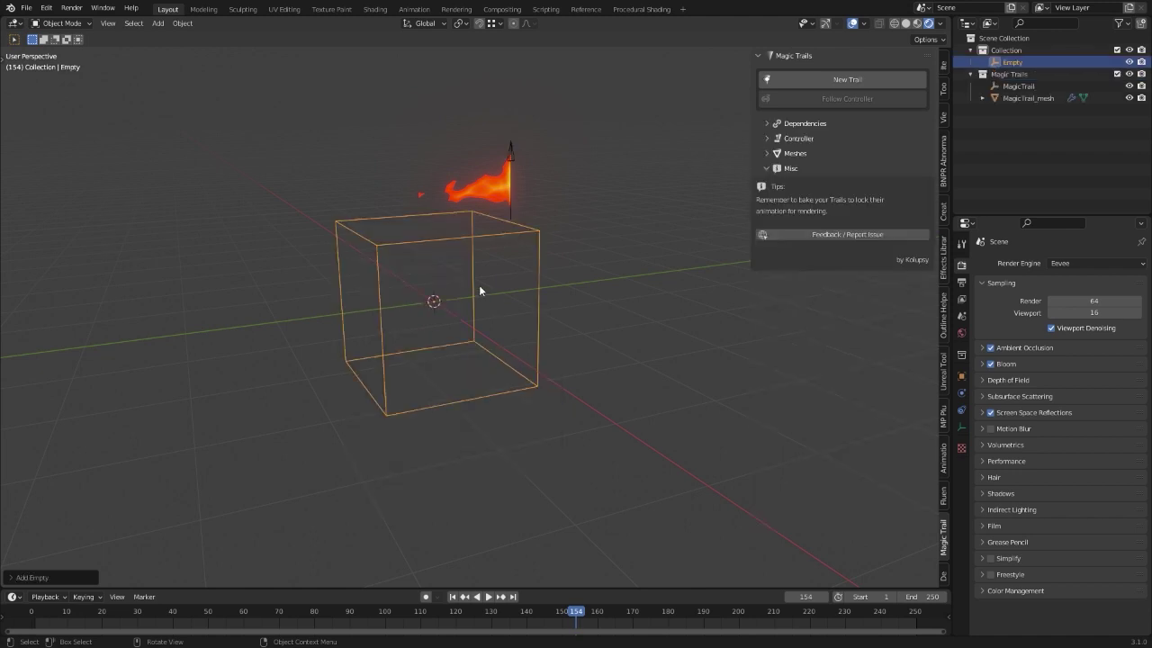
Step: Parent the trail controller to the cube-shaped empty
click(524, 162)
shift+click(527, 233)
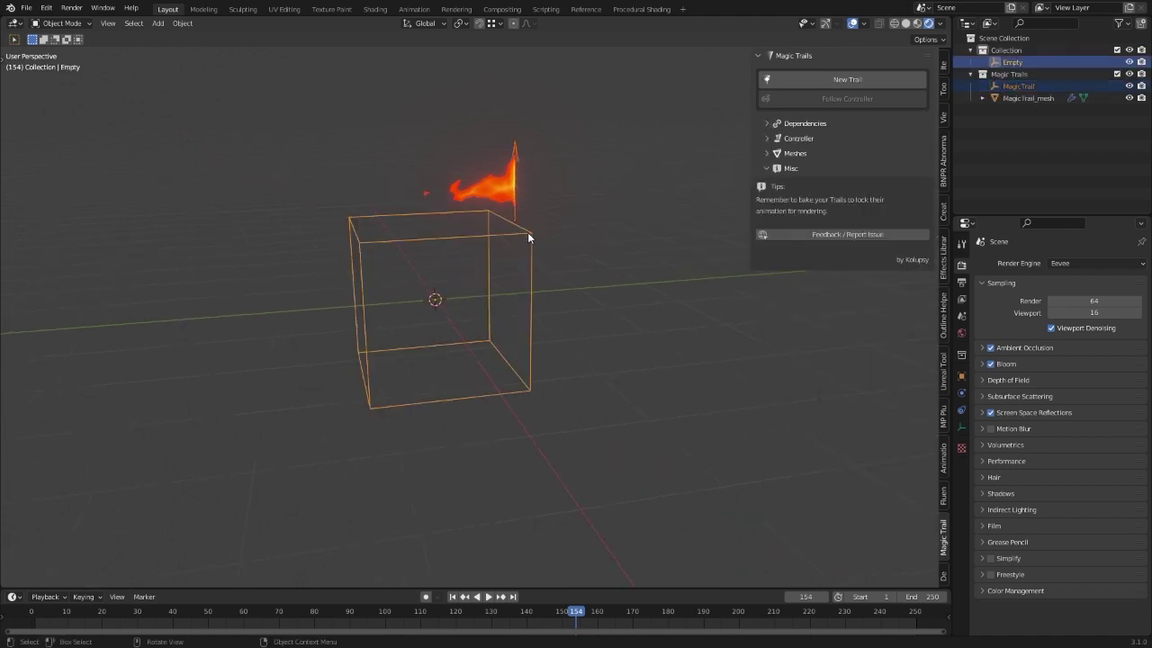
key(ctrl+p)
click(530, 237)
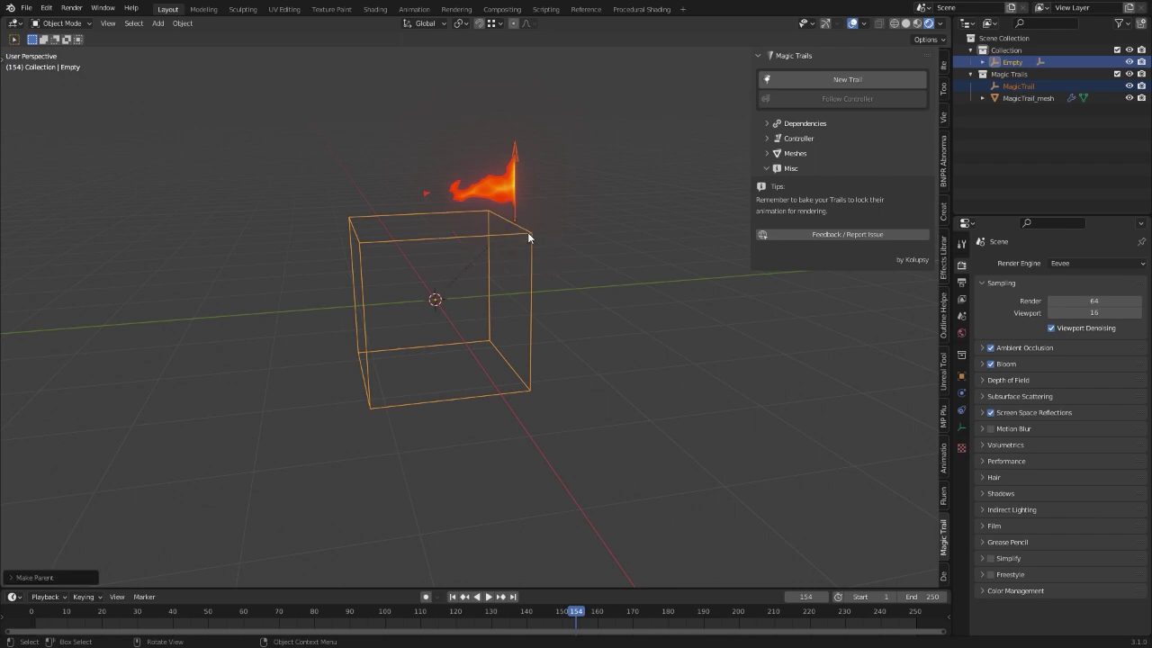
Step: Try rotating the cube-shaped empty during playback to swing the flame trail around it
key(space)
key(r)
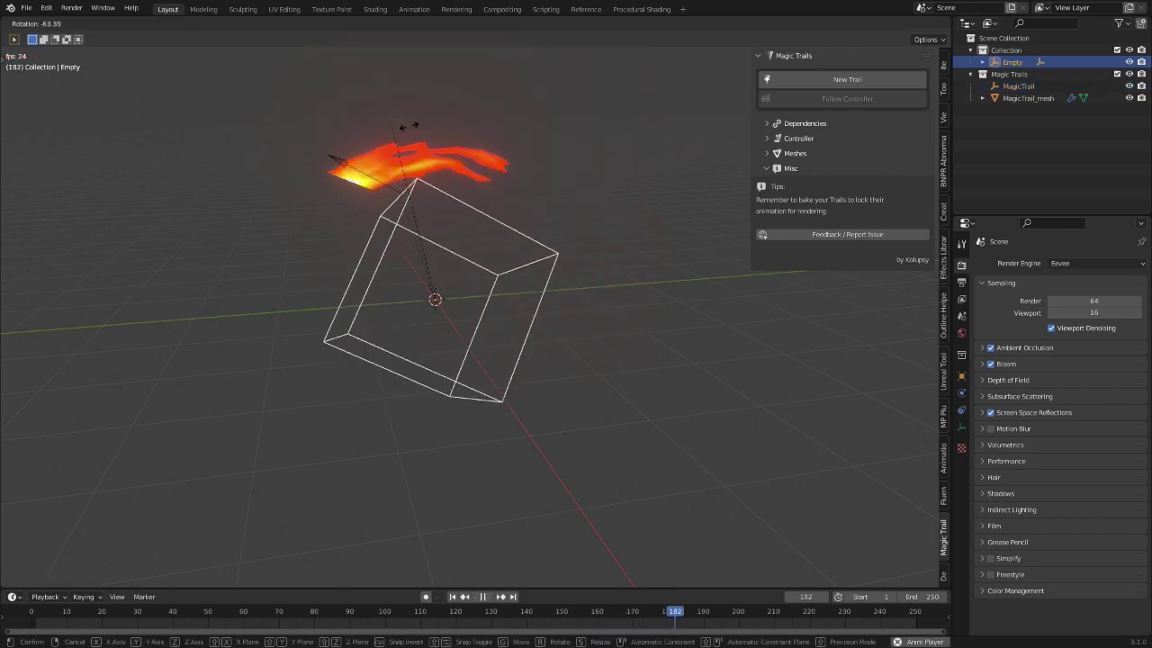
right_click(573, 178)
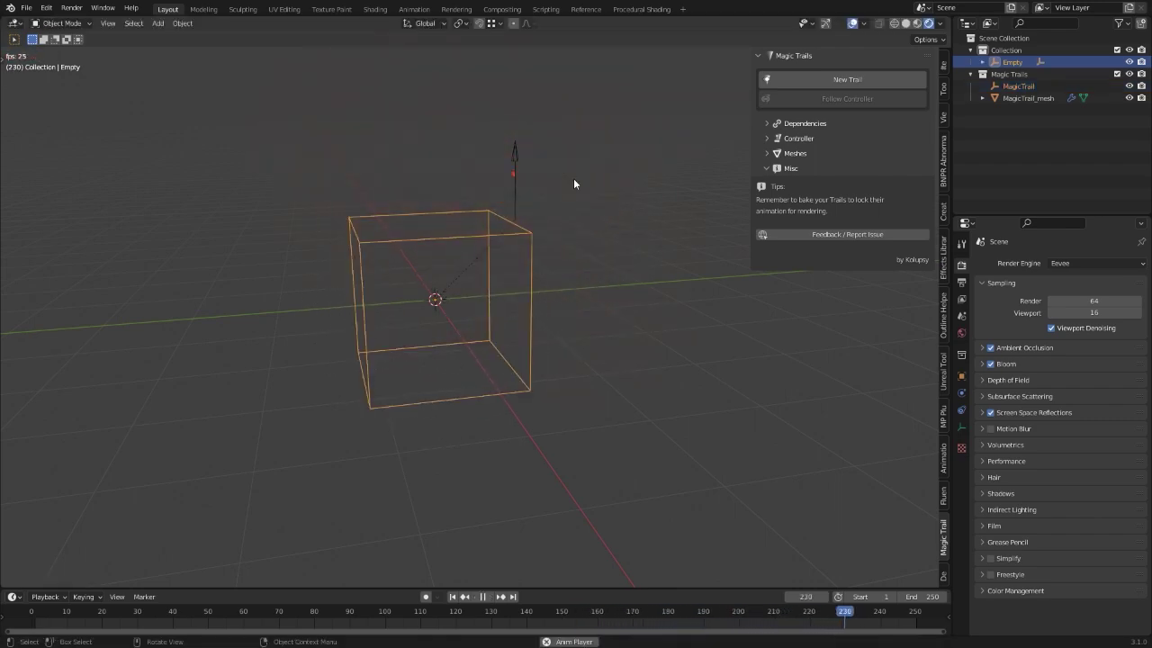
key(space)
Step: Return to frame 1 and insert a keyframe on the cube-shaped empty
key(shift+Left)
middle_drag(545, 288, 556, 261)
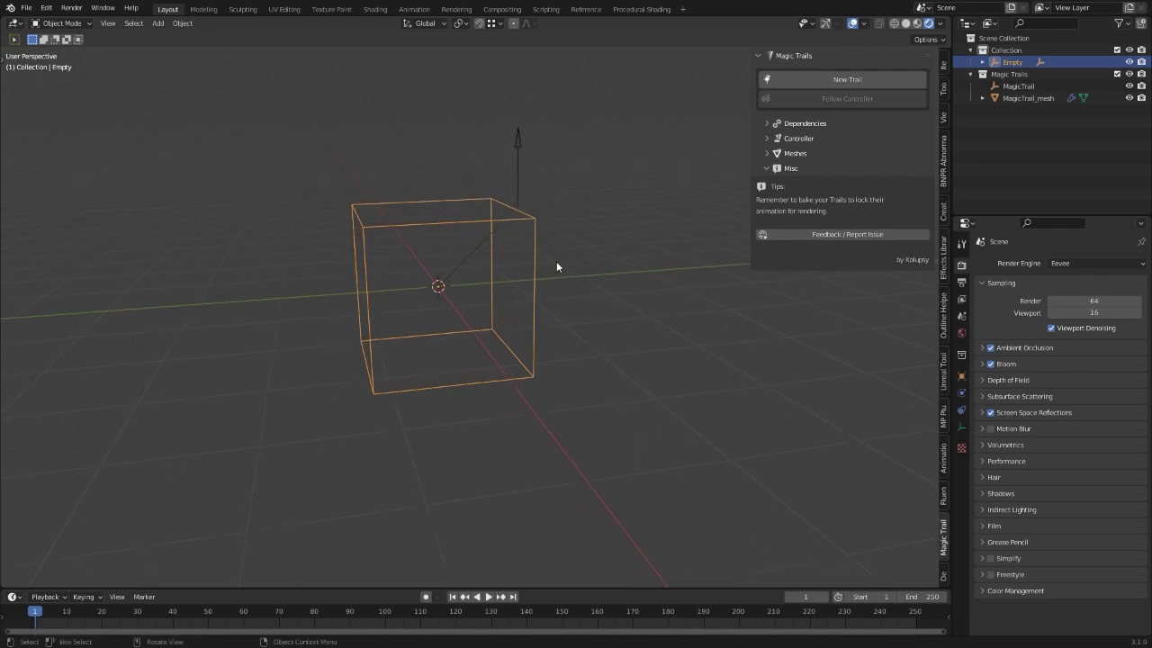
key(i)
click(524, 260)
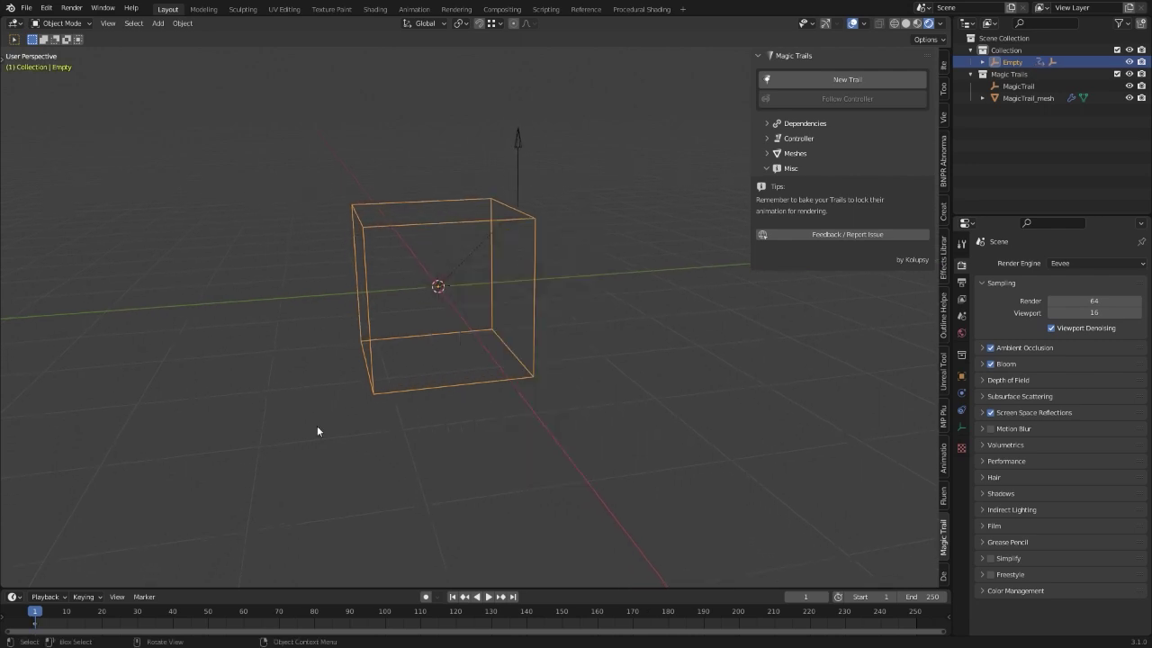
Step: At frame 20, rotate the cube-shaped empty clockwise and keyframe its new orientation
click(101, 614)
key(i)
click(519, 330)
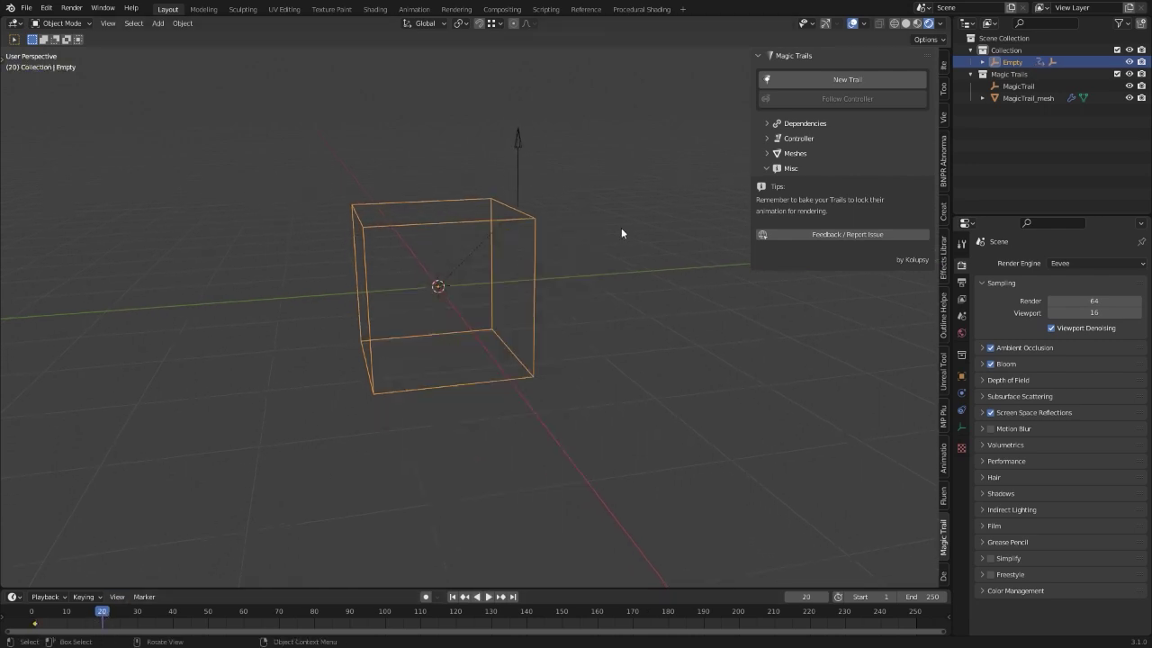
key(r)
click(586, 349)
key(i)
click(622, 338)
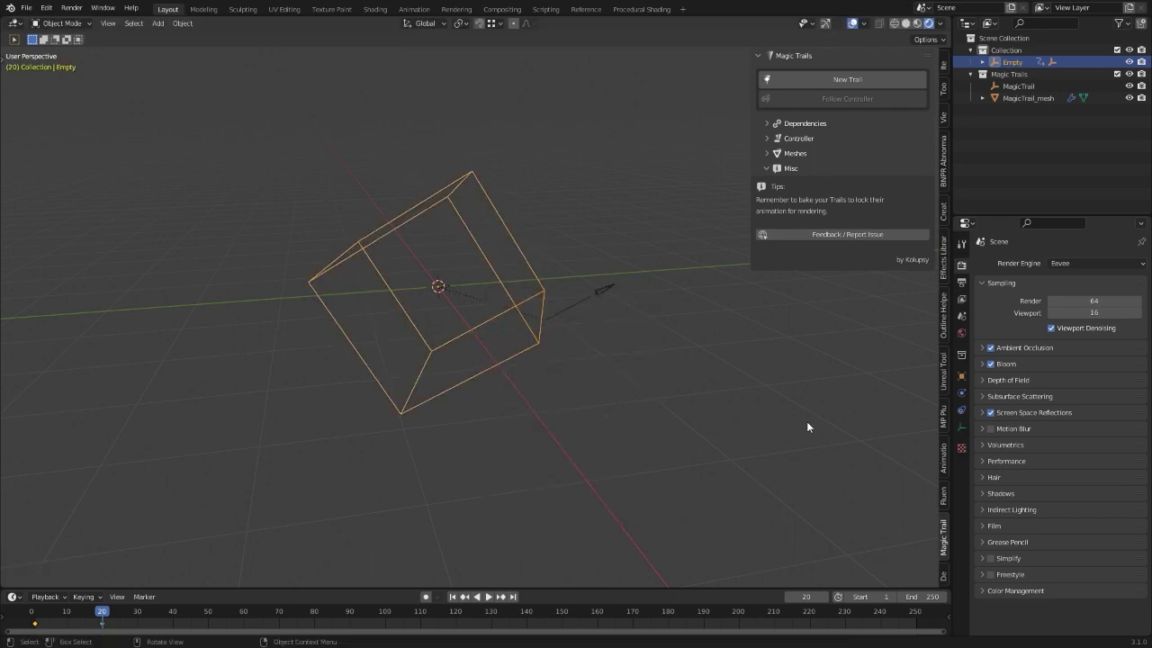
Step: Set the scene's end frame to 40
double_click(915, 597)
key(BackSpace)
text(40)
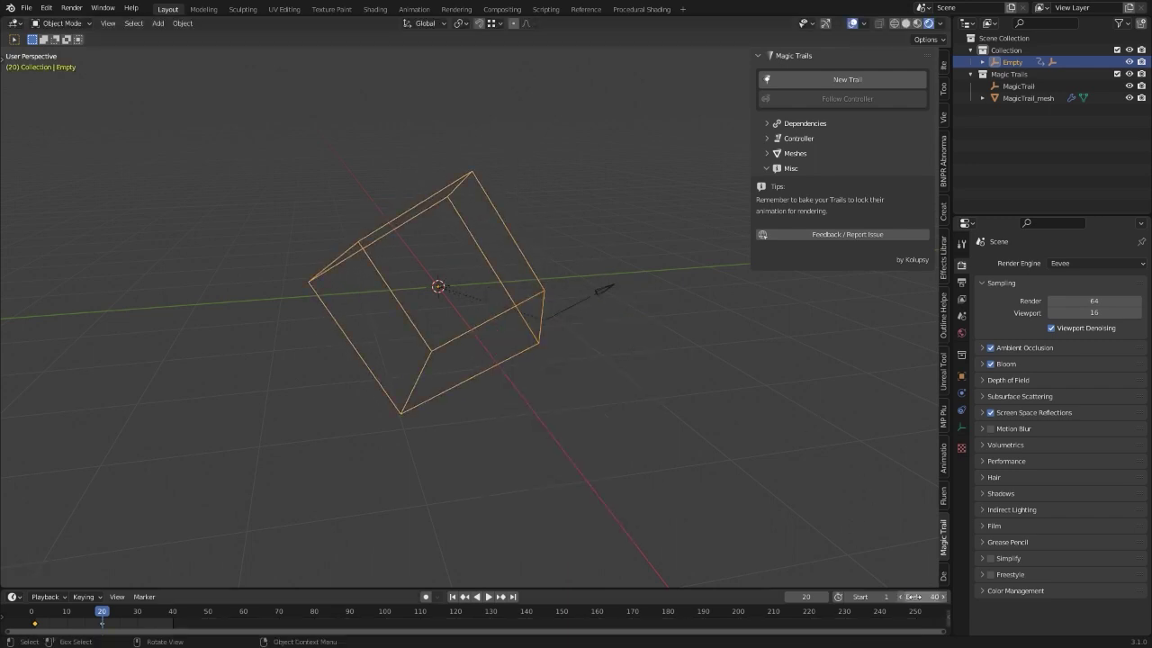
key(Return)
Step: Play the keyframed animation and scrub back and forth between the keyframes to examine the unbaked flame trail
key(space)
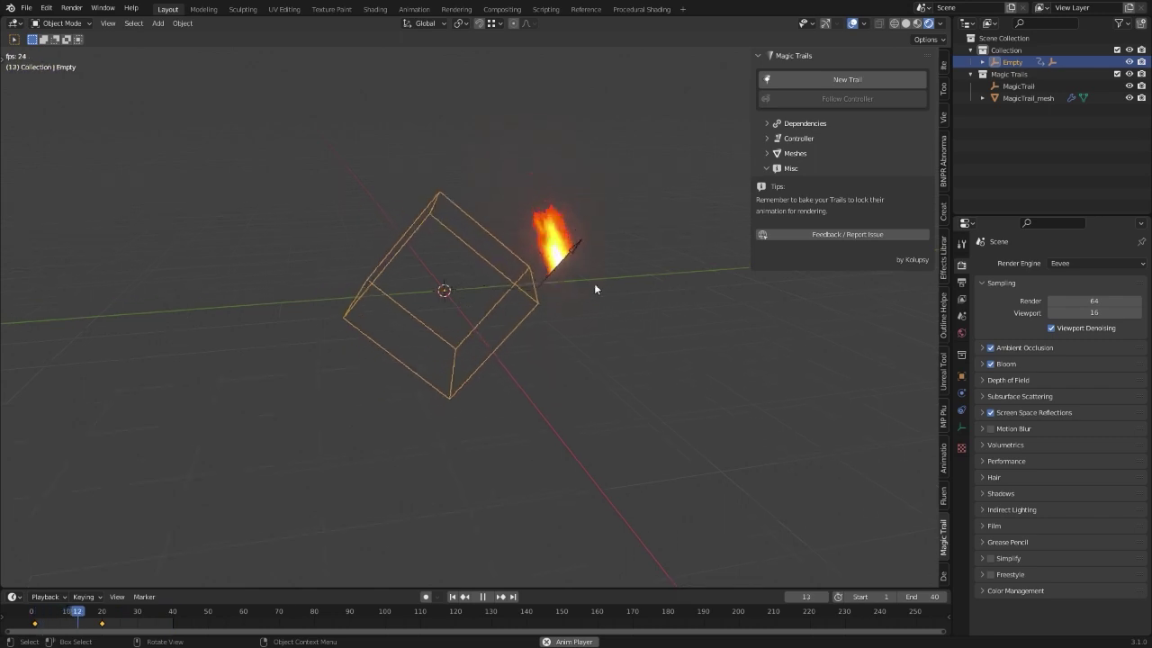
key(space)
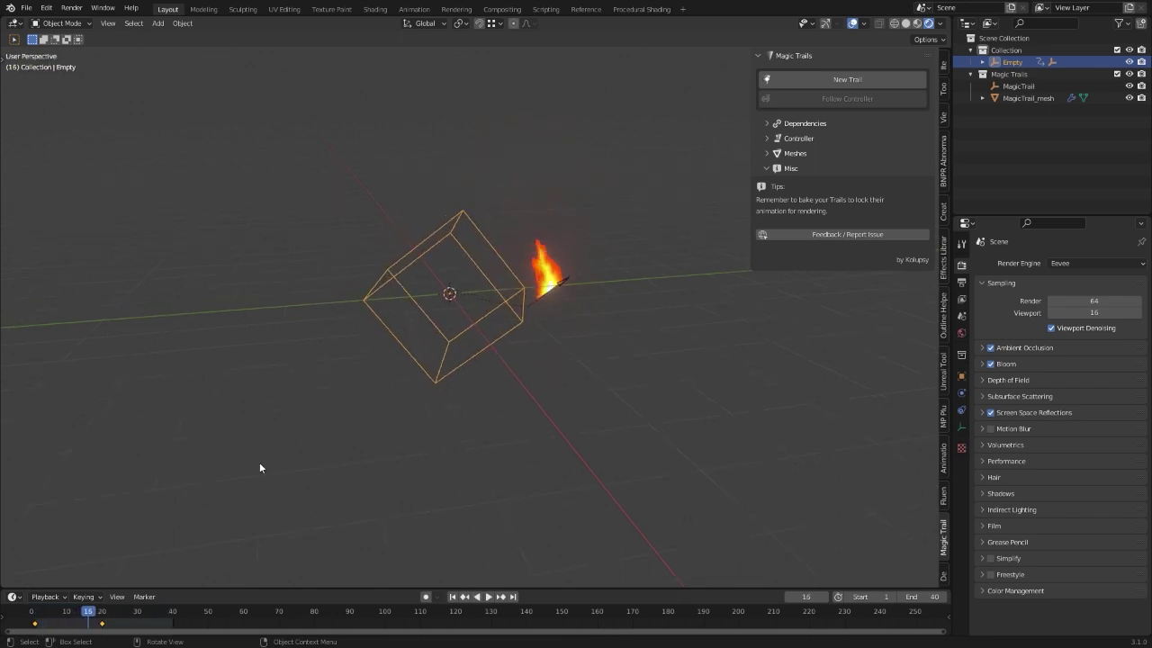
click(80, 615)
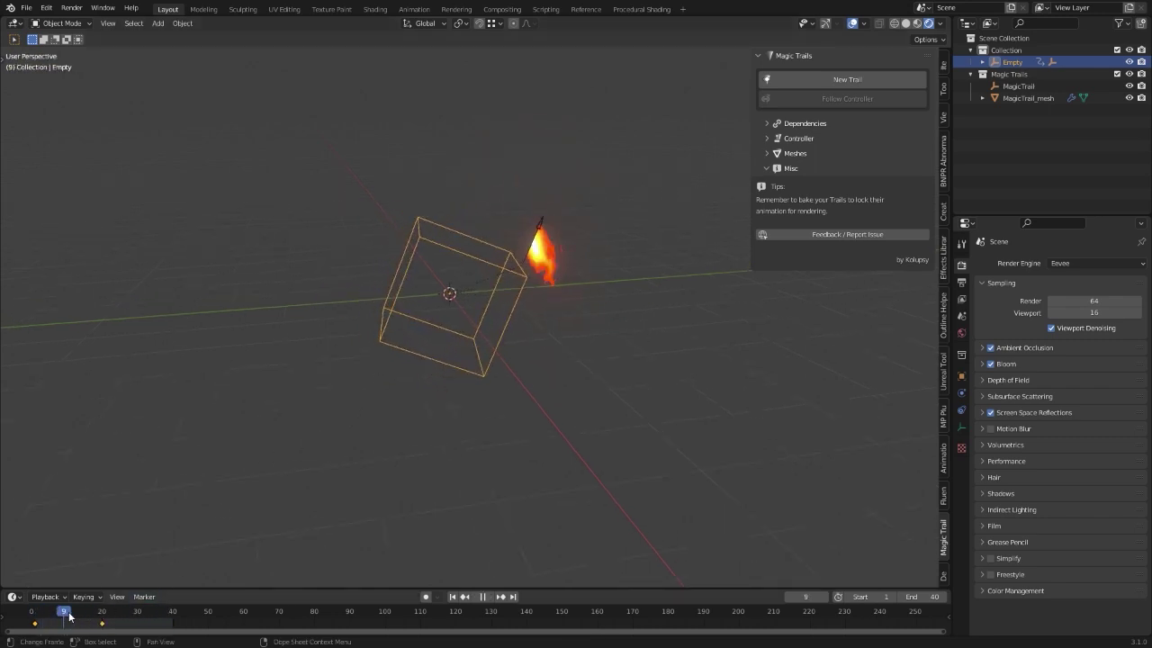
click(89, 613)
drag(89, 613, 60, 612)
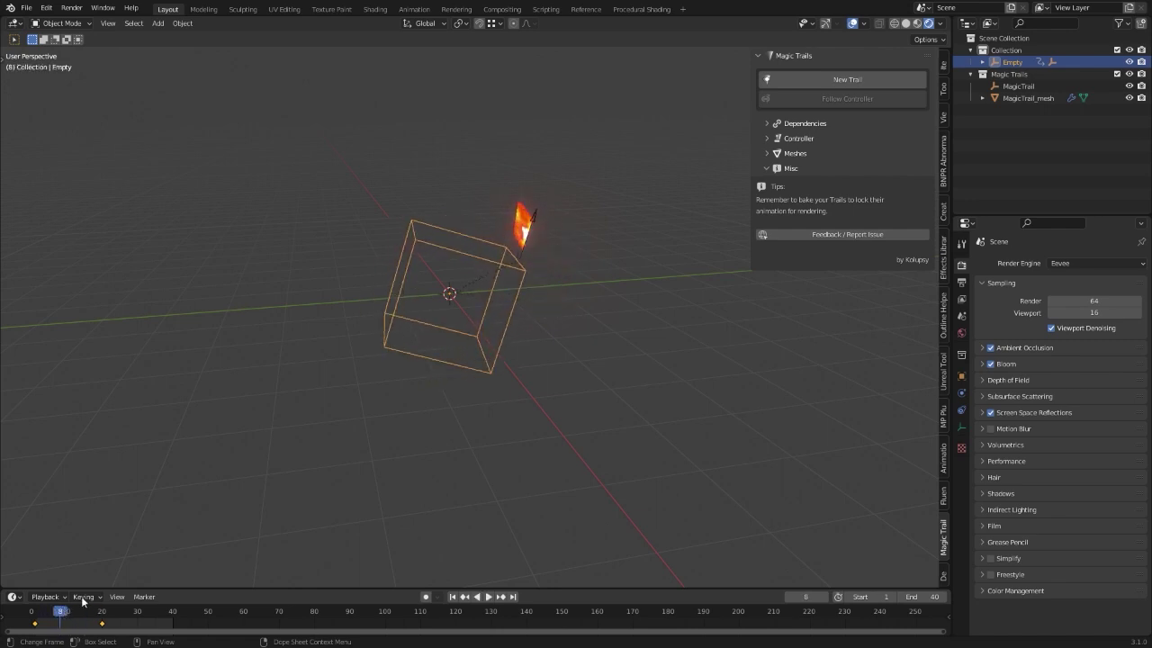
Step: Bake the flame trail mesh to a controller armature and play the animation to check the baked trail
click(522, 225)
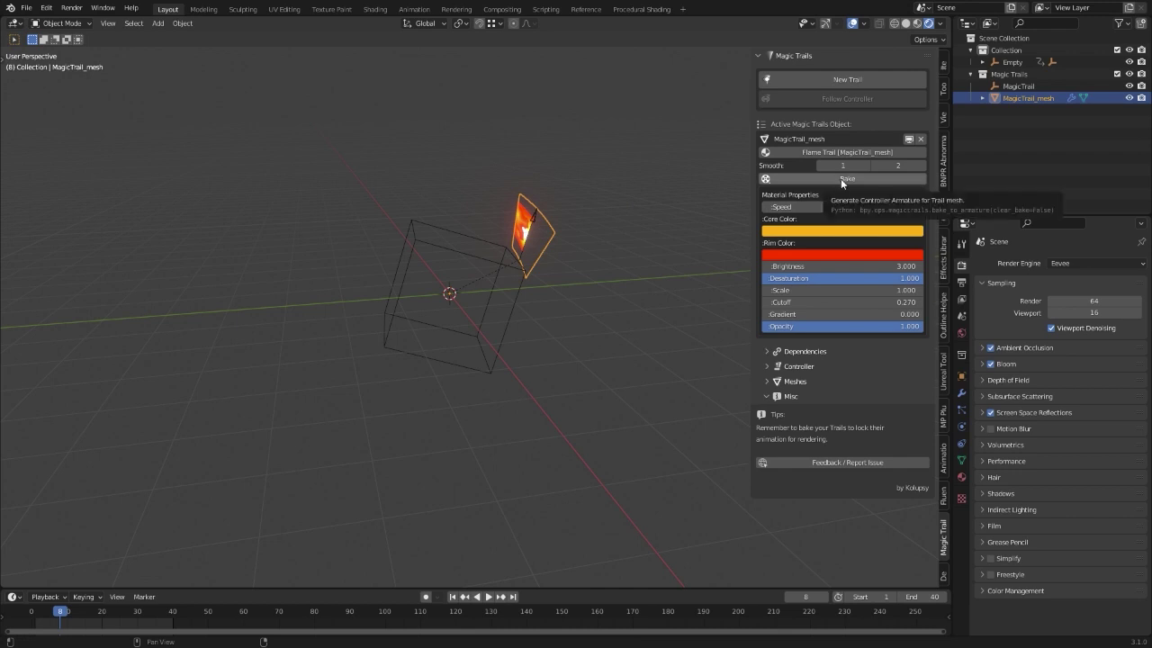
click(840, 178)
key(space)
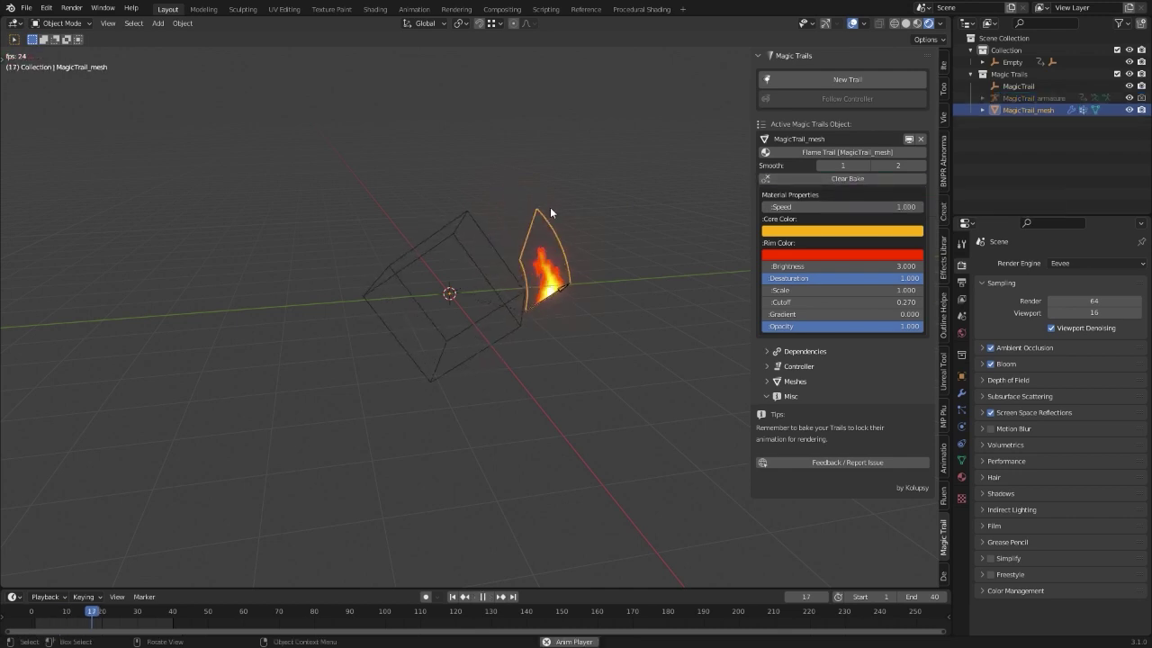
key(space)
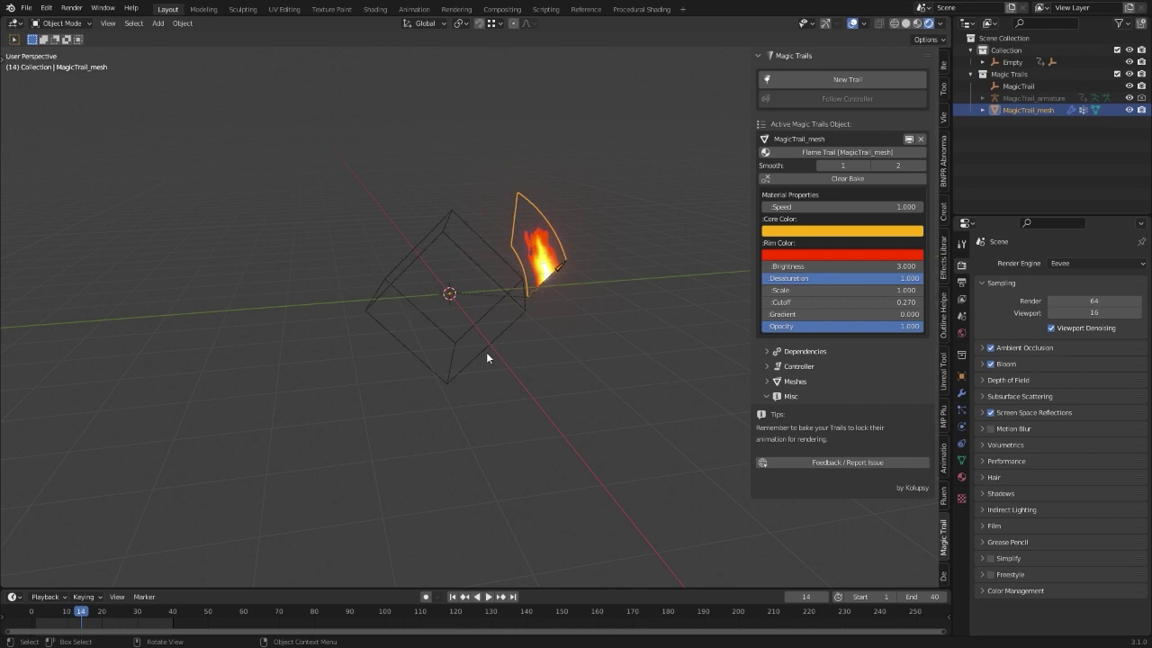
click(487, 353)
click(548, 262)
key(space)
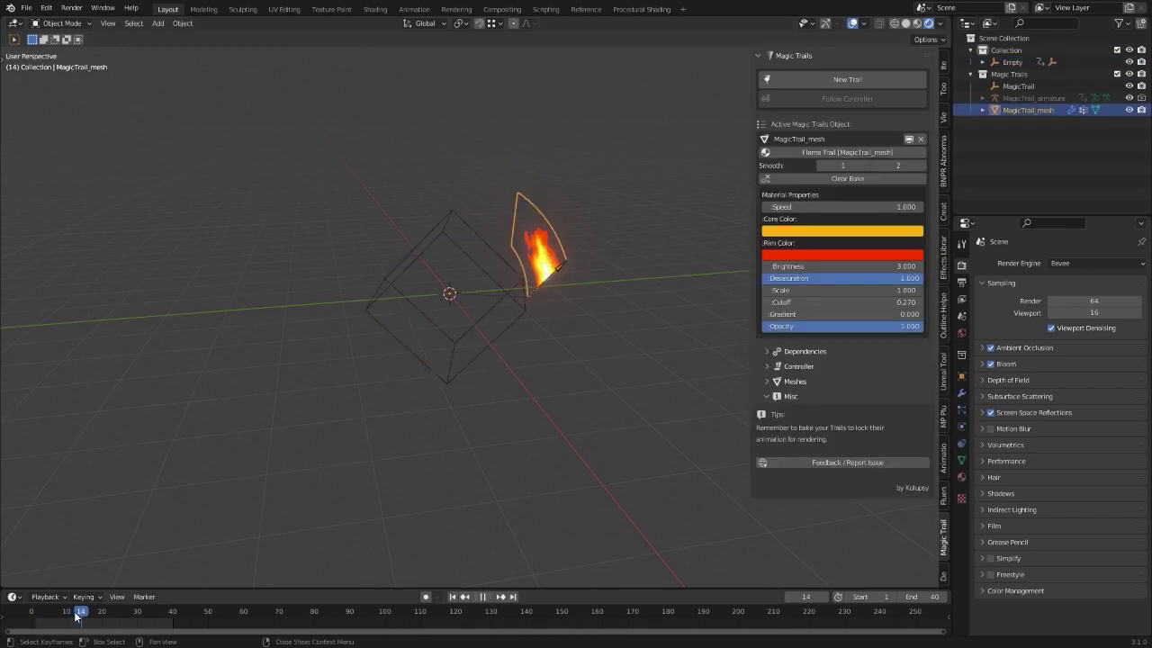
Step: At frame 20, rotate the cube-shaped empty further and replace its rotation keyframe with the new orientation
drag(77, 616, 45, 616)
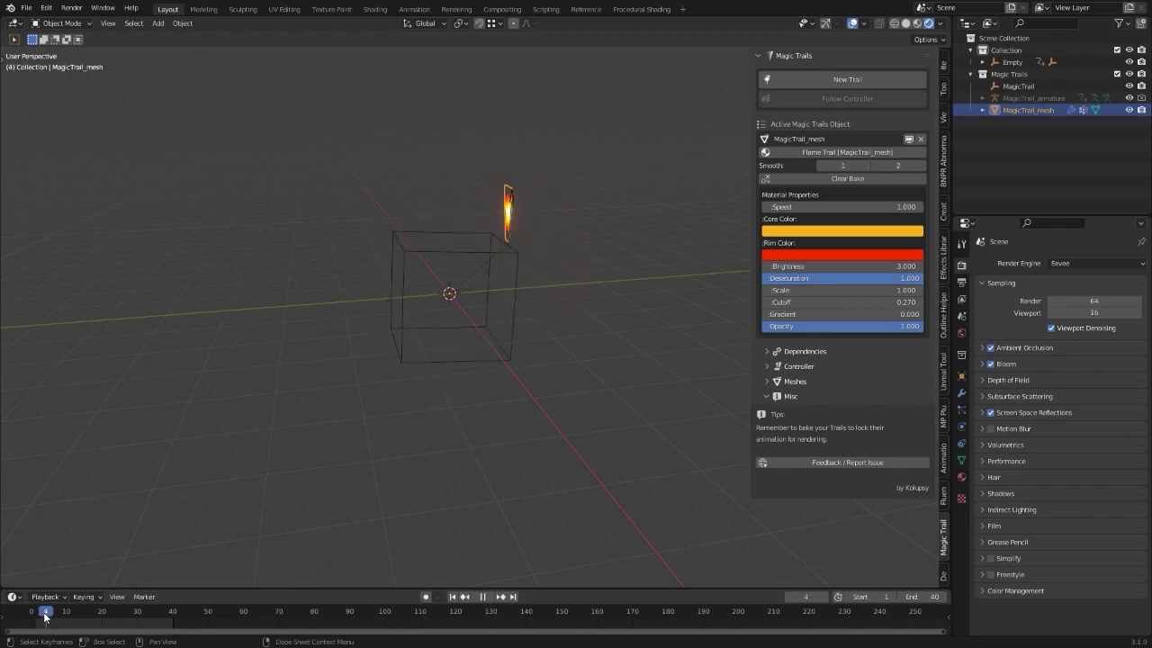
click(511, 331)
click(103, 614)
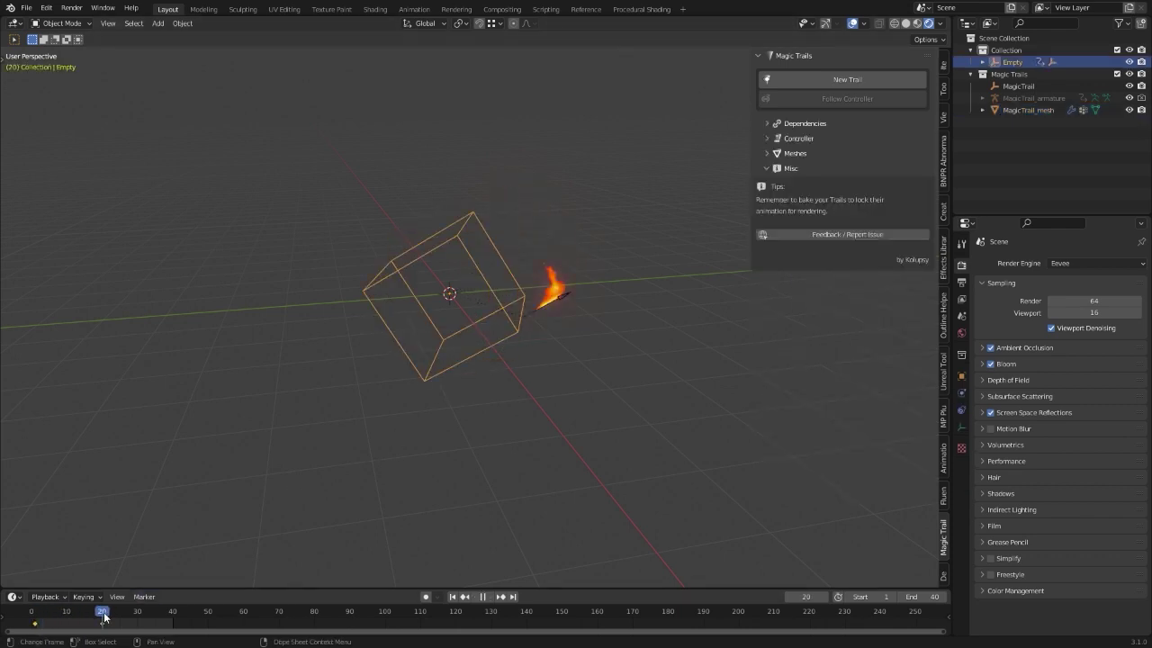
key(i)
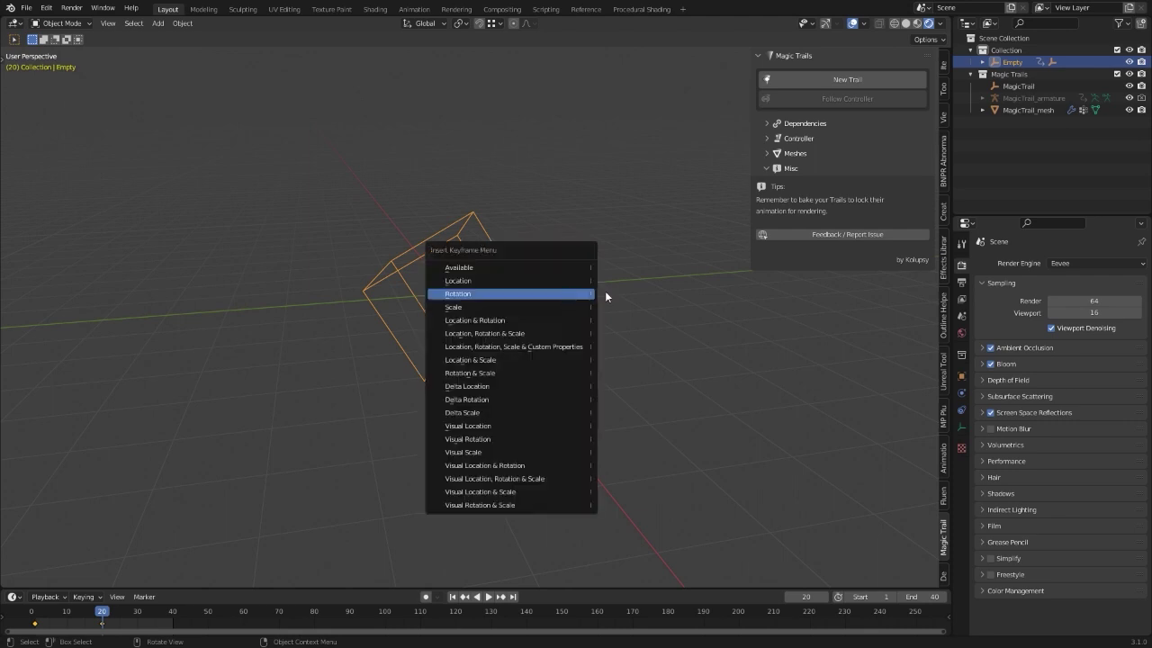
key(r)
click(494, 236)
key(i)
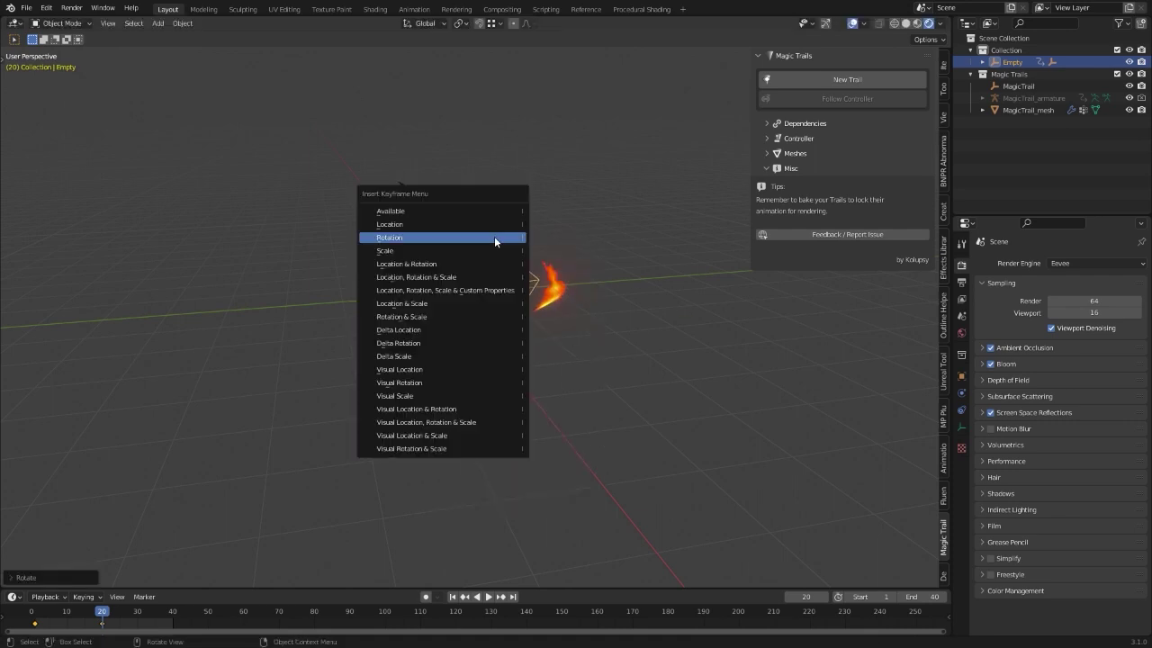
click(494, 236)
Step: Play the revised animation, then clear the flame trail mesh's bake and bake it again
key(space)
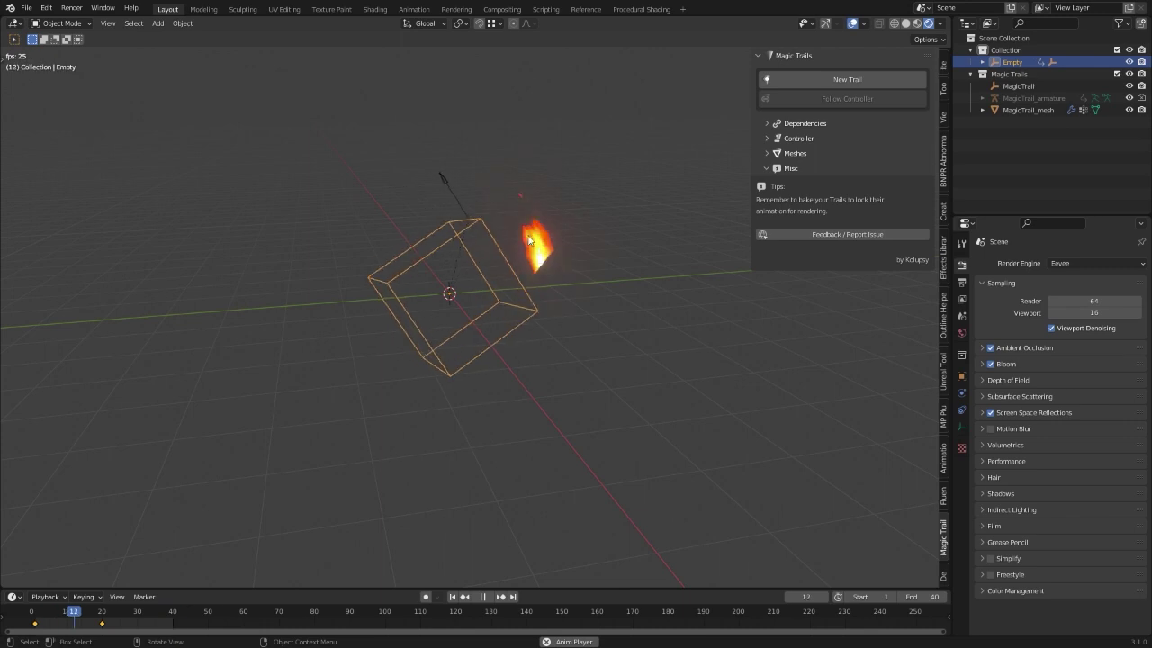
key(space)
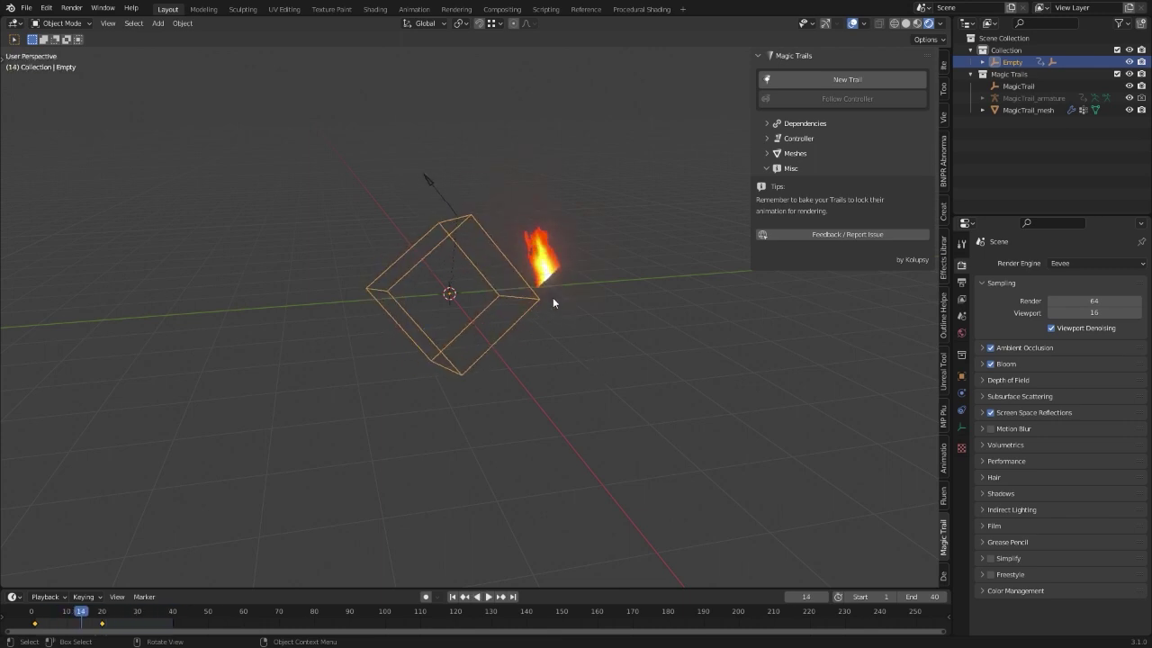
click(550, 275)
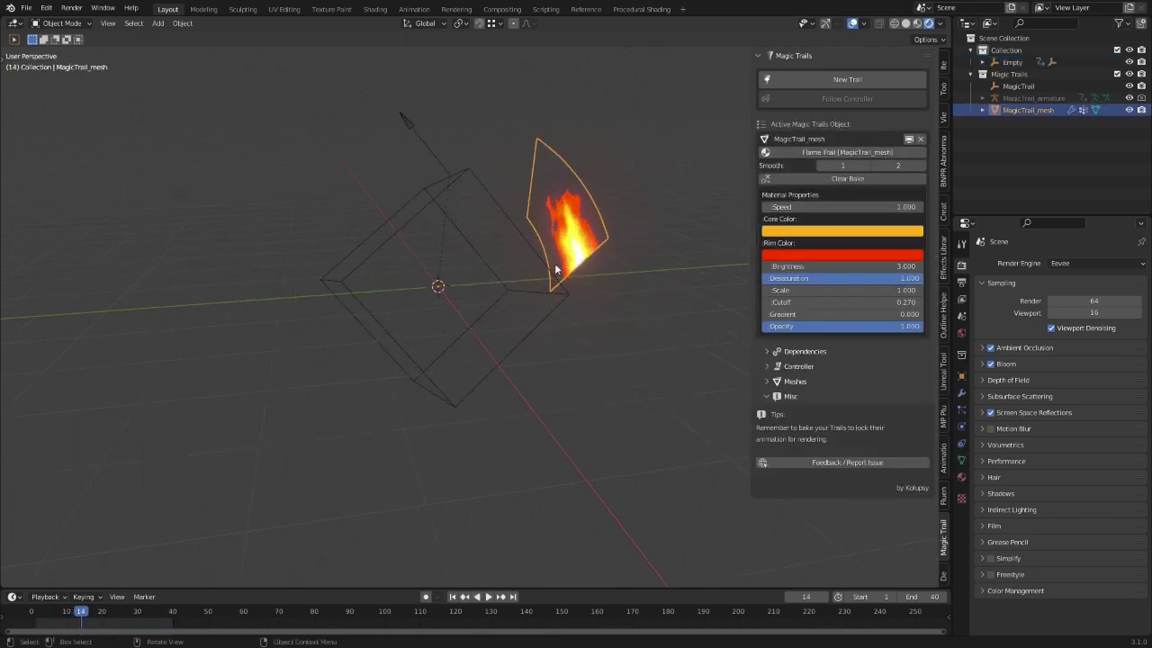
click(844, 180)
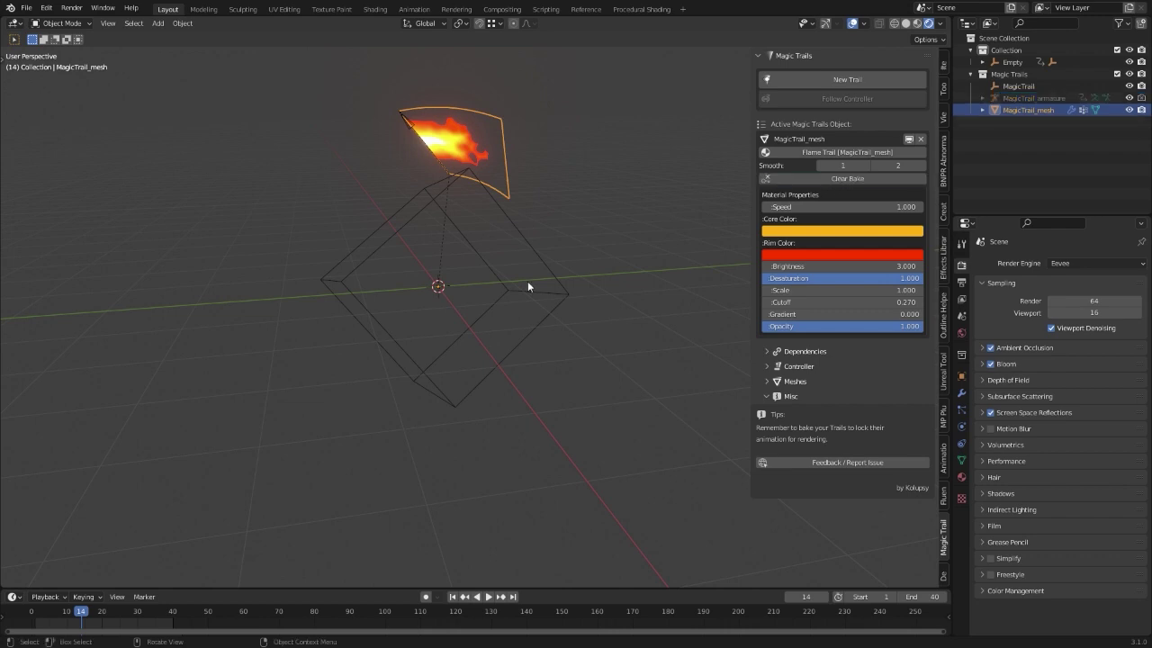
scroll(527, 281, down, 3)
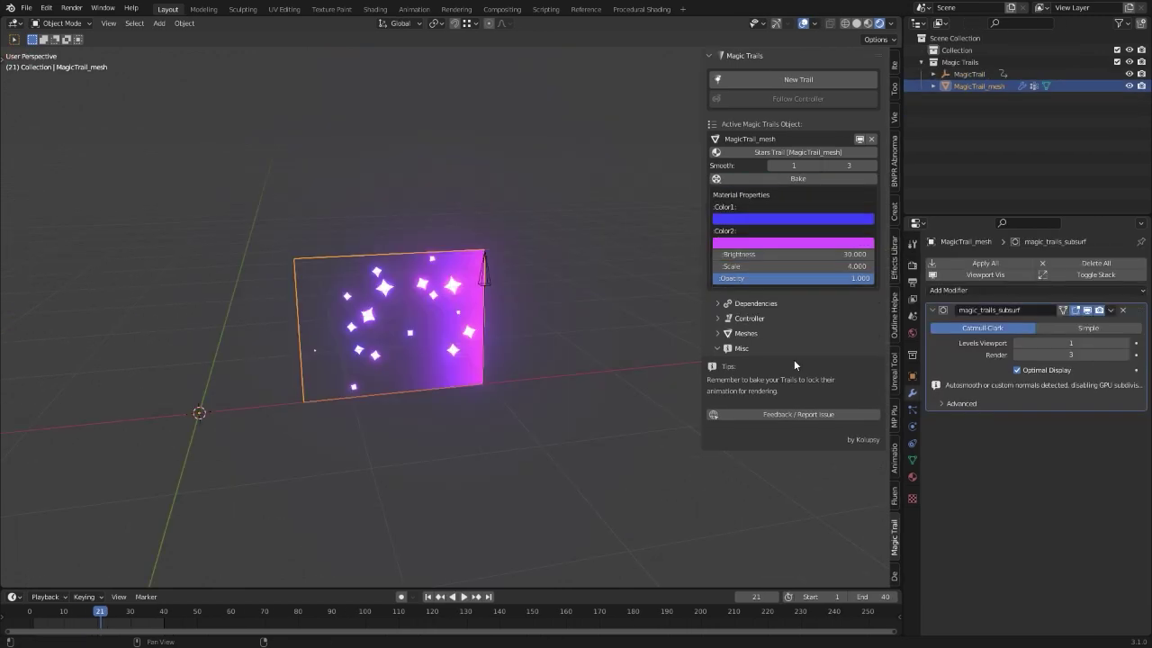
Step: Examine the Magic Trails settings in the object properties of the stars trail mesh and its controller
click(913, 376)
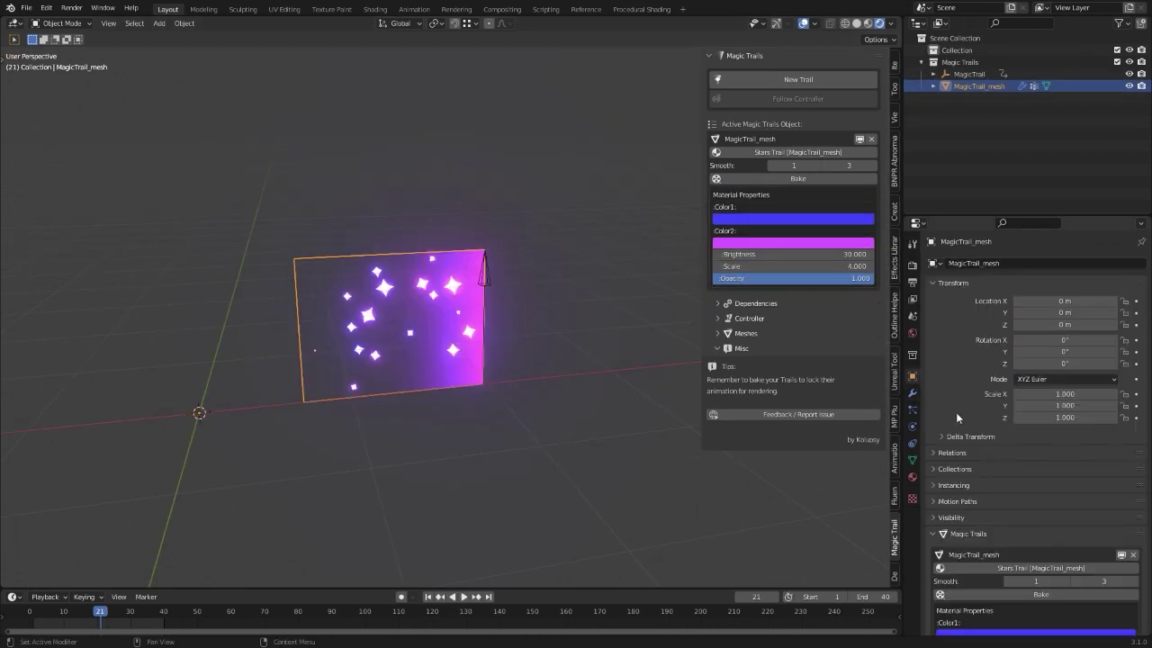
scroll(993, 429, down, 8)
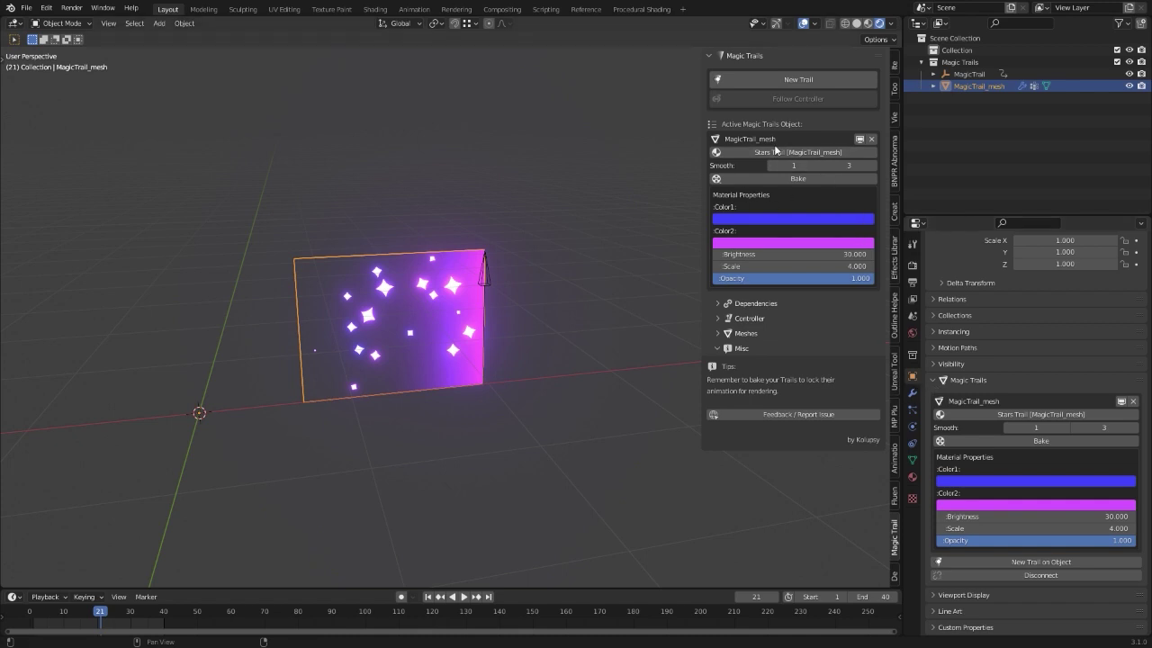
click(492, 285)
middle_drag(494, 284, 522, 301)
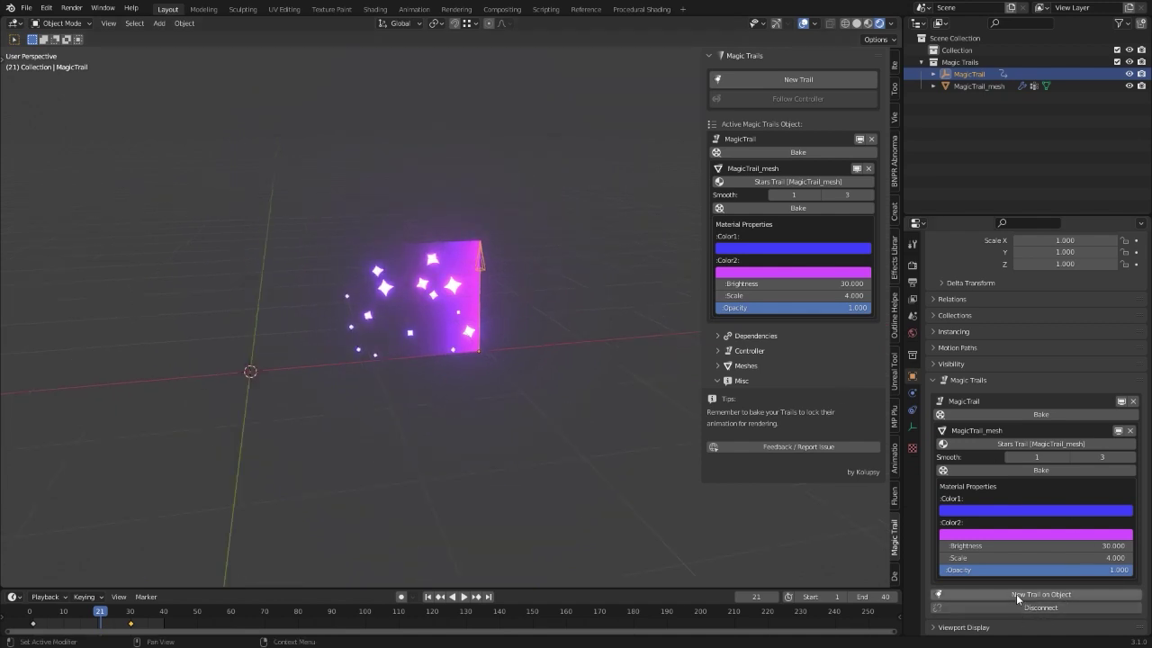
Step: Disconnect the stars trail mesh from Magic Trails through its object properties
click(403, 360)
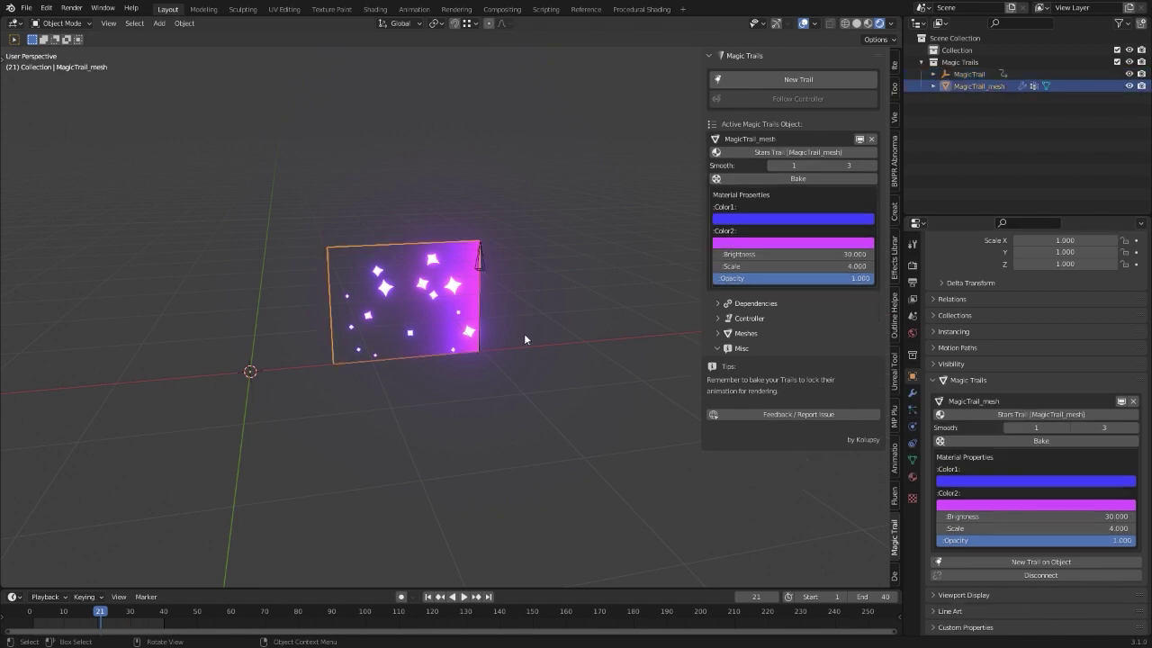
click(1033, 578)
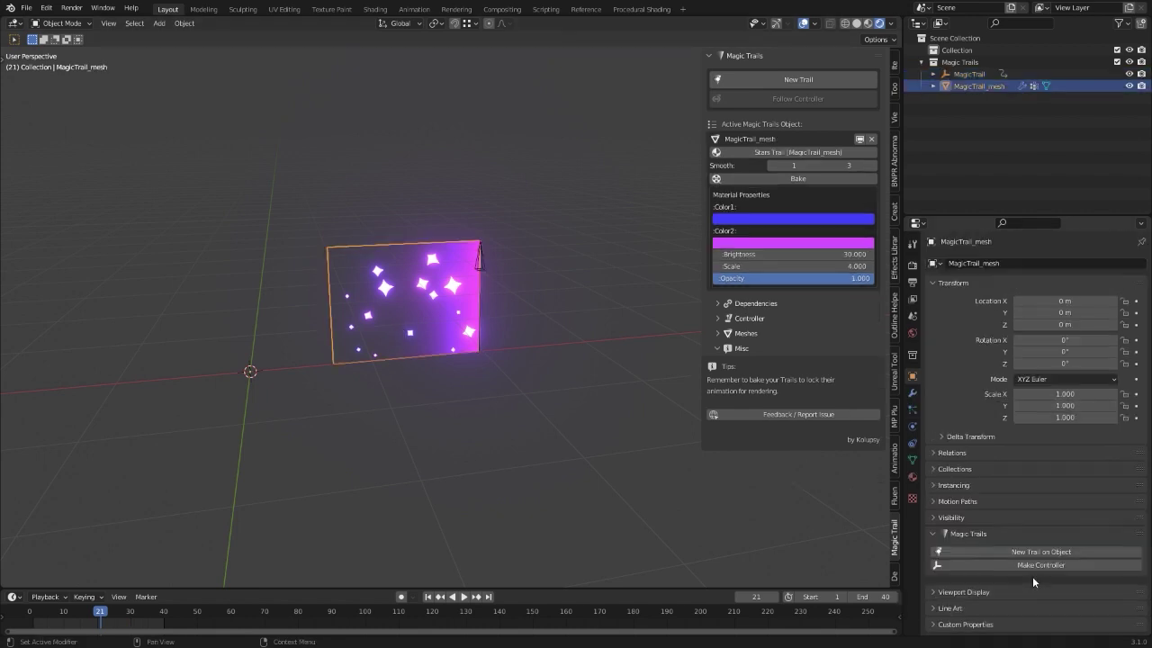
scroll(432, 250, up, 3)
scroll(435, 257, down, 4)
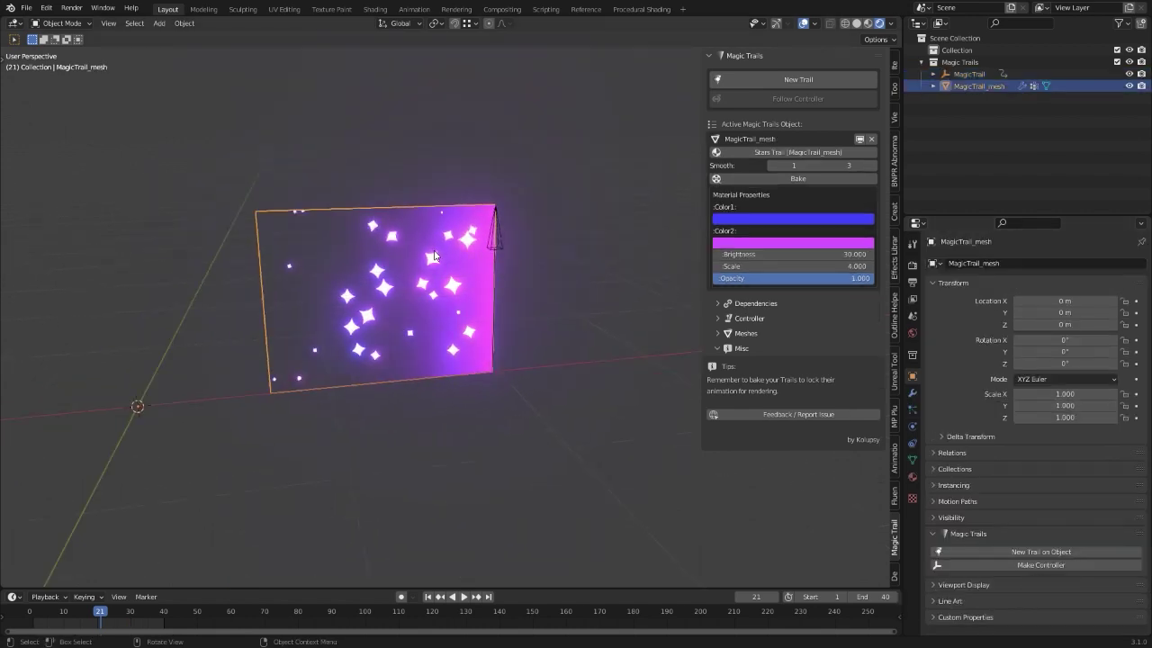
Step: Play and pause the animation from several angles to examine the disconnected stars trail mesh against its controller
key(space)
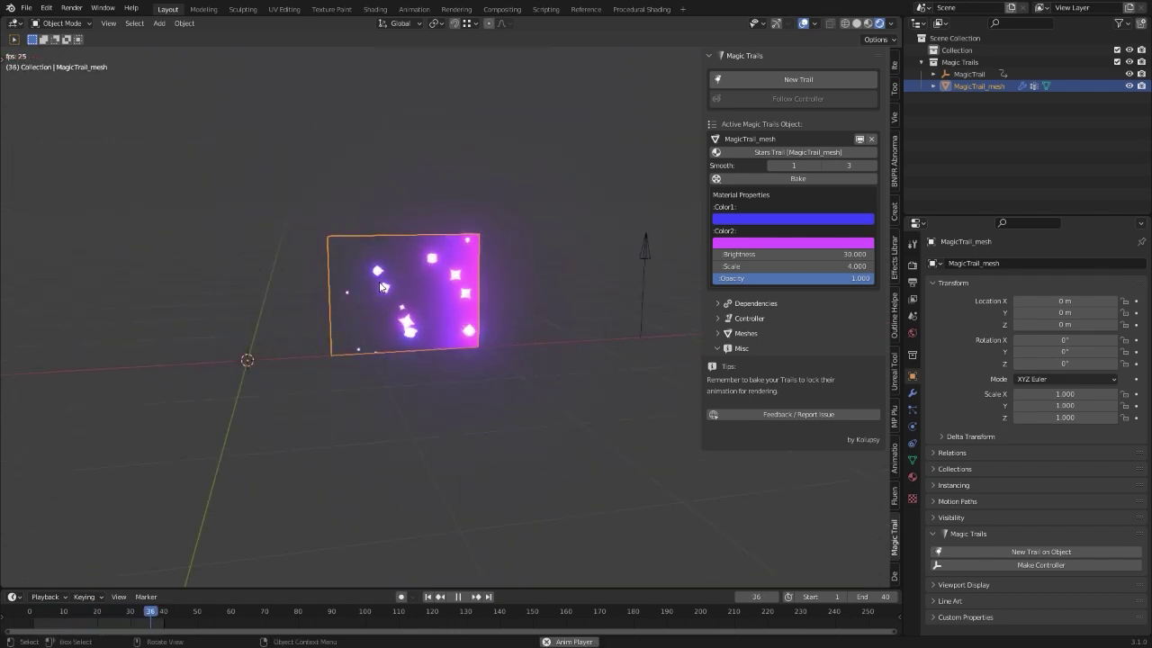
key(space)
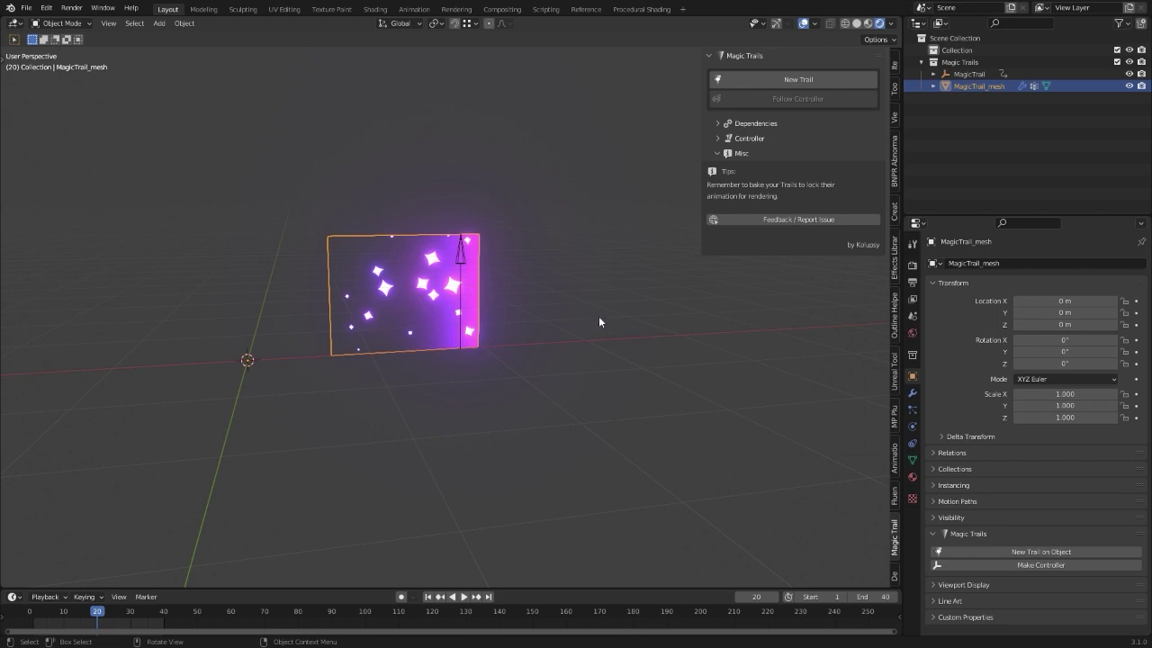
scroll(430, 340, up, 1)
key(space)
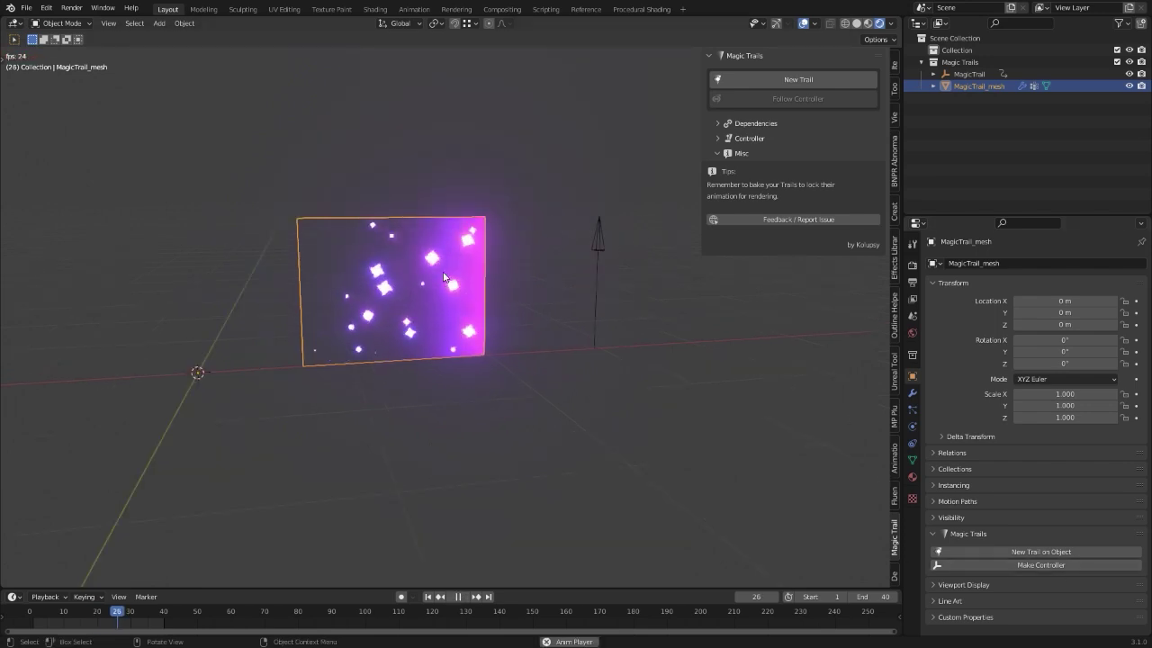
middle_drag(430, 340, 461, 358)
key(space)
key(space)
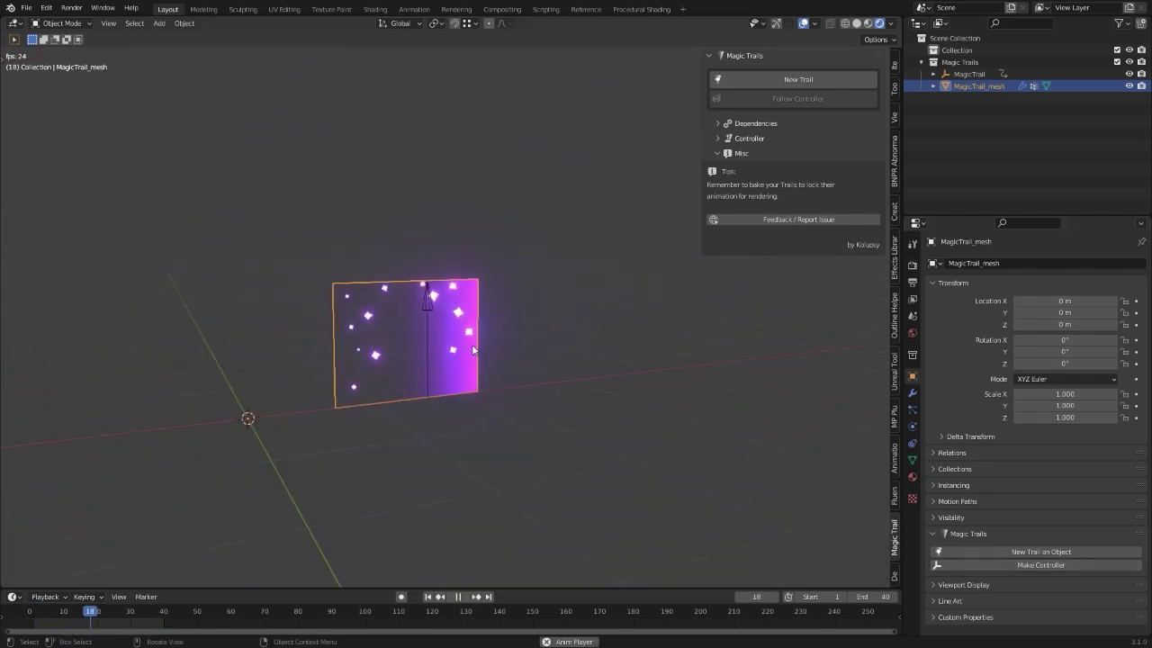
key(space)
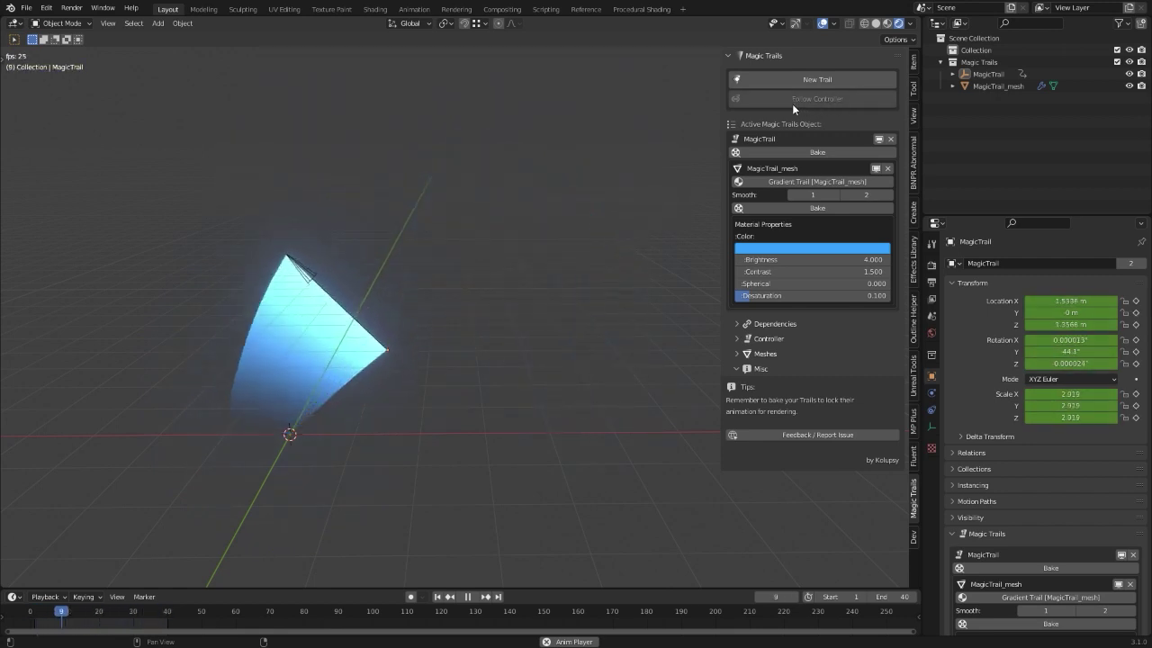
Step: Stop the playback and add an Arrows empty at the world origin beside the blue gradient trail
key(space)
key(shift+a)
mouse_move(366, 398)
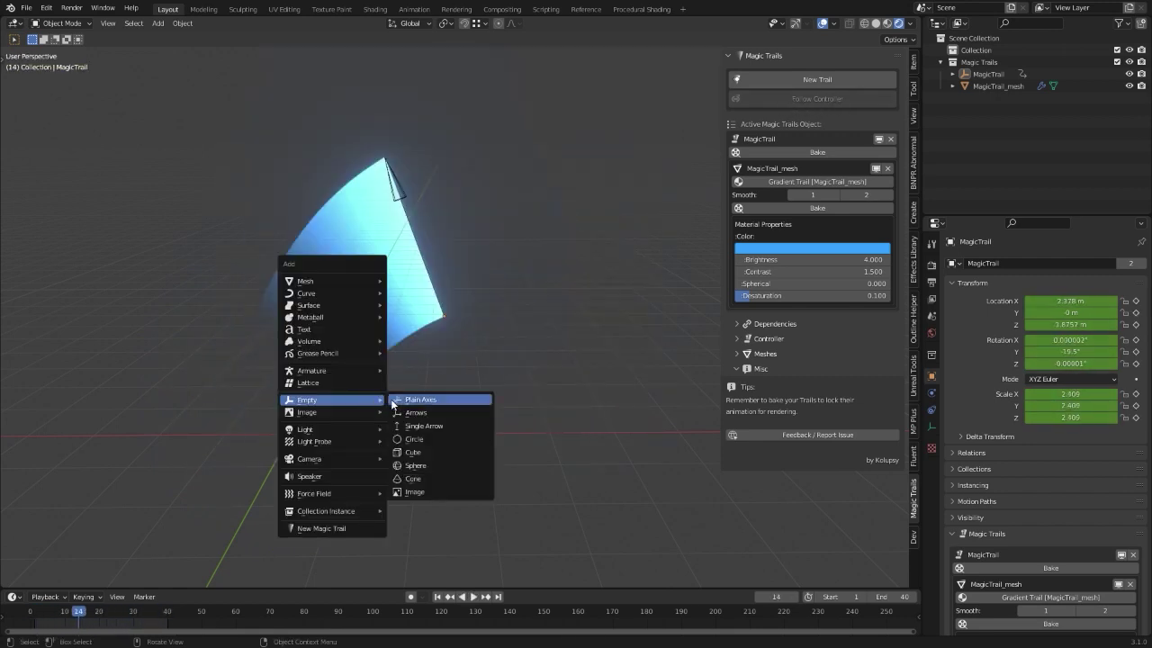
click(412, 412)
shift+middle_drag(413, 418, 437, 409)
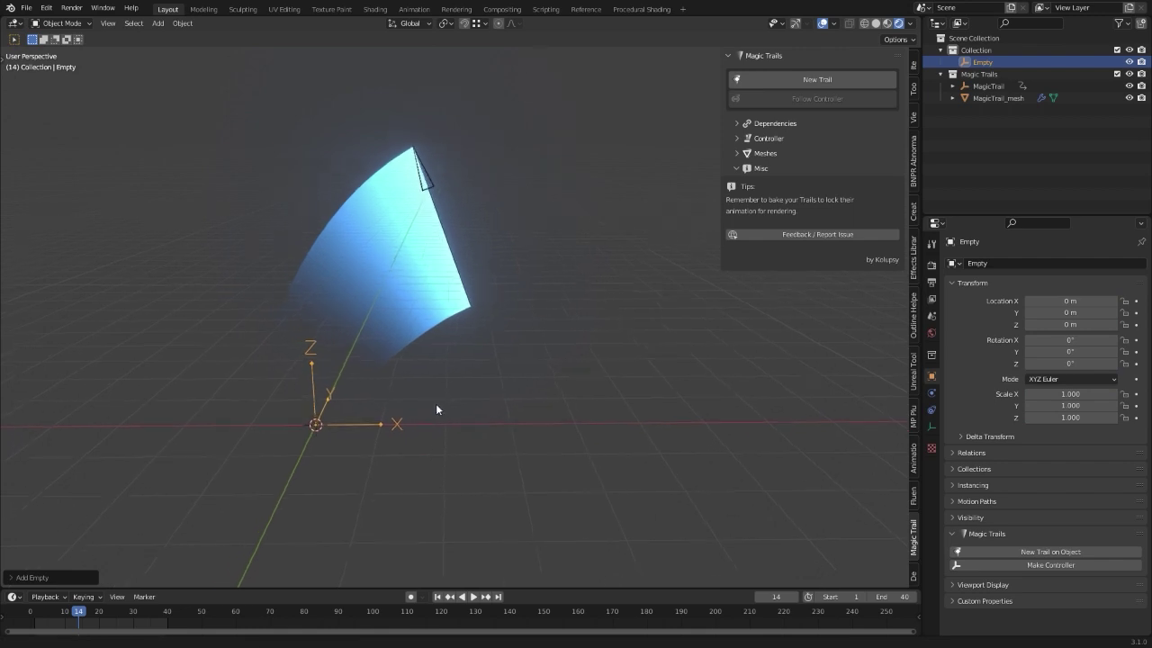
Step: Make the Arrows empty follow the MagicTrail controller and play the animation to check its linked motion
shift+click(433, 183)
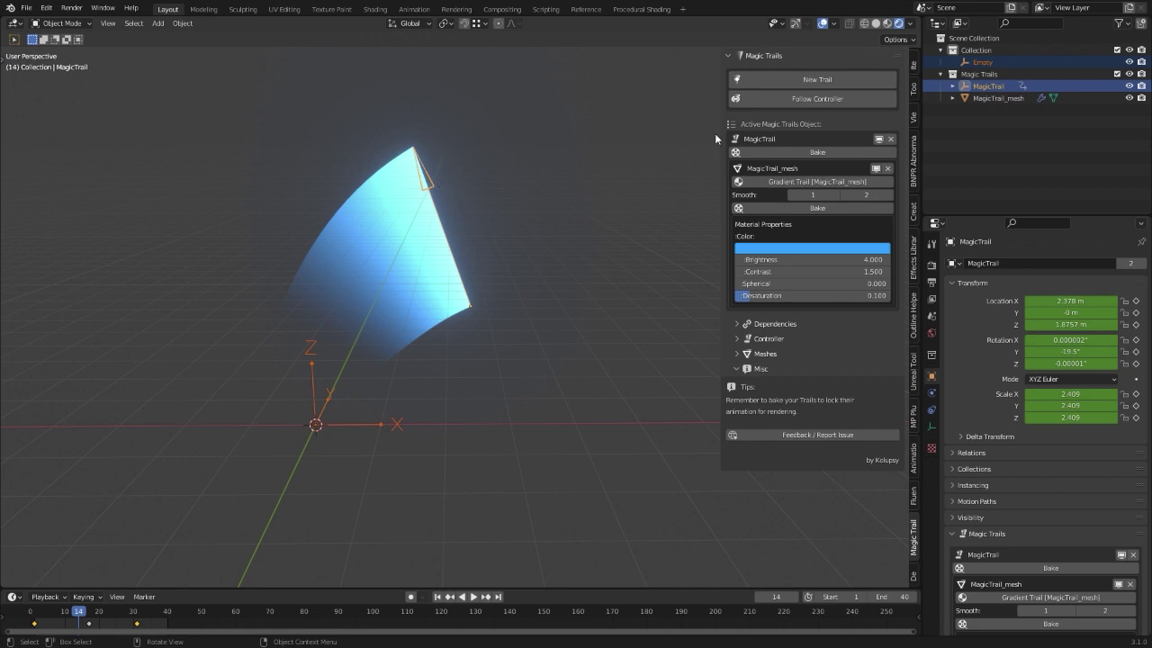
click(858, 100)
key(space)
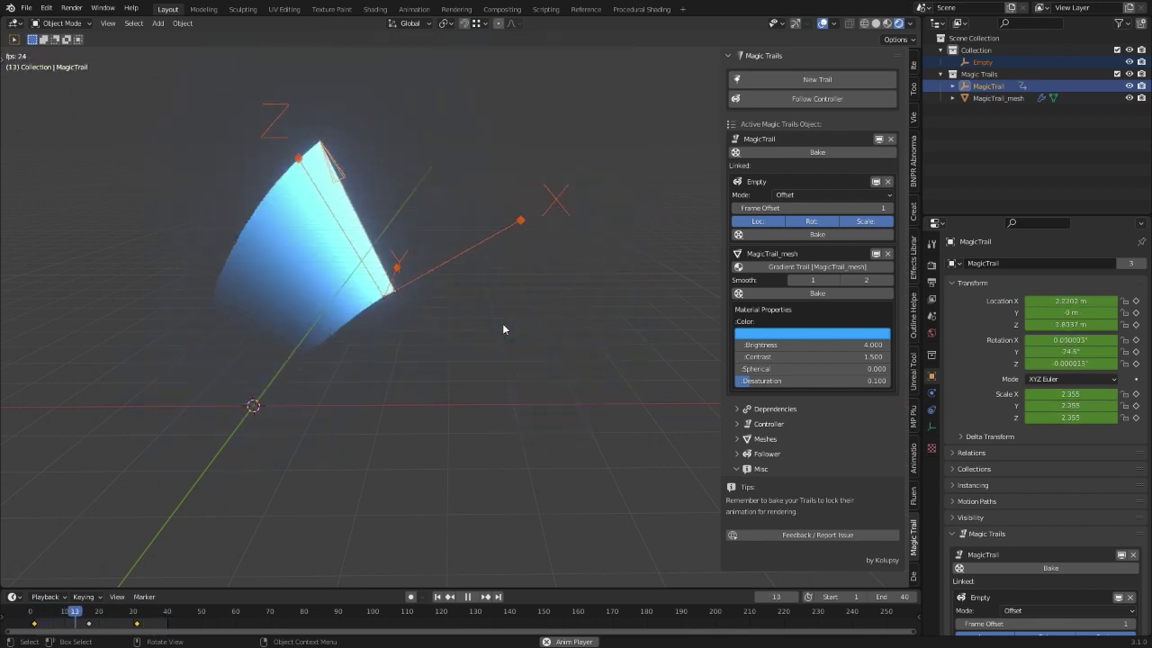
key(space)
middle_drag(465, 281, 478, 292)
scroll(484, 294, up, 2)
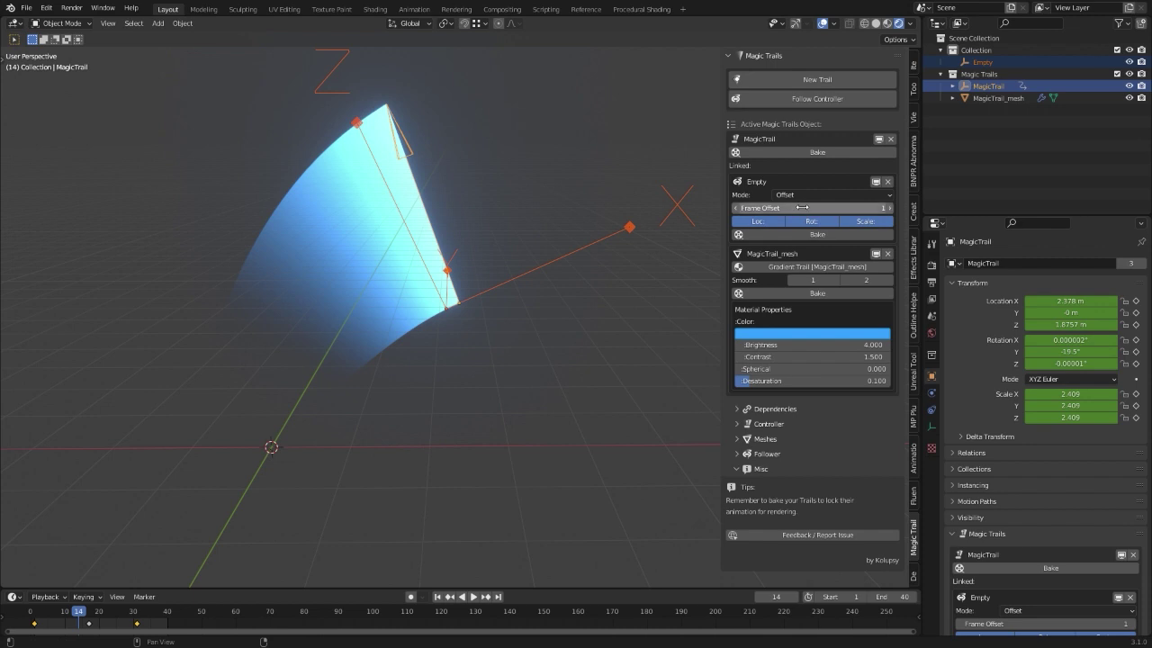
Step: Set the linked empty's frame offset to 4 and its follow mode to Follow-Through
drag(802, 208, 845, 208)
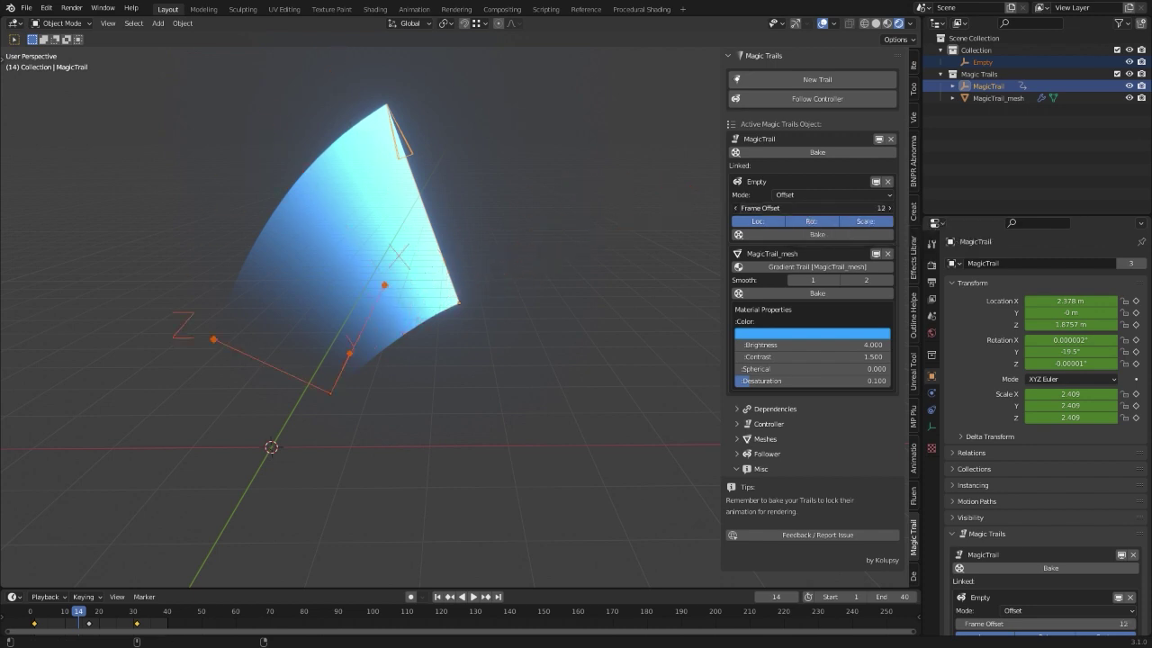
click(808, 196)
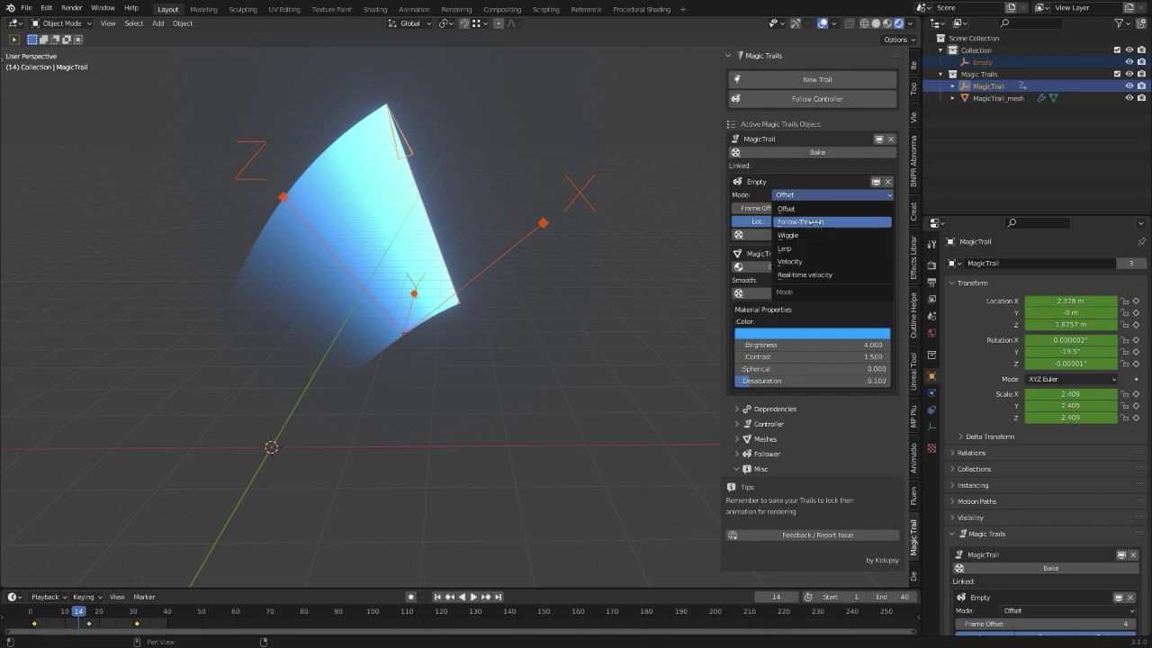
click(814, 223)
scroll(599, 229, down, 2)
shift+middle_drag(601, 233, 563, 210)
Step: Play the Follow-Through animation and extend the scene's end frame to 53
key(space)
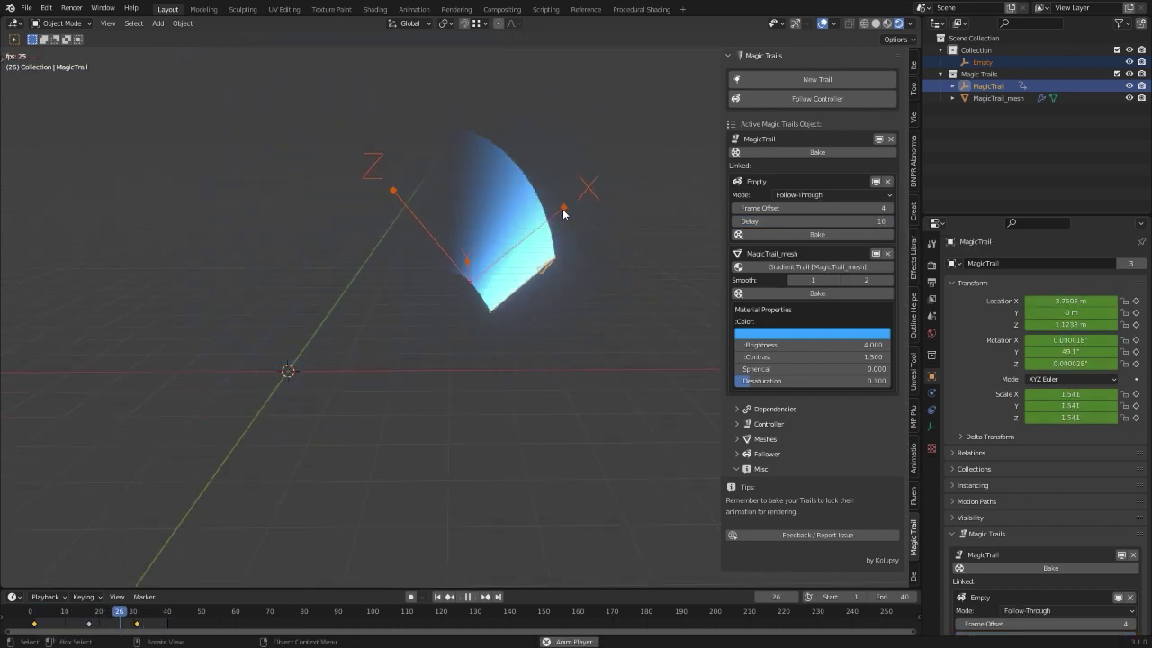
middle_drag(567, 211, 520, 266)
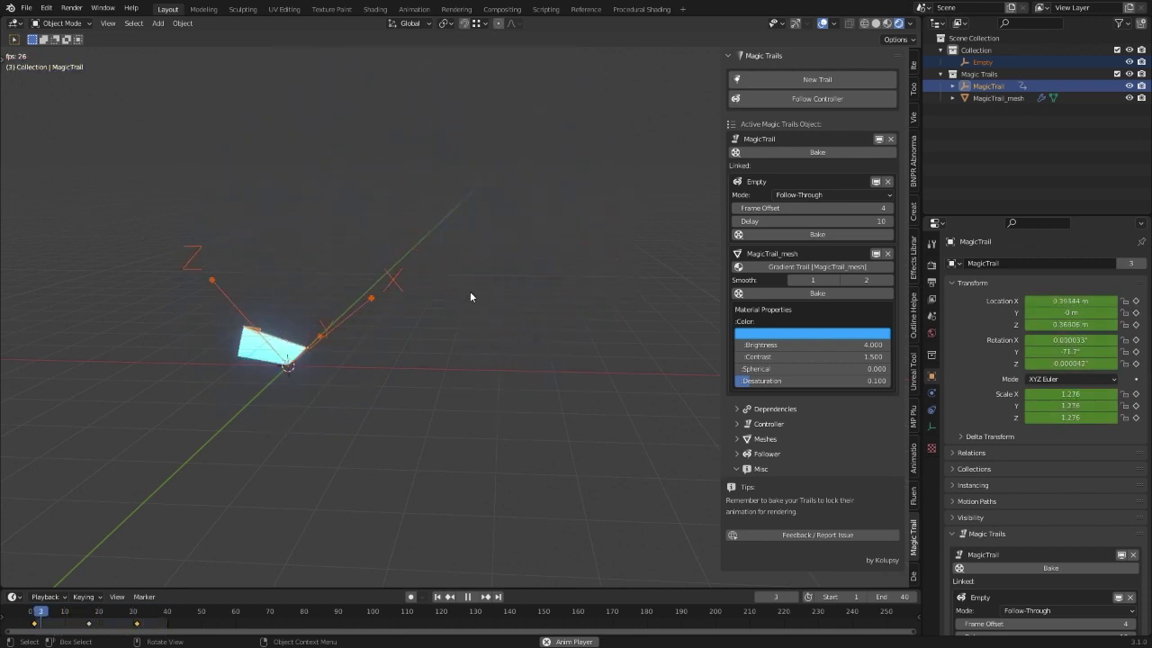
drag(886, 597, 919, 597)
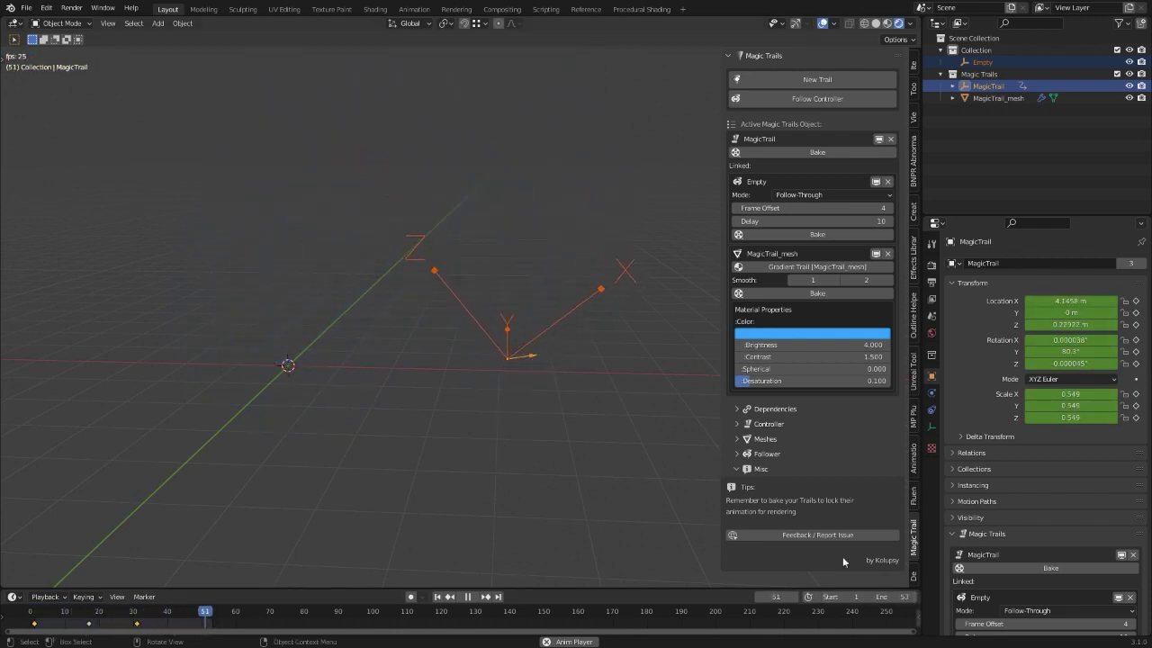
scroll(490, 349, up, 1)
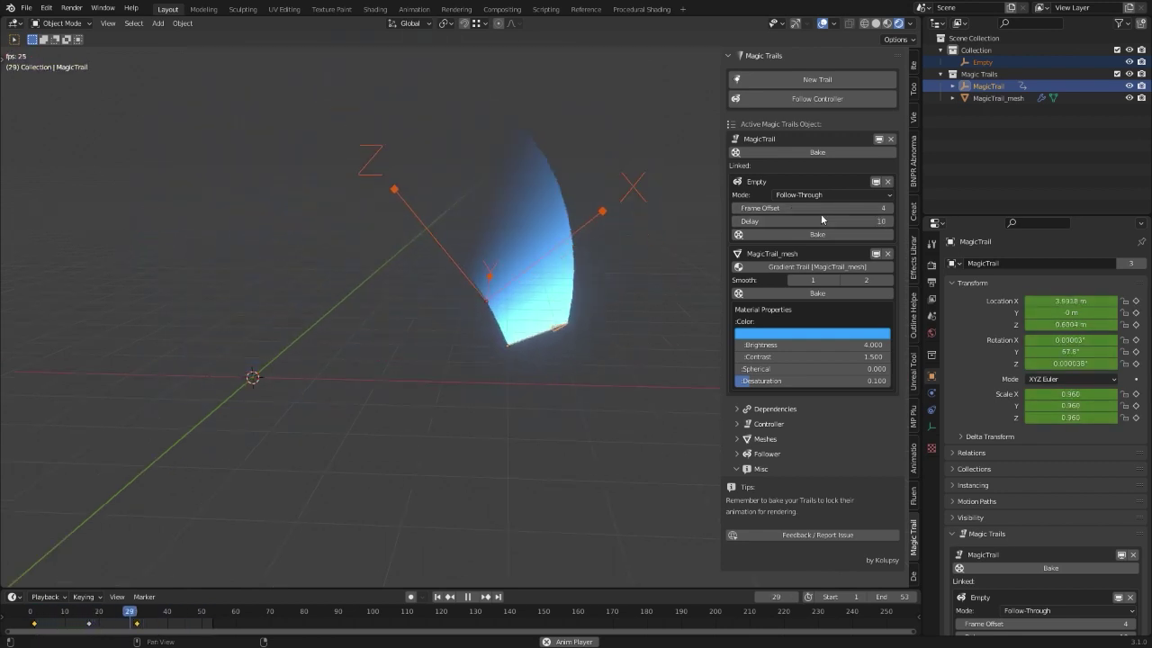
Step: Switch the linked empty's follow mode to Wiggle and set the wiggle amount to 0.86
click(819, 194)
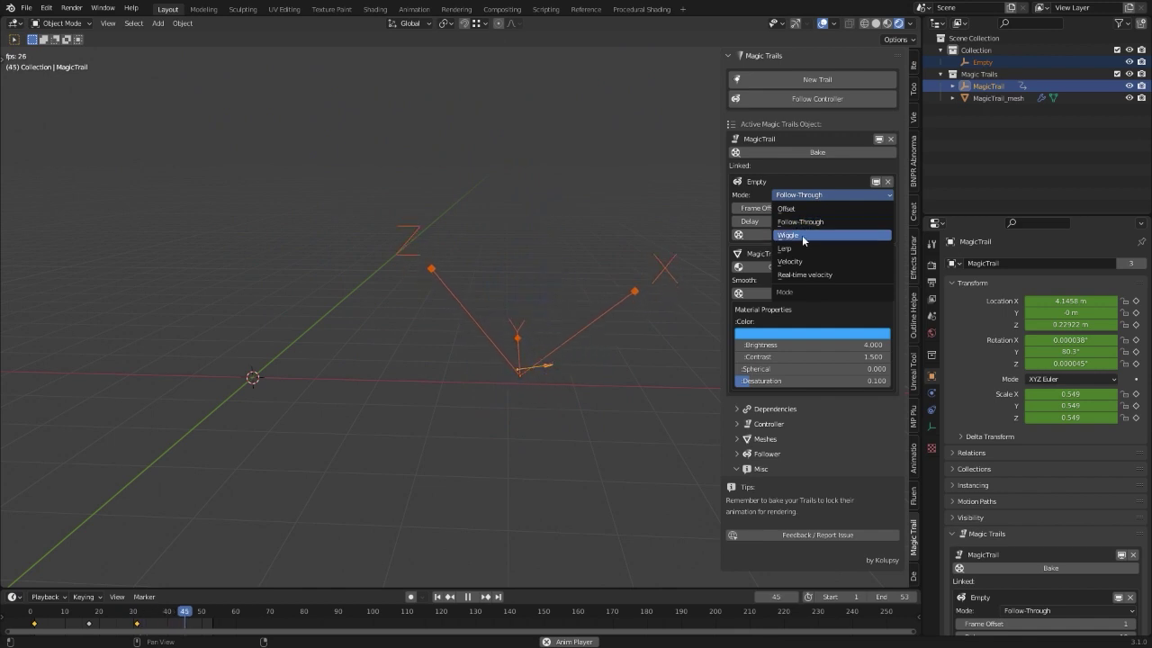
click(803, 235)
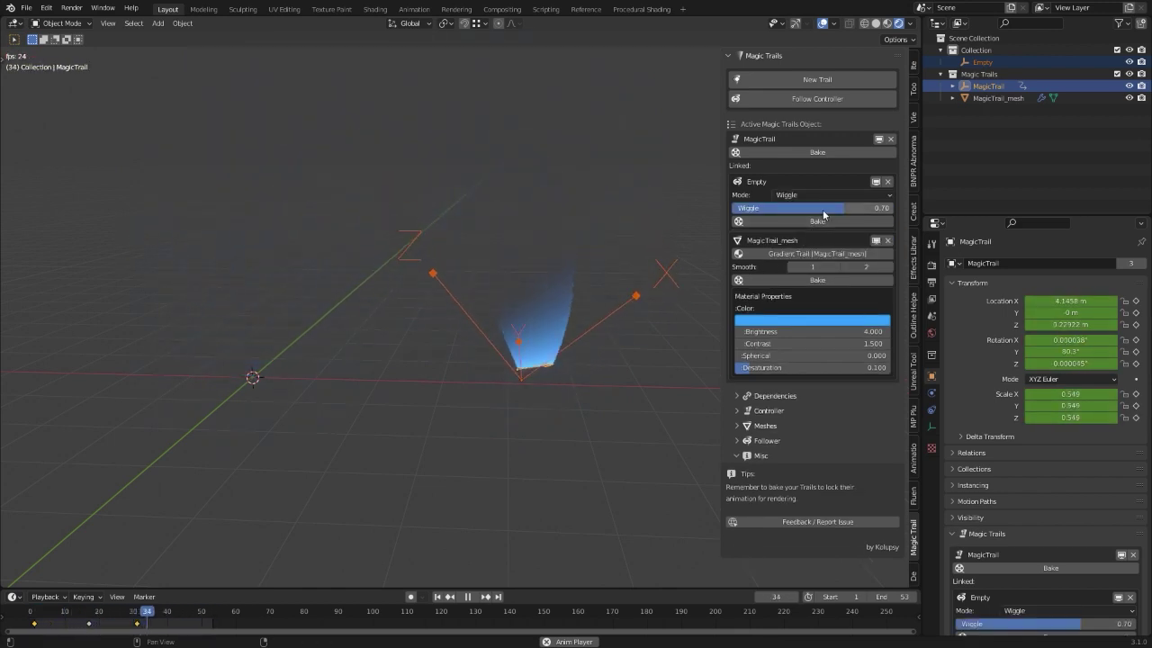
drag(823, 209, 870, 211)
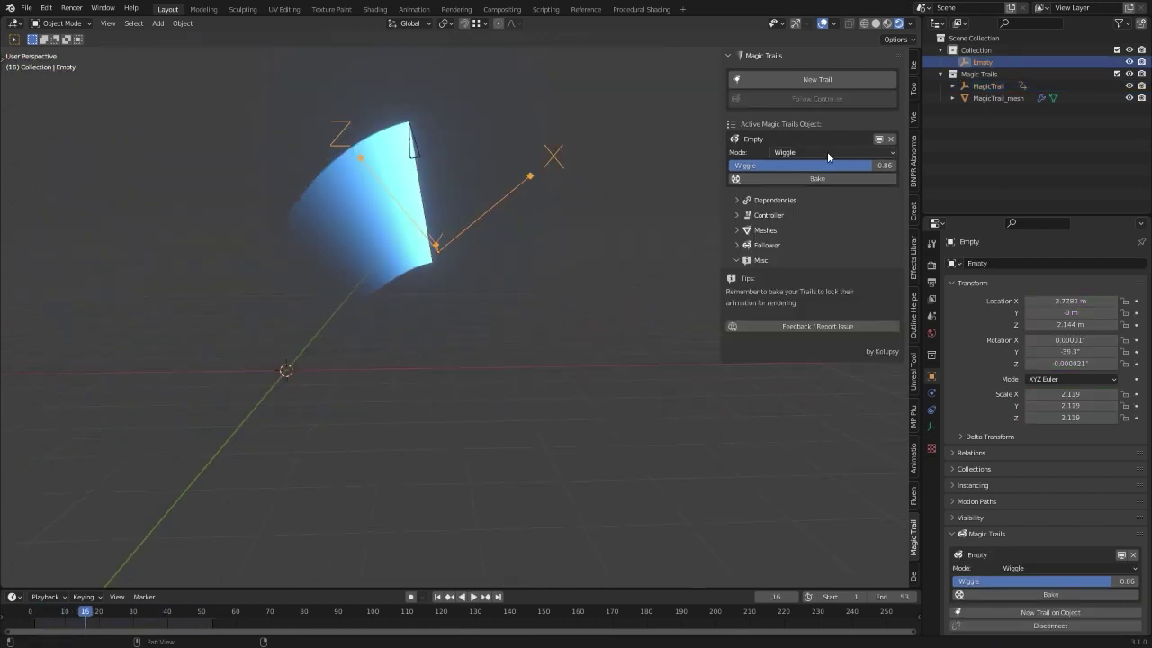
Step: Switch the linked empty's follow mode to Lerp
click(827, 152)
click(785, 205)
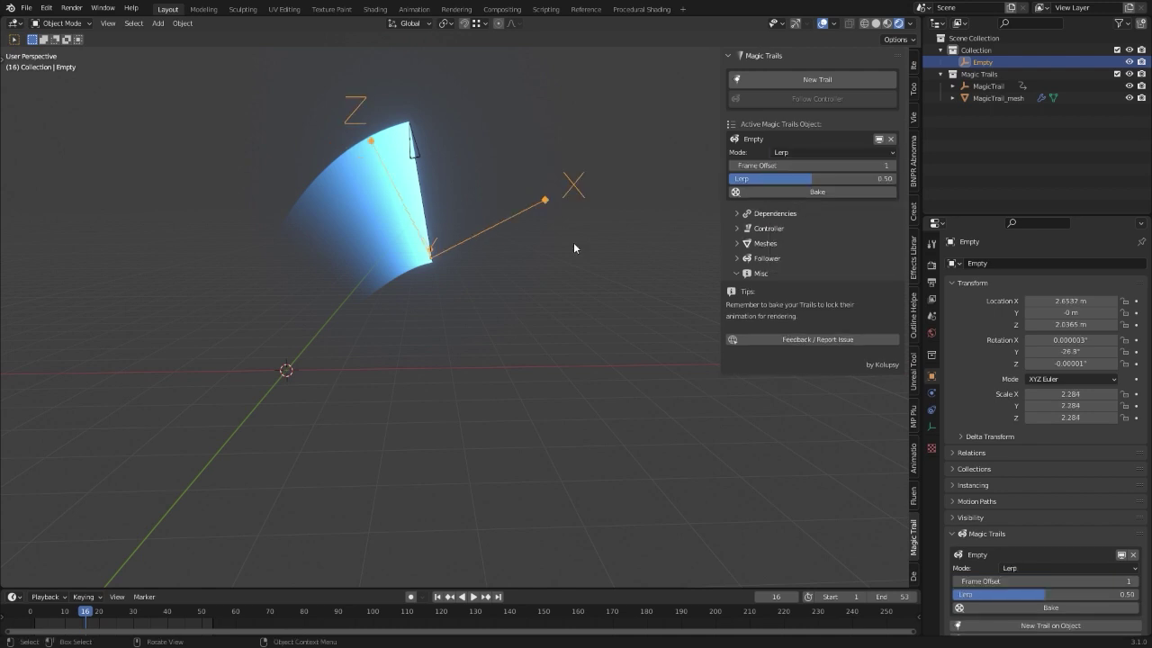
Step: Play the animation and examine how the linked empty follows the controller in Lerp mode
key(space)
scroll(522, 272, up, 2)
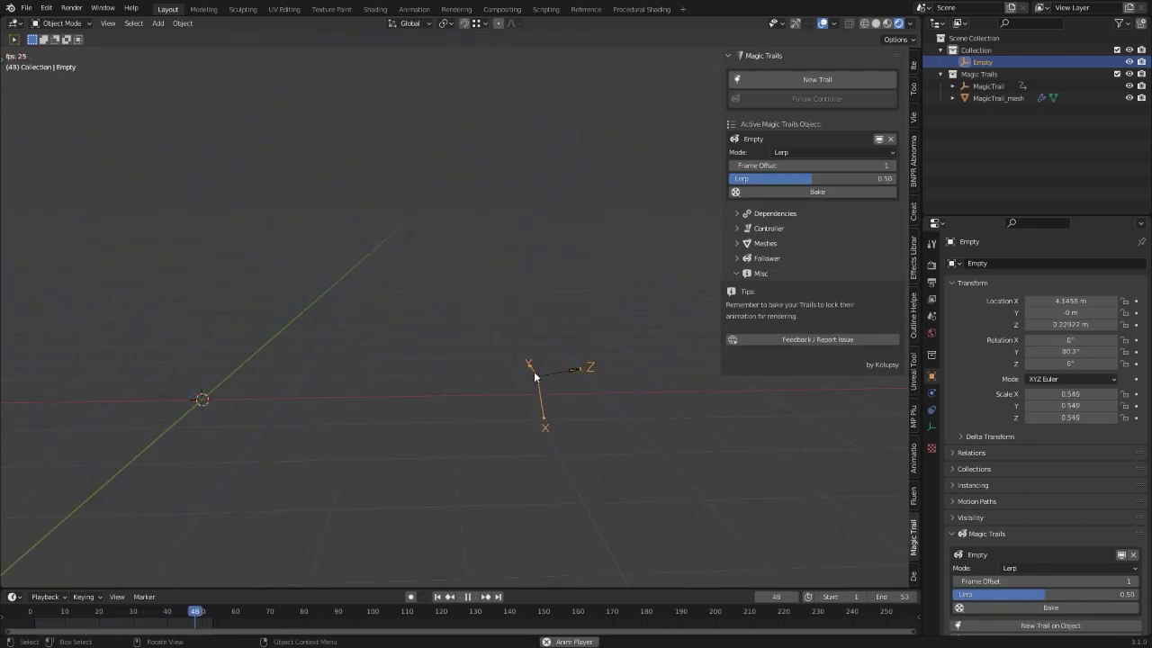
scroll(533, 369, up, 1)
middle_drag(533, 353, 628, 356)
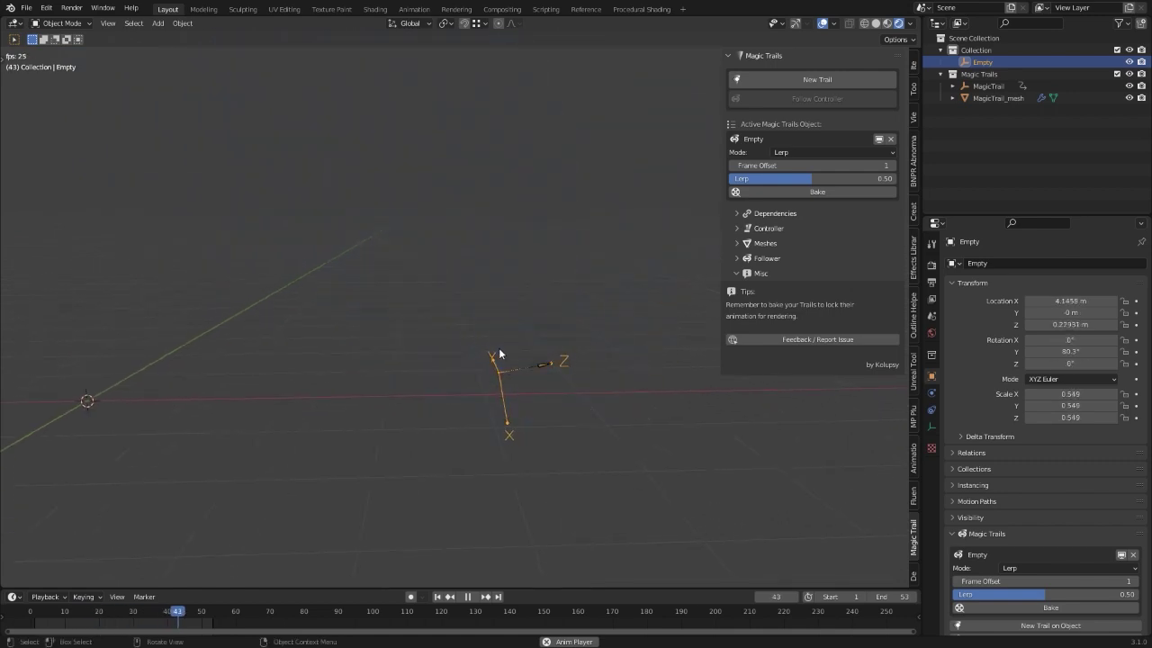
middle_drag(499, 347, 436, 327)
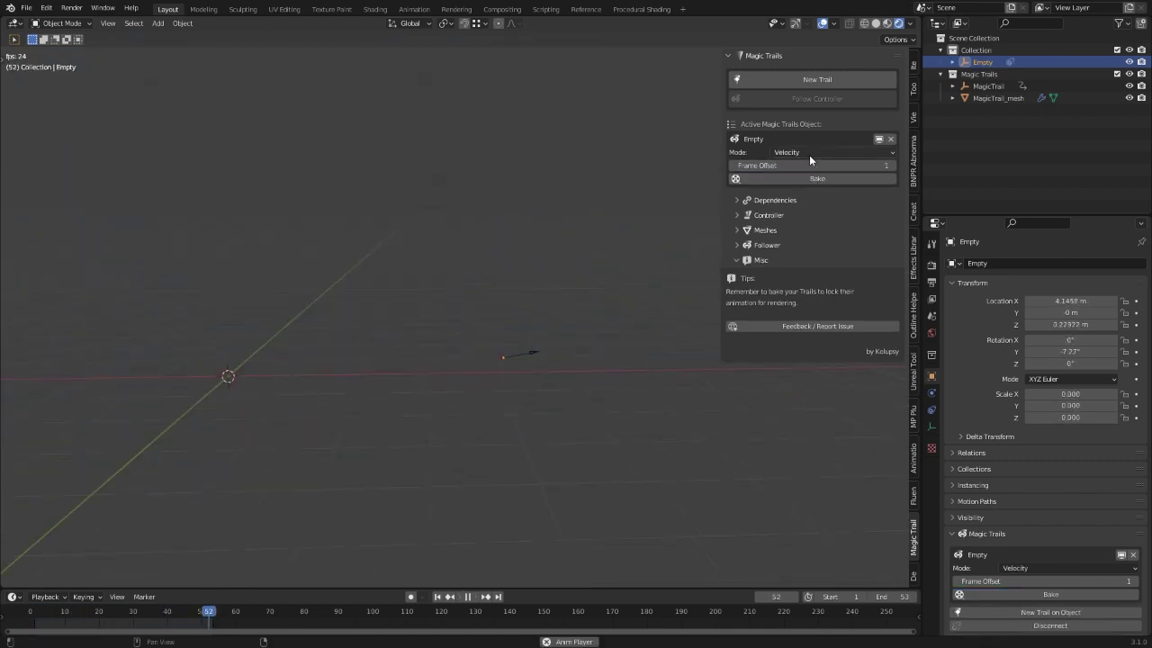
Step: Switch the linked empty's follow mode to Velocity and play the animation to frame 12
click(809, 154)
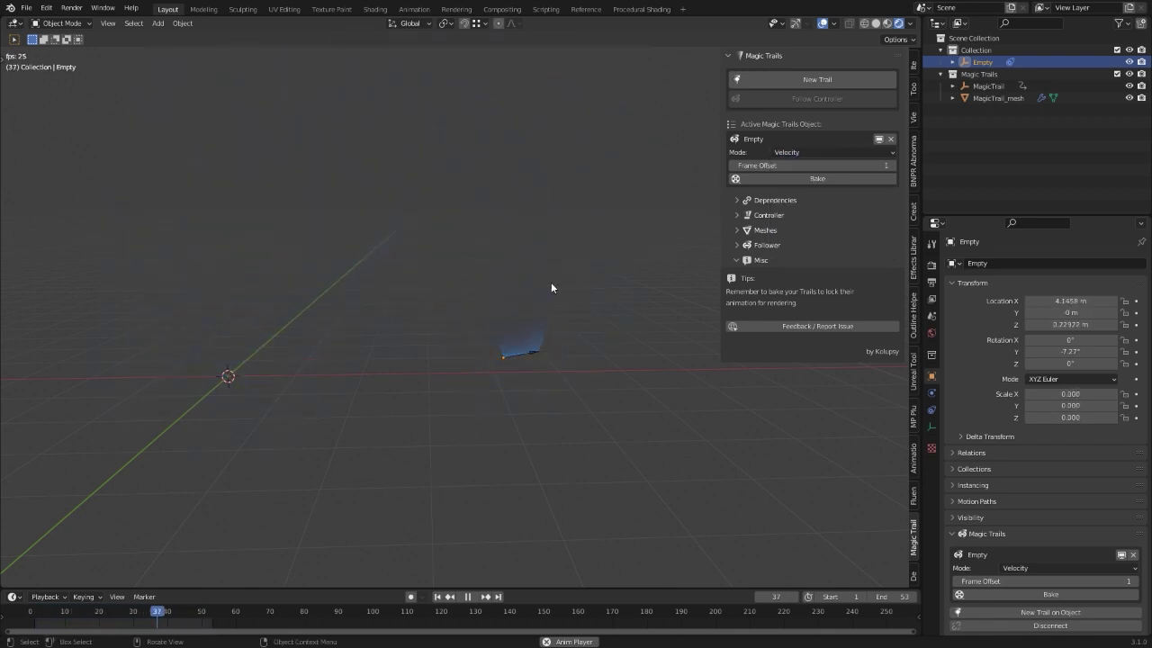
middle_drag(503, 311, 594, 351)
key(space)
scroll(464, 287, up, 2)
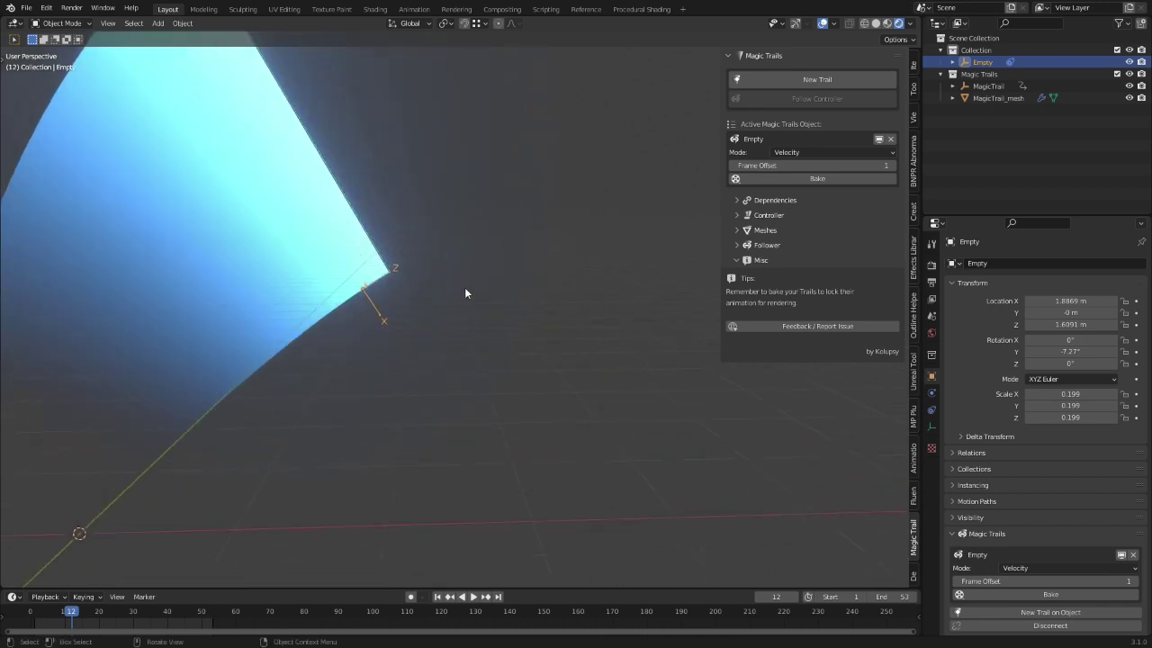
Step: Examine the empty's size at the trail's lower end at different points of the animation
middle_drag(464, 287, 401, 295)
scroll(401, 299, down, 2)
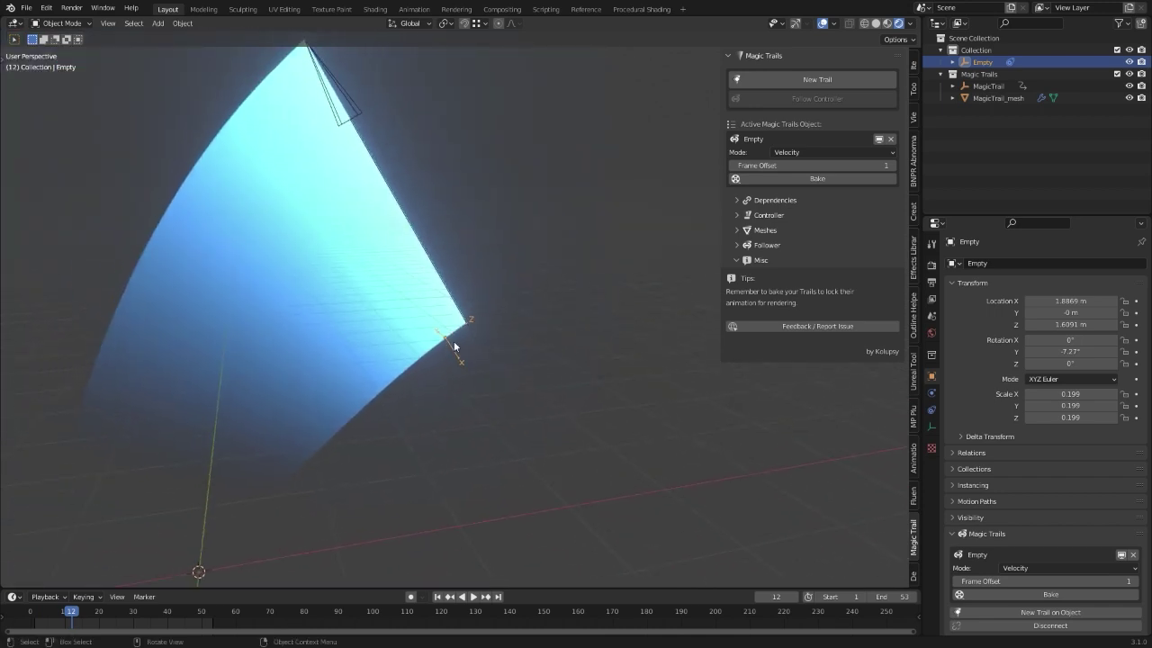
scroll(453, 344, up, 2)
shift+middle_drag(474, 348, 448, 326)
key(space)
key(space)
key(space)
shift+middle_drag(590, 361, 507, 352)
scroll(457, 348, down, 2)
scroll(546, 319, down, 1)
key(space)
scroll(542, 324, up, 1)
scroll(459, 281, up, 3)
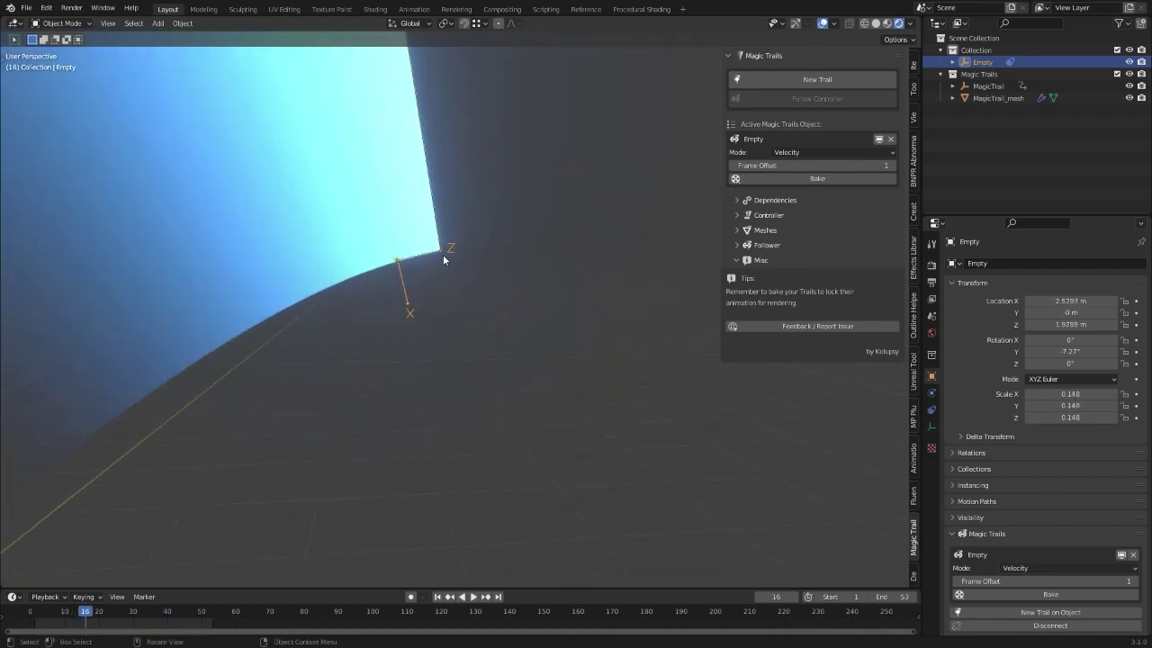
Step: Display the empty's transform values and replay the animation to examine its changing scale
click(914, 67)
scroll(655, 287, down, 5)
middle_drag(655, 287, 759, 280)
key(space)
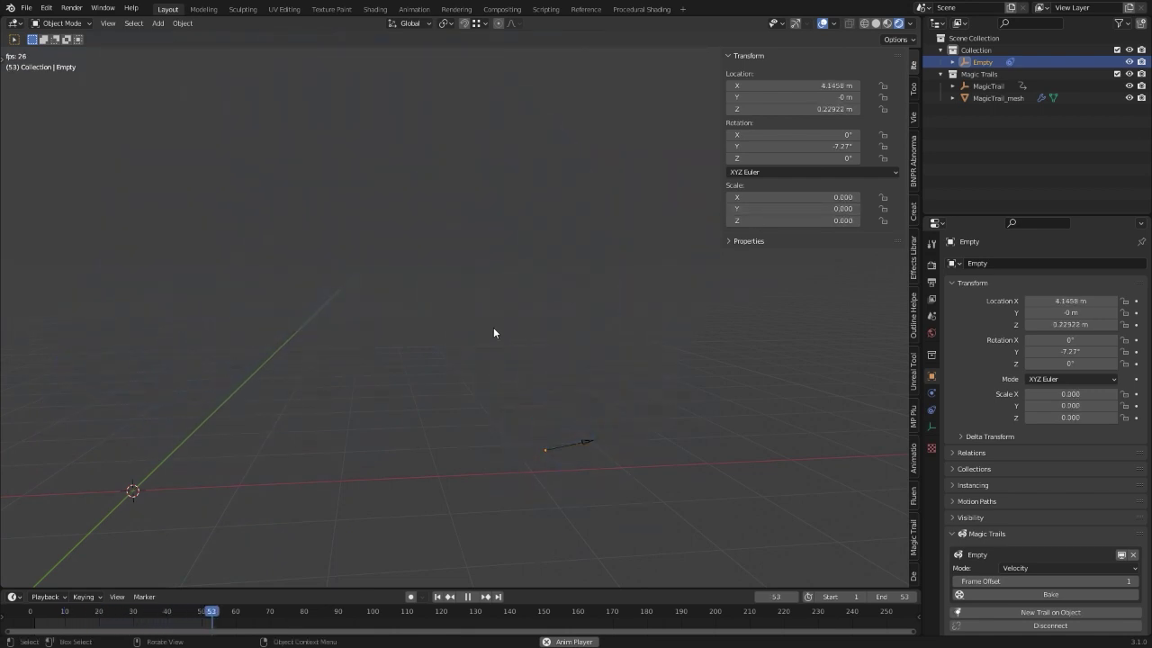
middle_drag(490, 320, 556, 330)
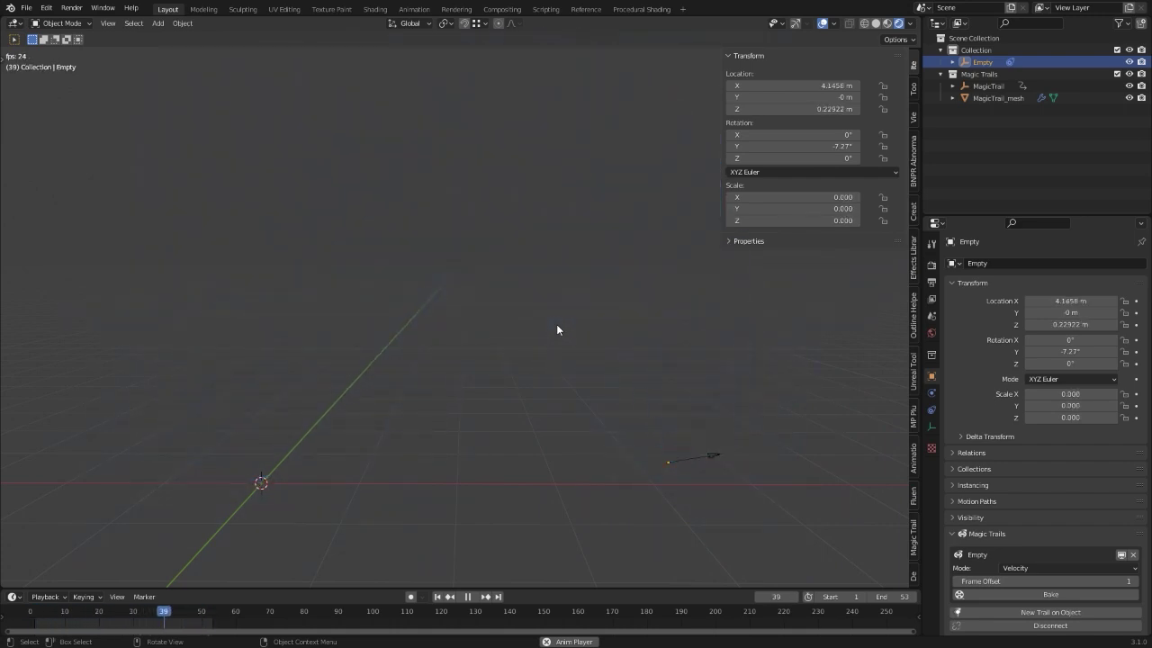
key(space)
key(space)
key(space)
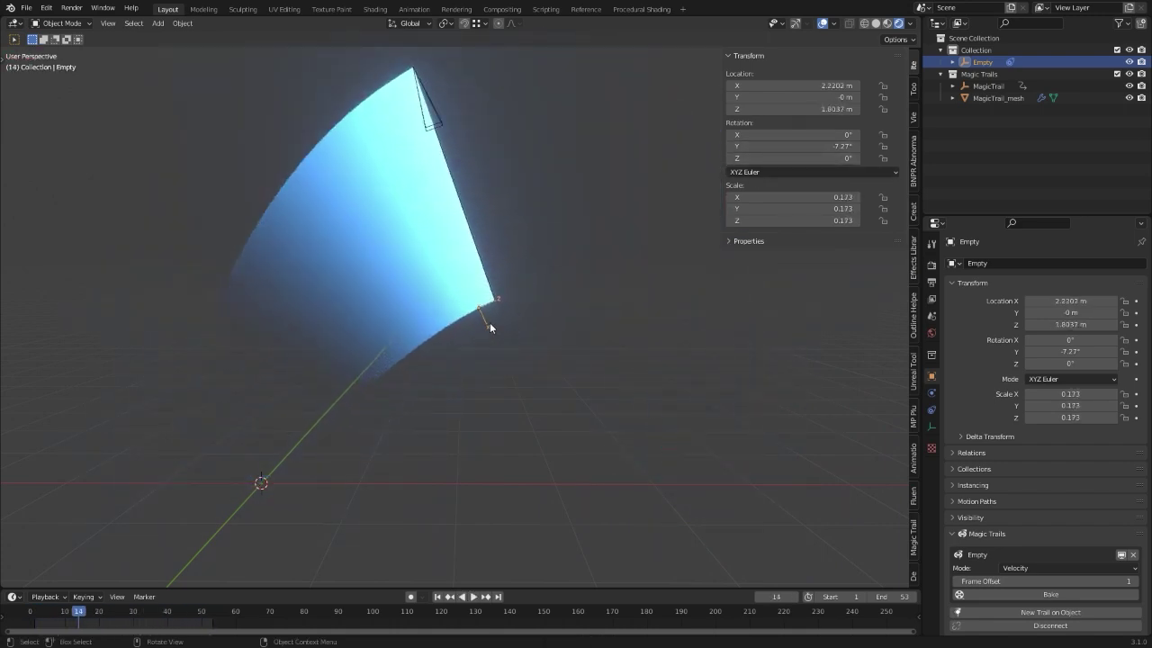
shift+middle_drag(490, 322, 452, 344)
scroll(450, 339, up, 2)
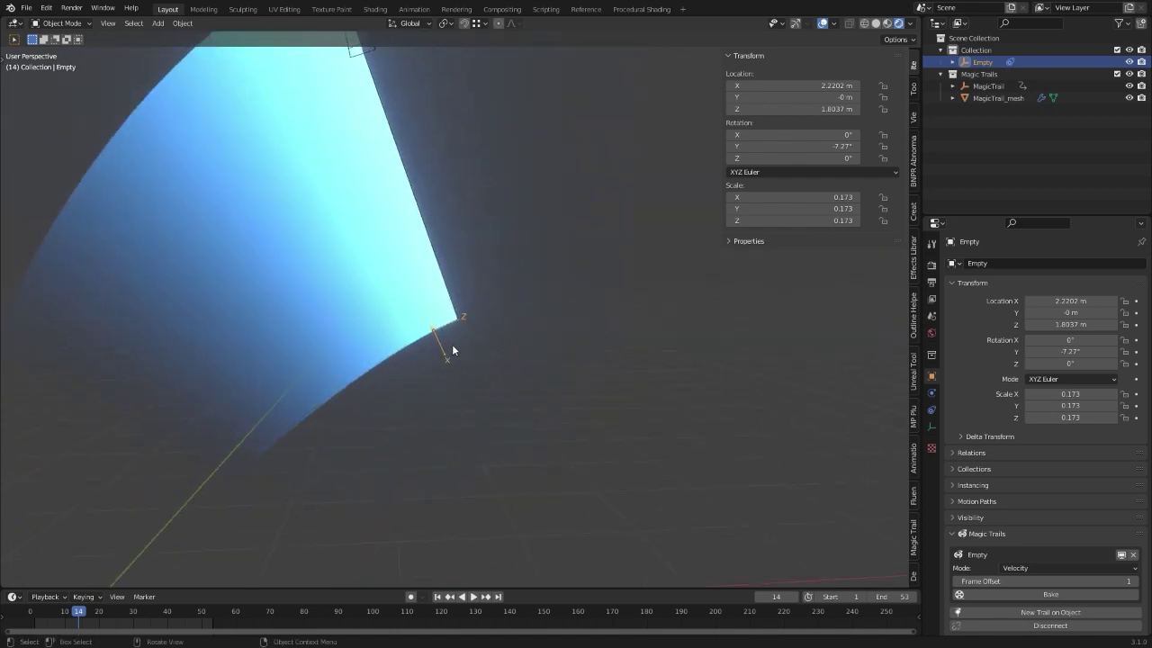
scroll(432, 334, down, 2)
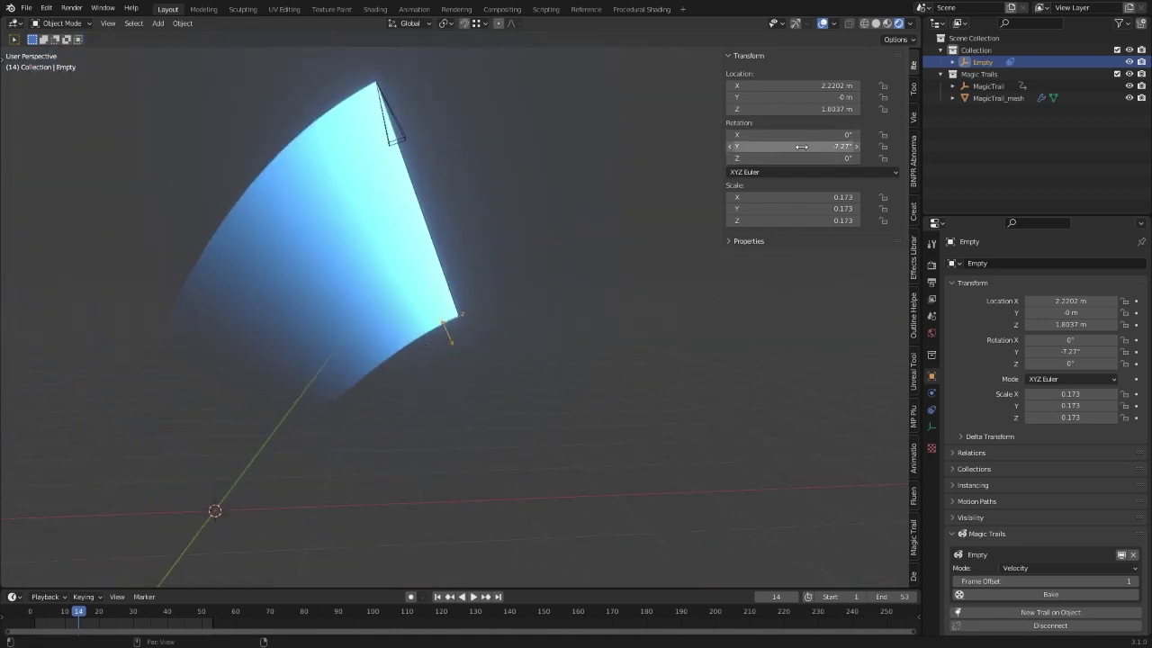
scroll(488, 334, up, 1)
scroll(489, 333, down, 2)
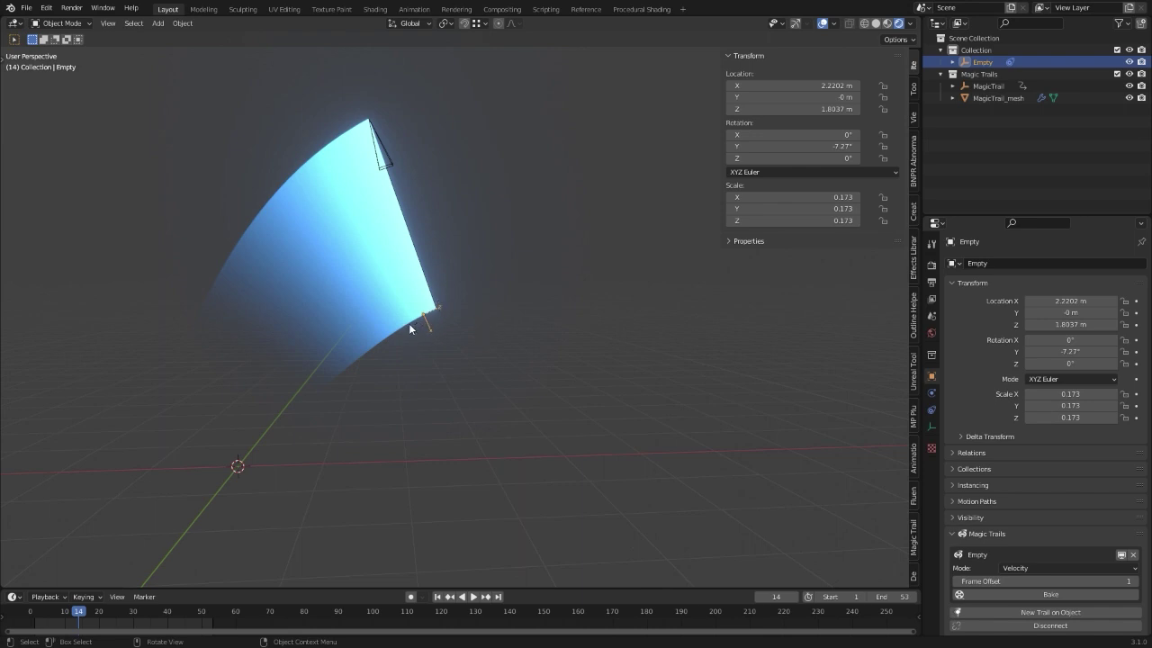
key(space)
middle_drag(471, 337, 529, 319)
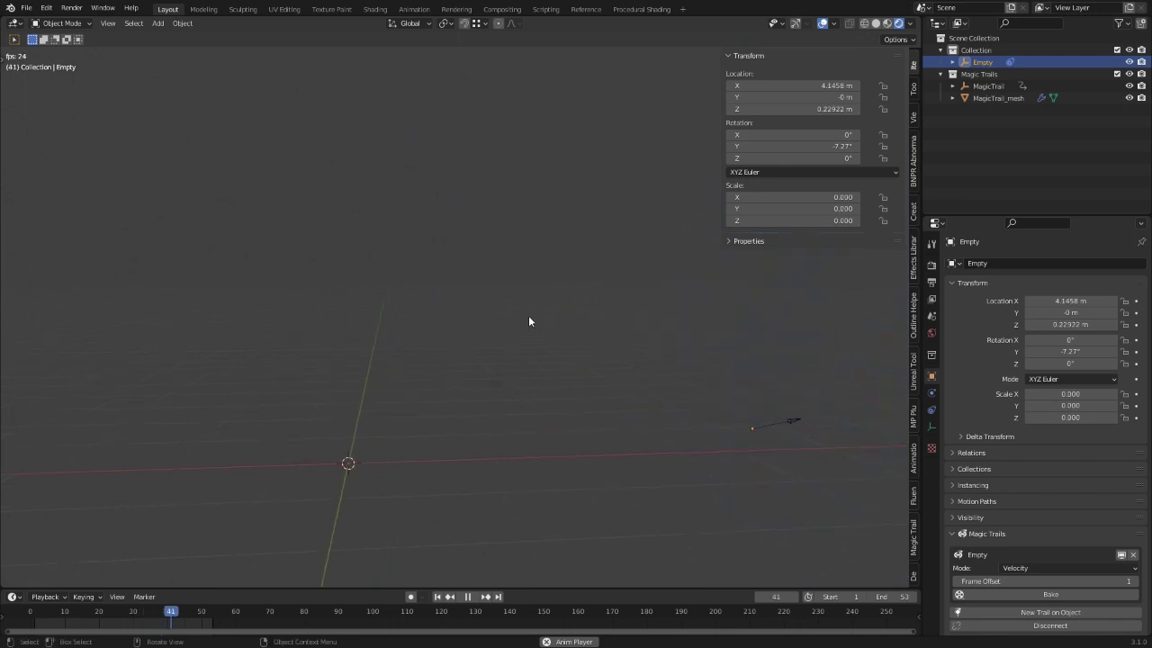
Step: Pause the animation and copy the empty's Z scale as a new driver
key(space)
right_click(789, 218)
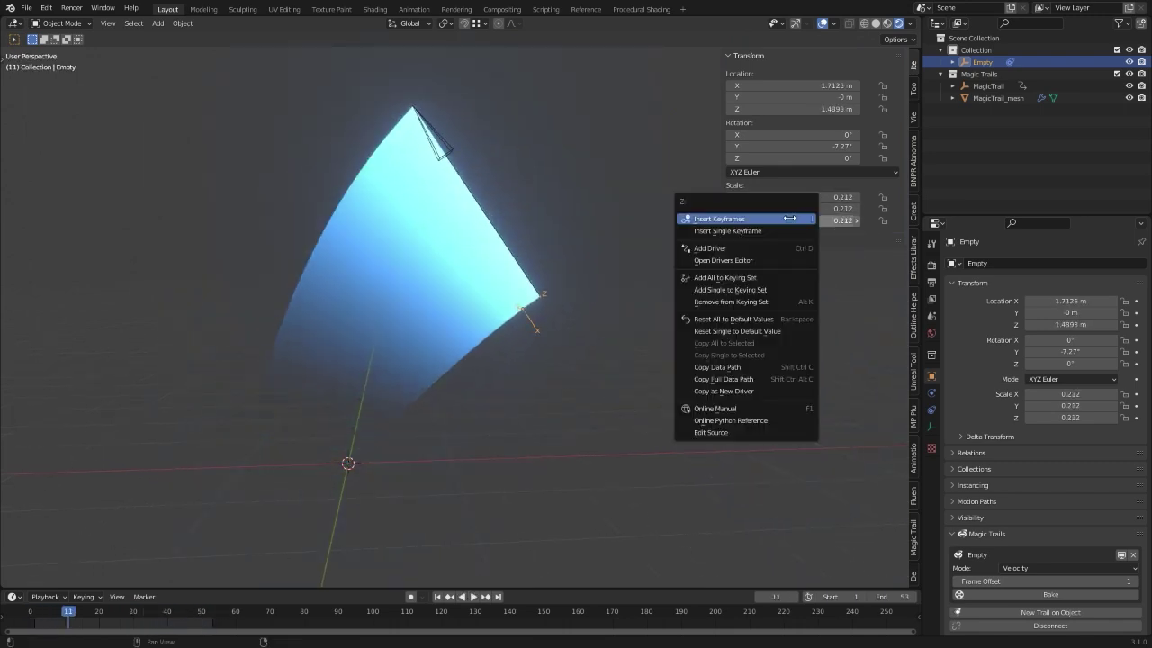
click(746, 391)
Step: Select the trail mesh and show its material nodes in the Procedural Shading workspace
click(467, 297)
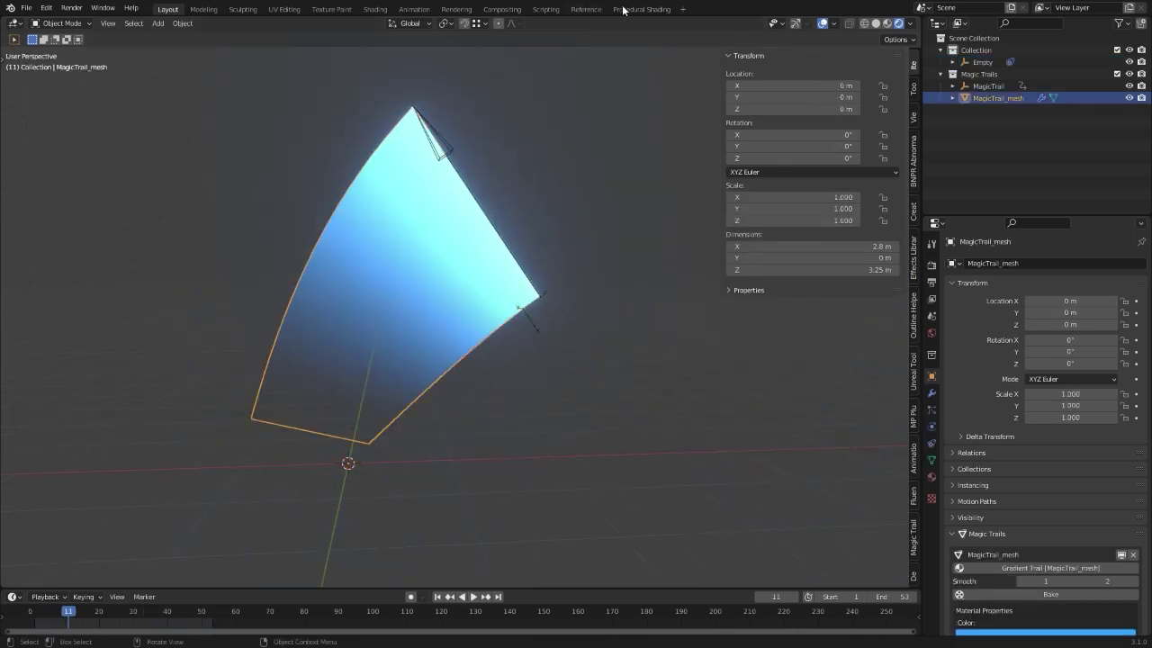
click(642, 9)
key(Home)
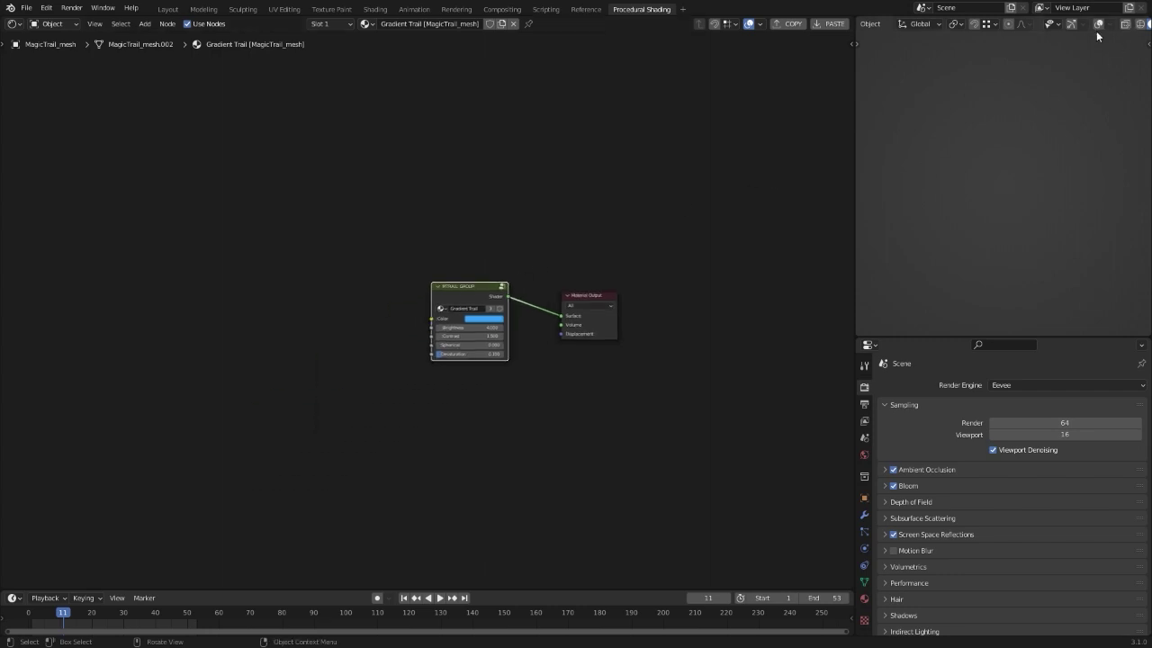
middle_drag(988, 213, 1015, 242)
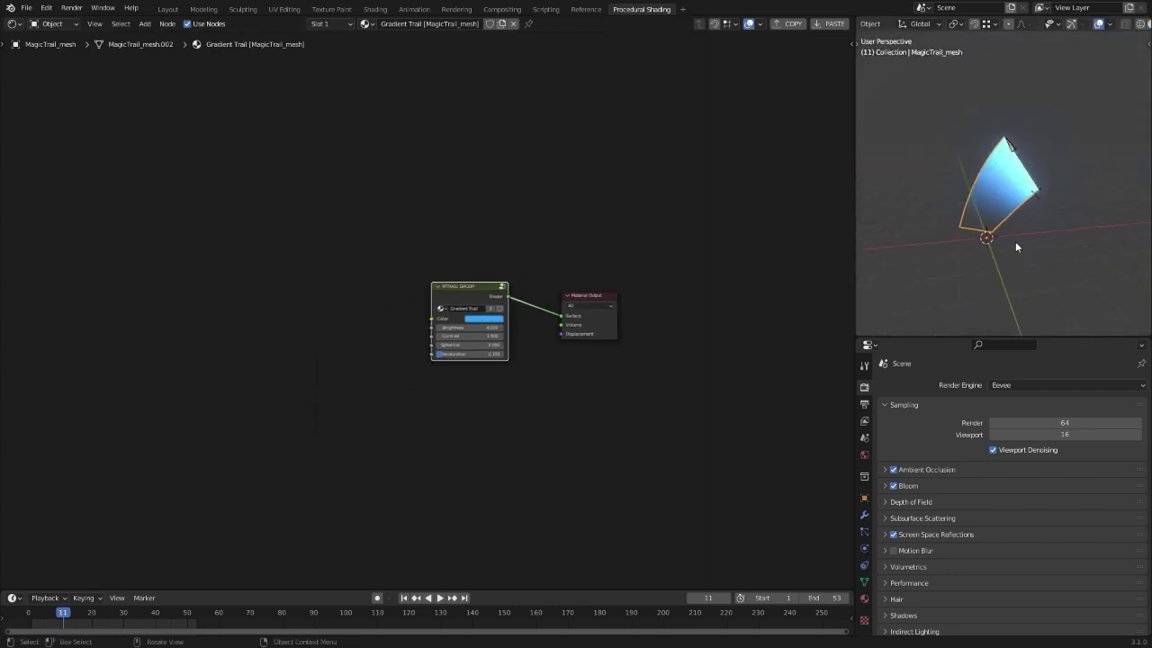
Step: Add a Value node before the MTRAIL_GROUP node and paste the copied scale driver into its value
middle_drag(544, 284, 642, 234)
scroll(643, 234, up, 2)
key(shift+a)
click(318, 247)
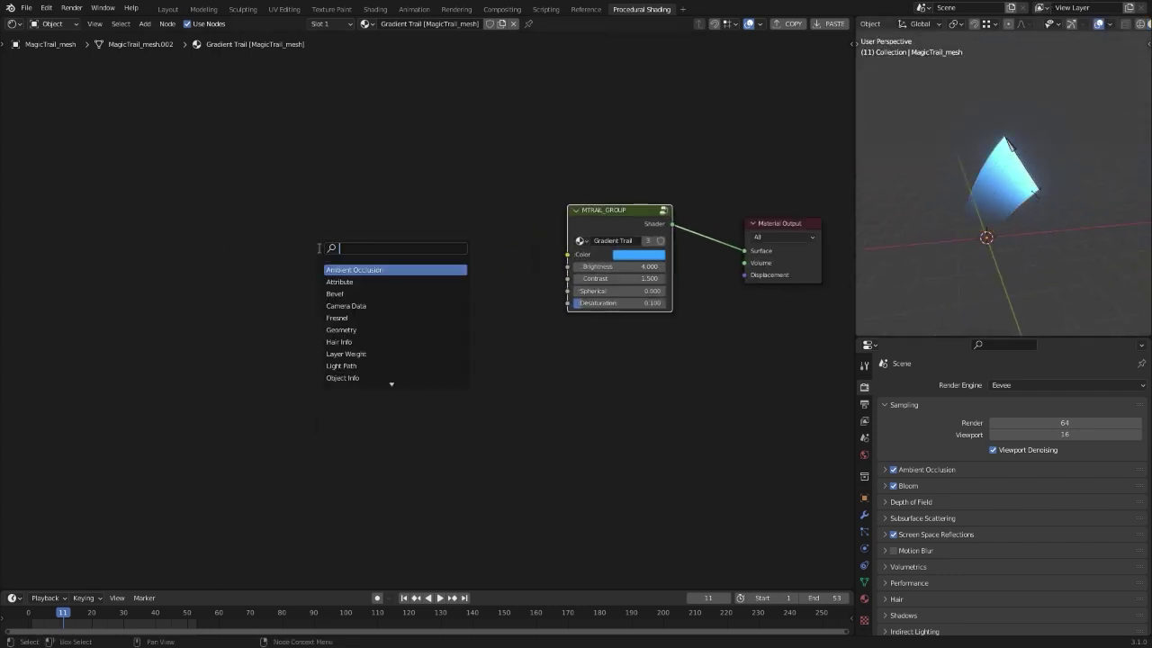
text(valu)
key(Return)
click(325, 308)
right_click(325, 308)
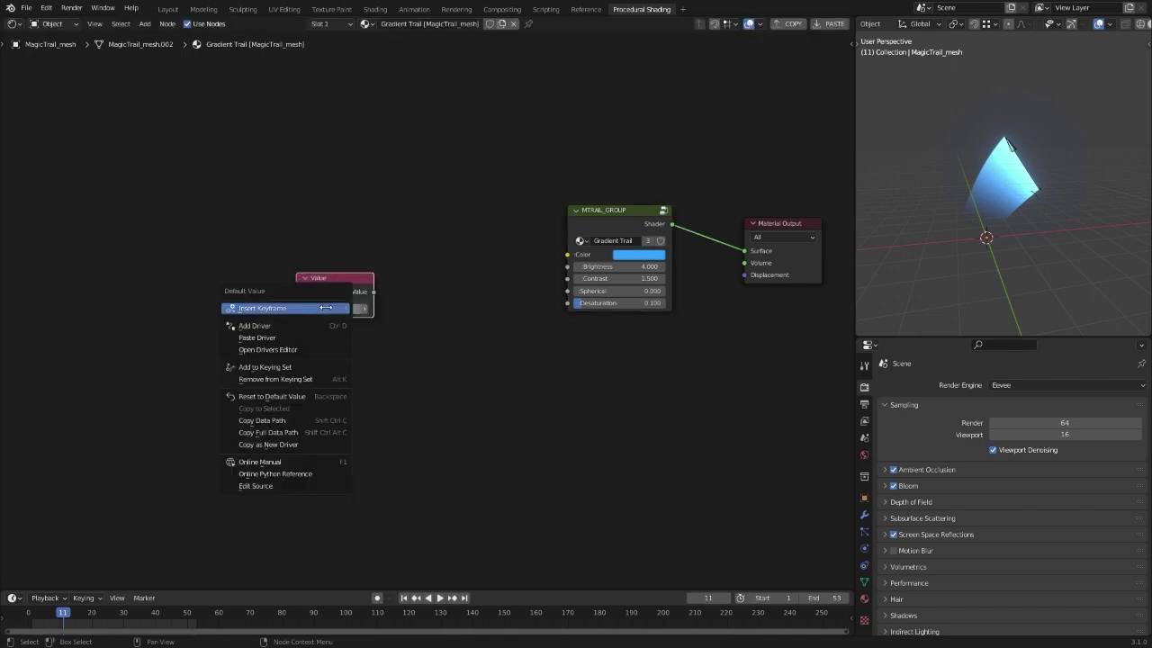
click(314, 326)
Step: Link the Value node's output to the Brightness input of MTRAIL_GROUP and play the animation
key(space)
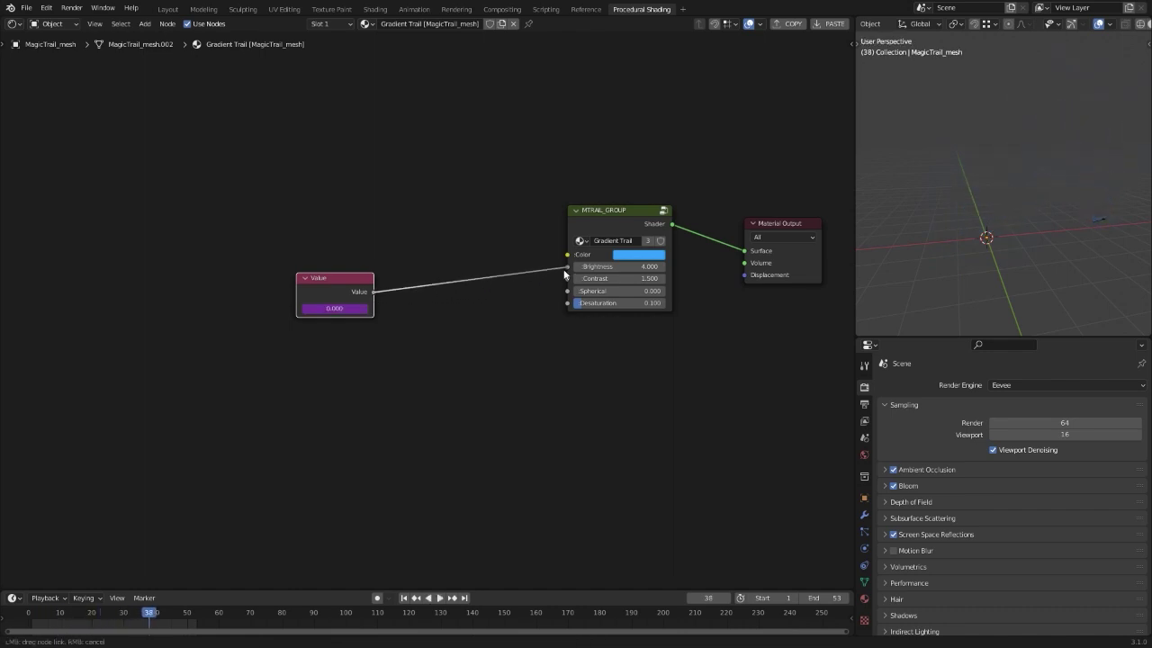
mouse_move(1000, 275)
middle_down()
mouse_move(990, 268)
mouse_move(998, 250)
mouse_move(1006, 265)
mouse_move(992, 265)
middle_up()
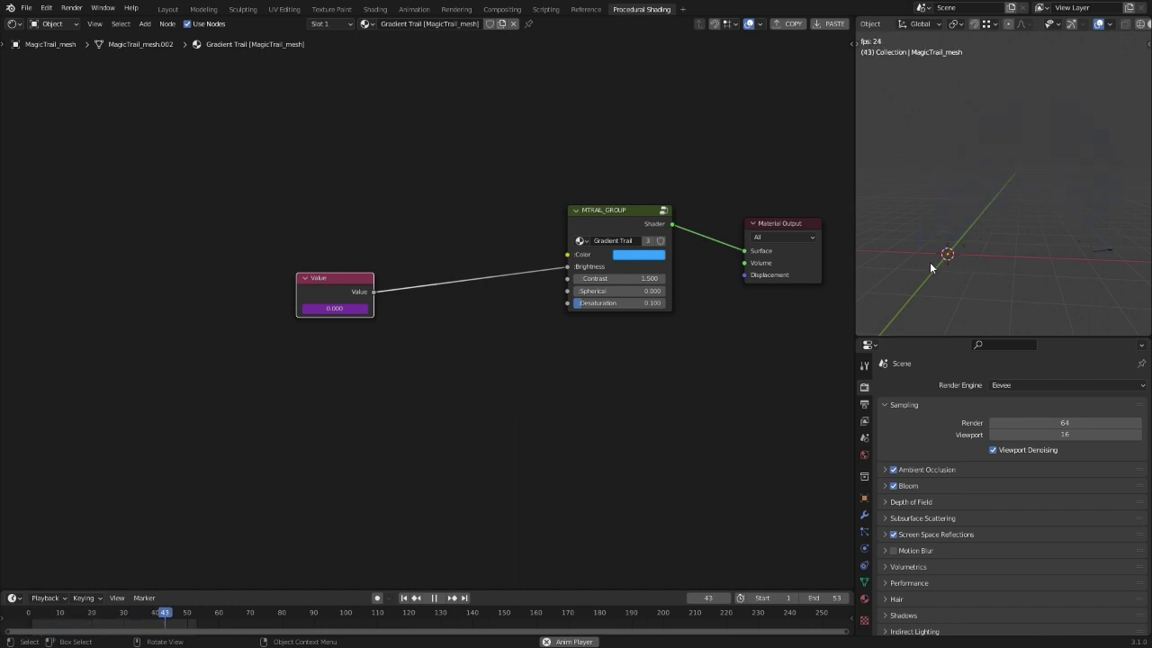
key(space)
Step: Insert a Multiply node with value 6.010 and a Power node with exponent 10.870 between the Value node and Brightness
right_click(364, 307)
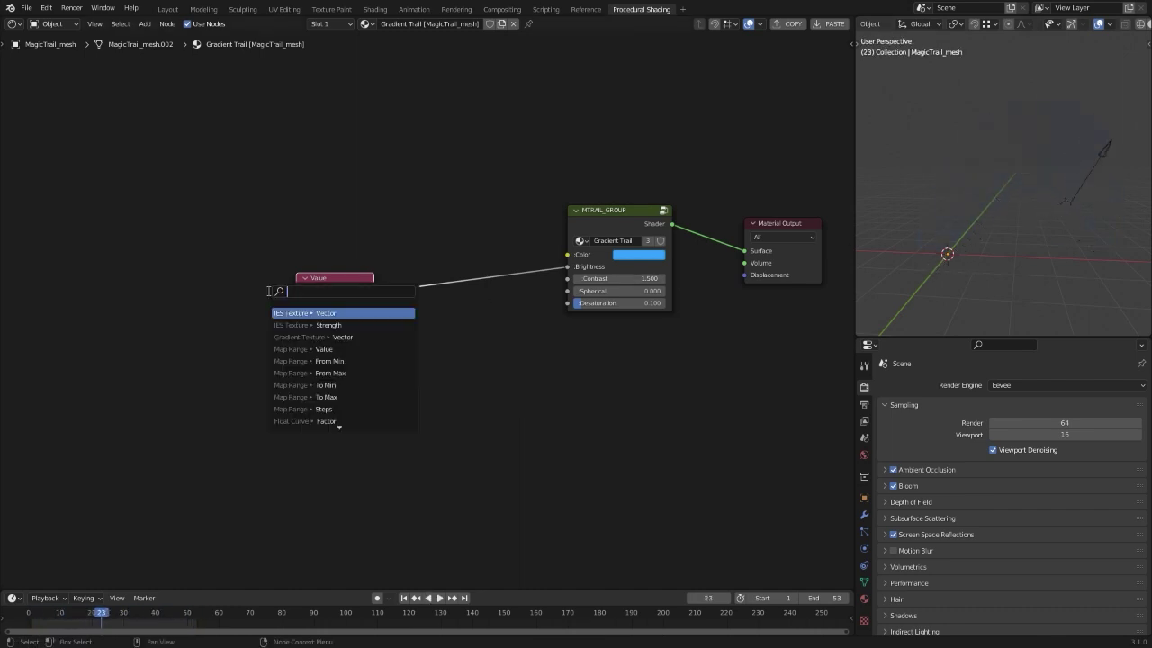
drag(370, 292, 425, 302)
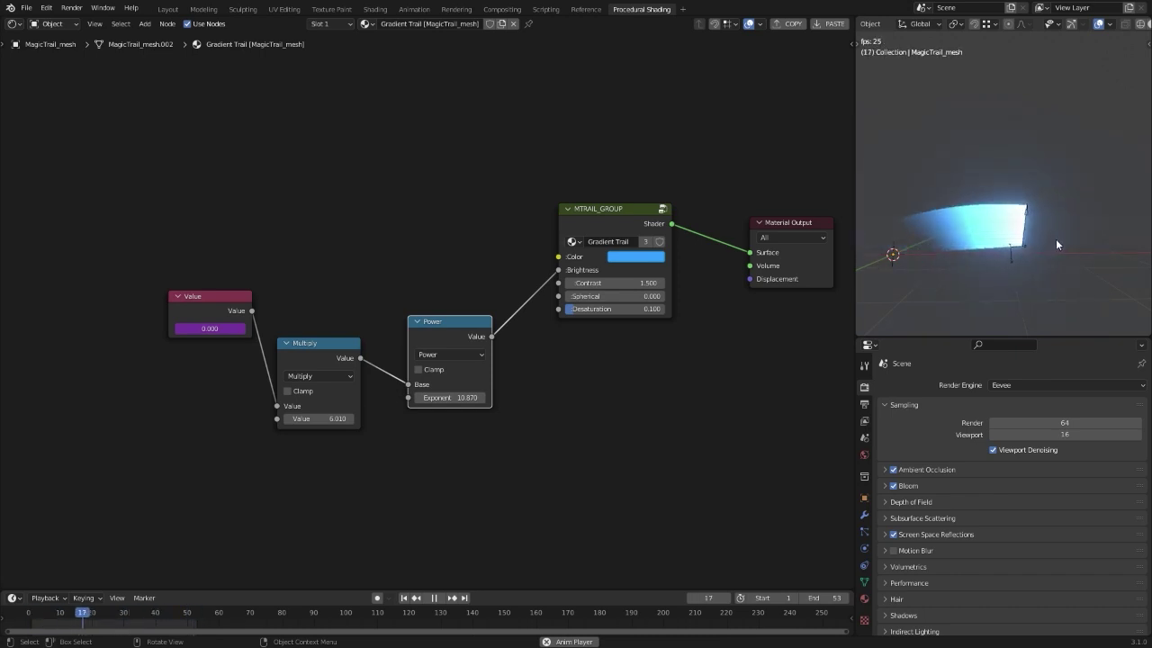
Step: Move the MTRAIL_GROUP node slightly closer to the Material Output node
scroll(632, 386, down, 1)
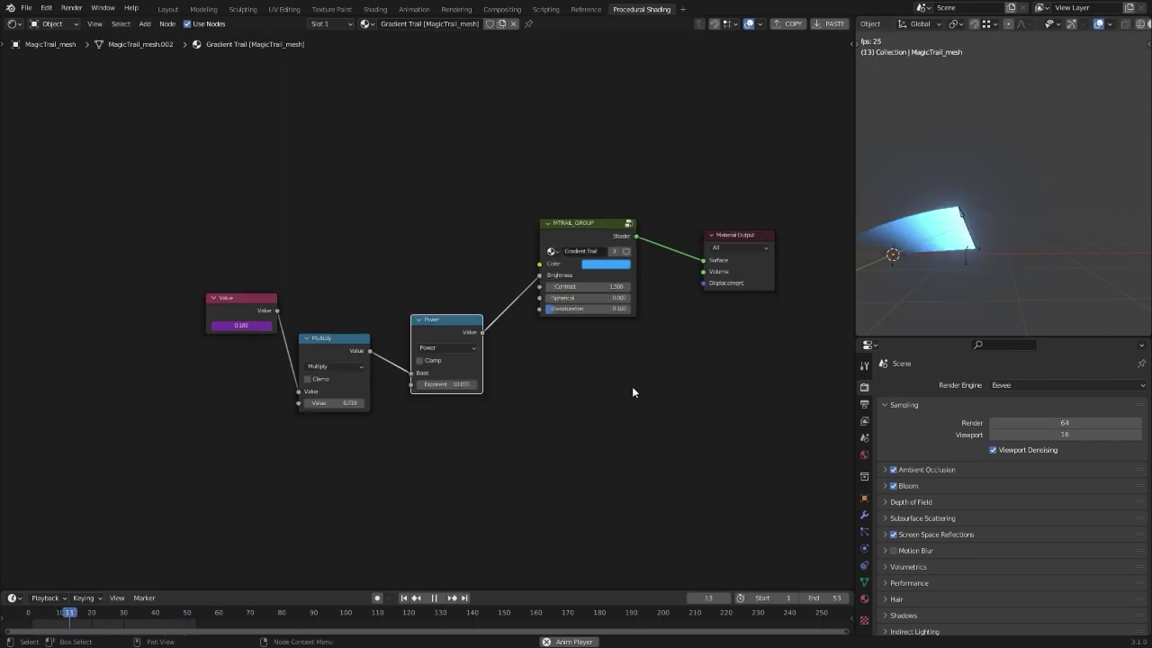
scroll(684, 356, up, 2)
drag(591, 276, 628, 299)
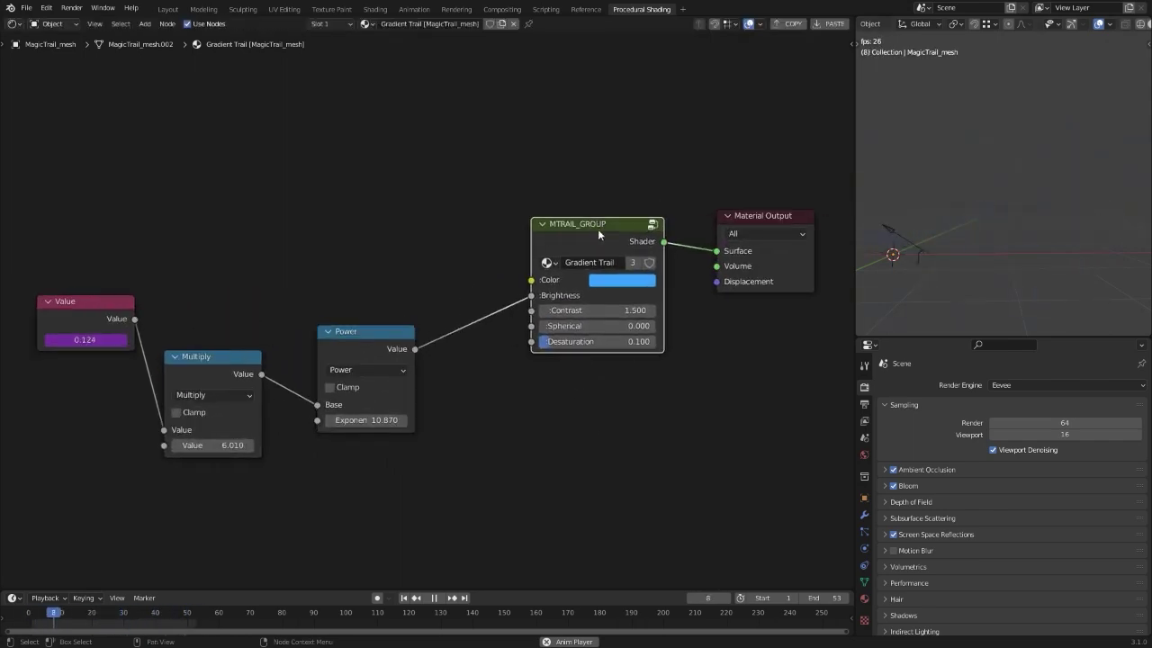
scroll(623, 257, up, 1)
drag(623, 257, 609, 252)
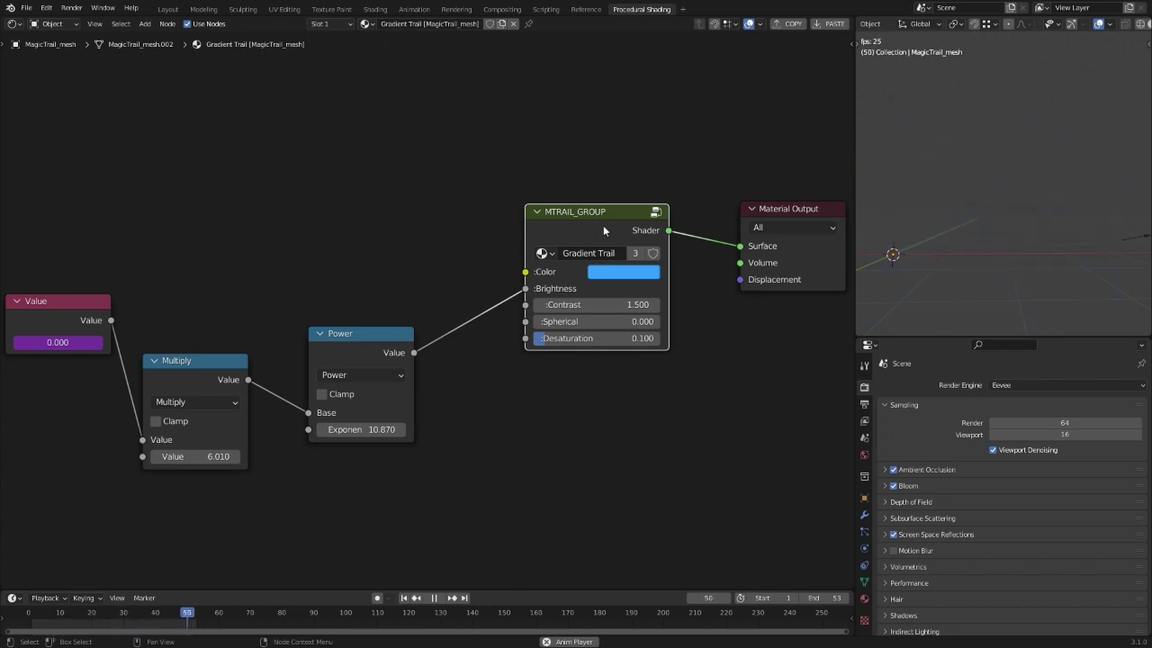
middle_drag(681, 346, 635, 345)
drag(558, 237, 562, 241)
scroll(562, 241, up, 1)
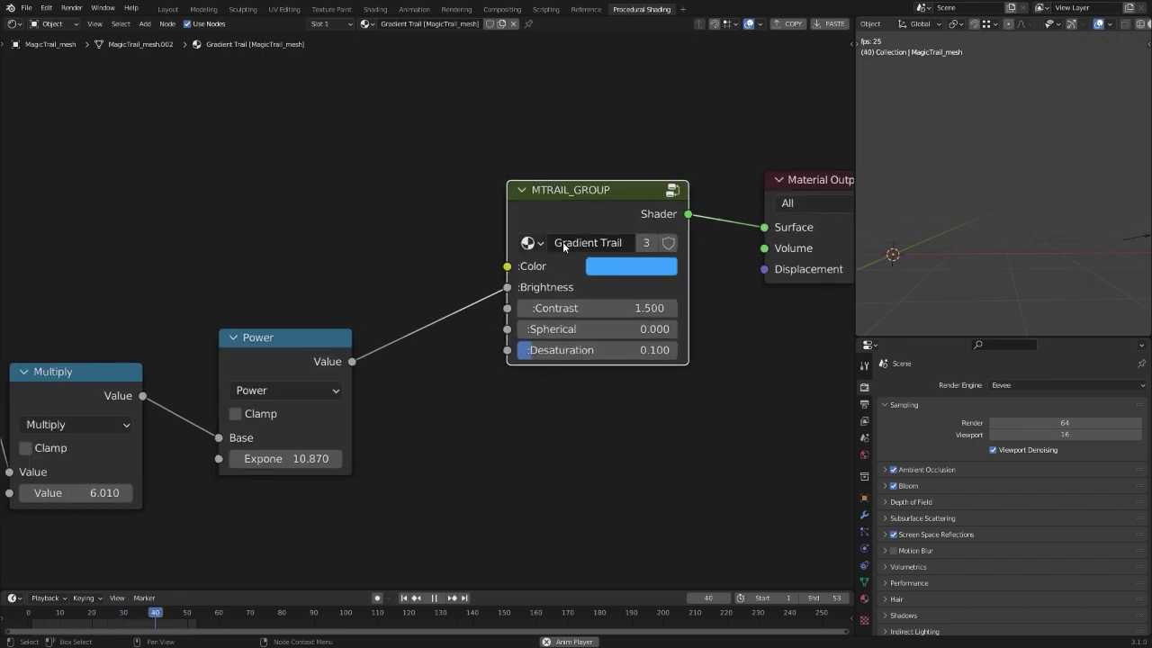
scroll(563, 241, down, 1)
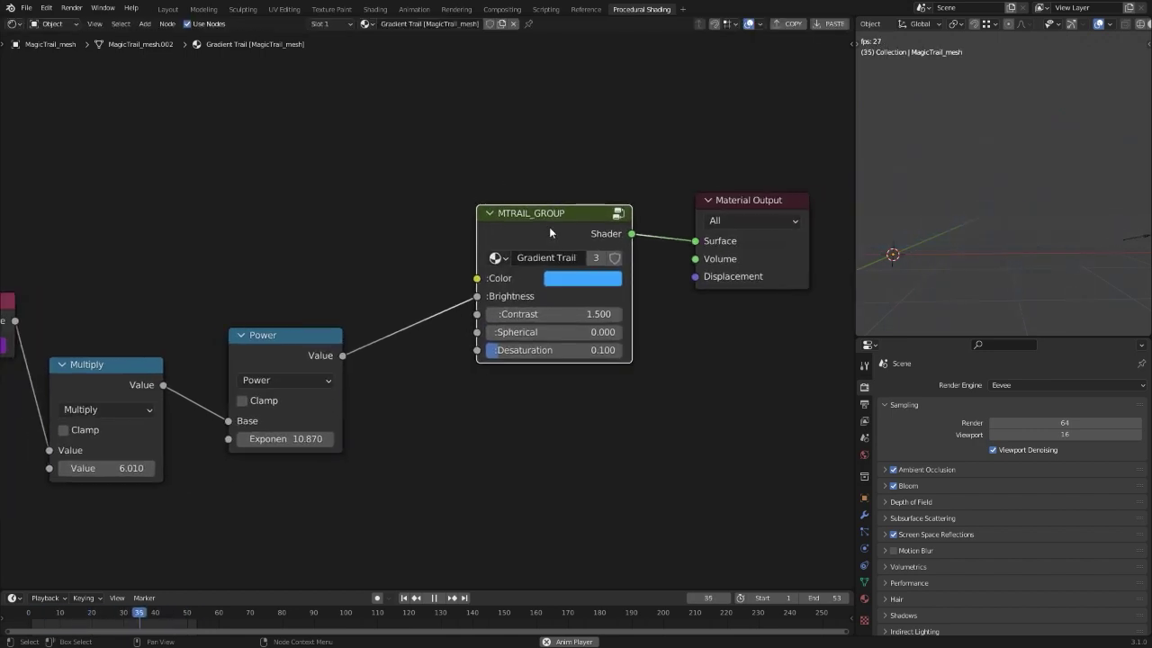
Step: Open the Gradient Trail node group and examine its internal node network from Group Input to output
key(Tab)
scroll(543, 302, down, 6)
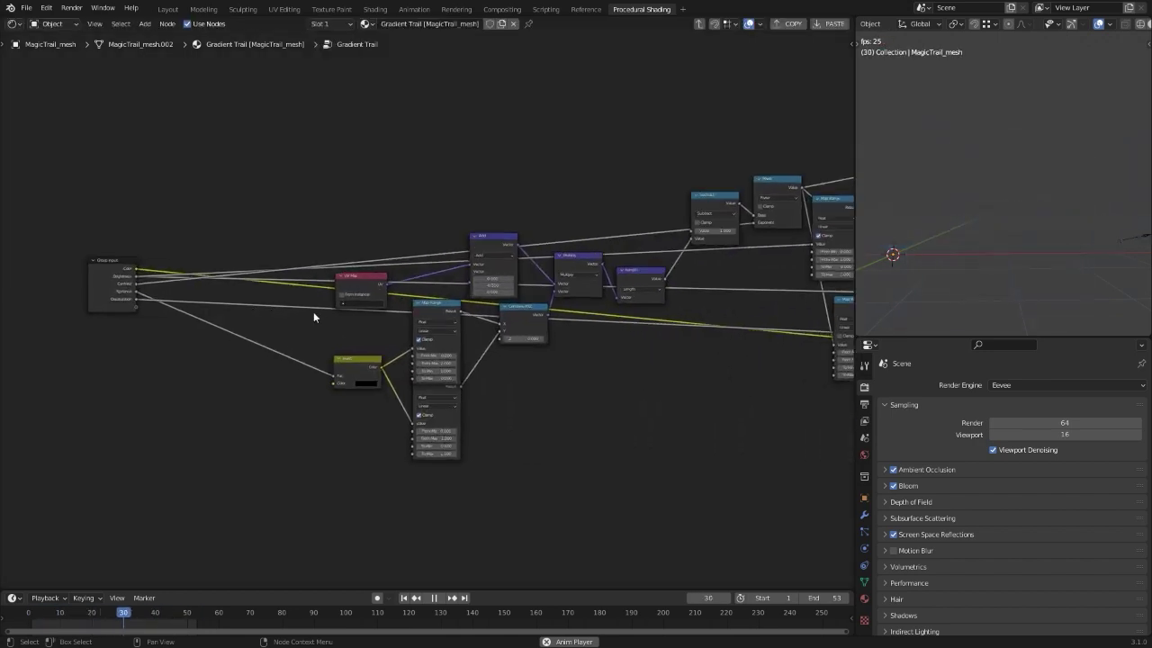
drag(809, 291, 816, 227)
scroll(772, 280, up, 3)
scroll(772, 279, down, 3)
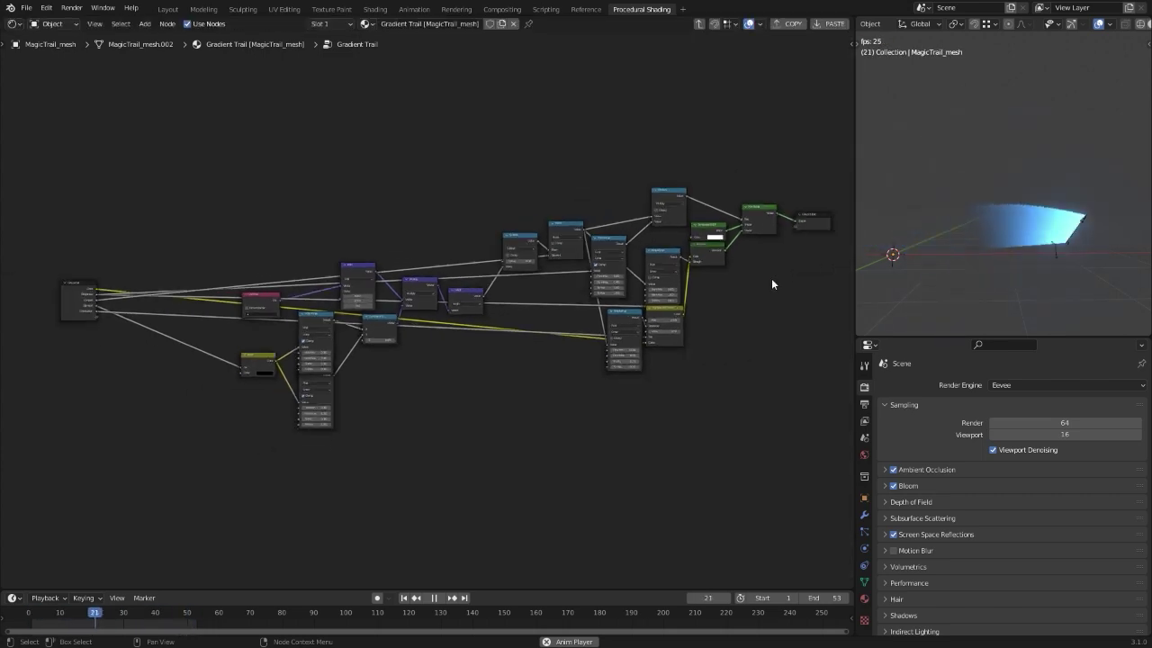
scroll(772, 280, up, 1)
middle_drag(351, 354, 523, 347)
scroll(523, 347, up, 2)
scroll(485, 351, down, 2)
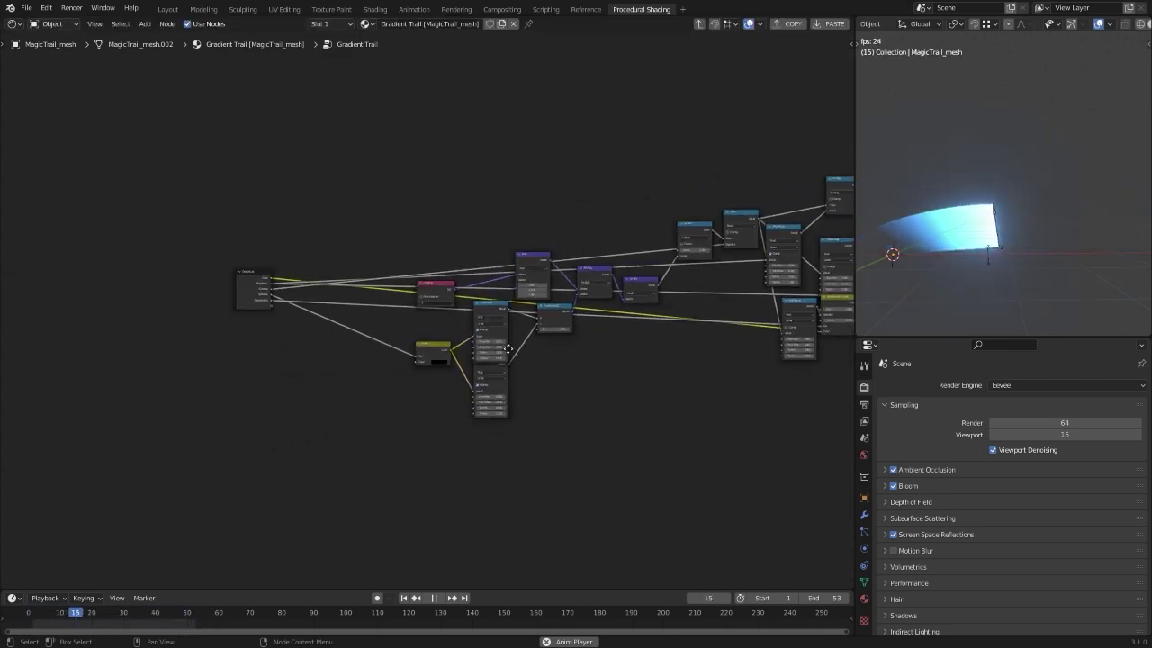
scroll(428, 353, up, 3)
drag(392, 304, 369, 297)
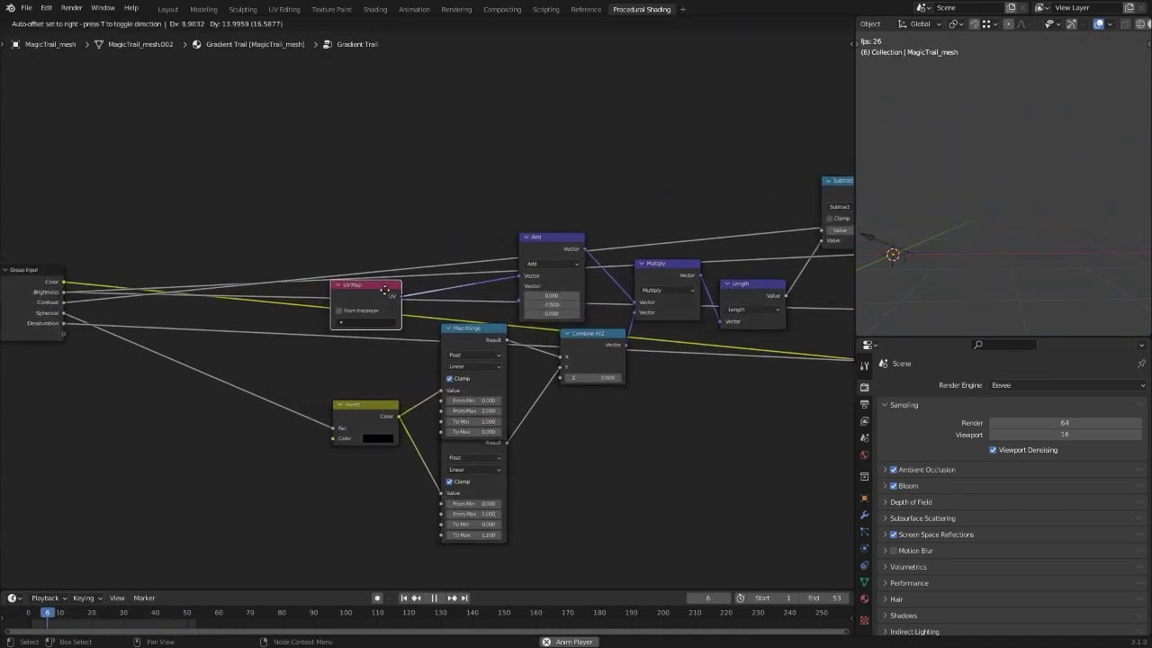
scroll(279, 357, down, 3)
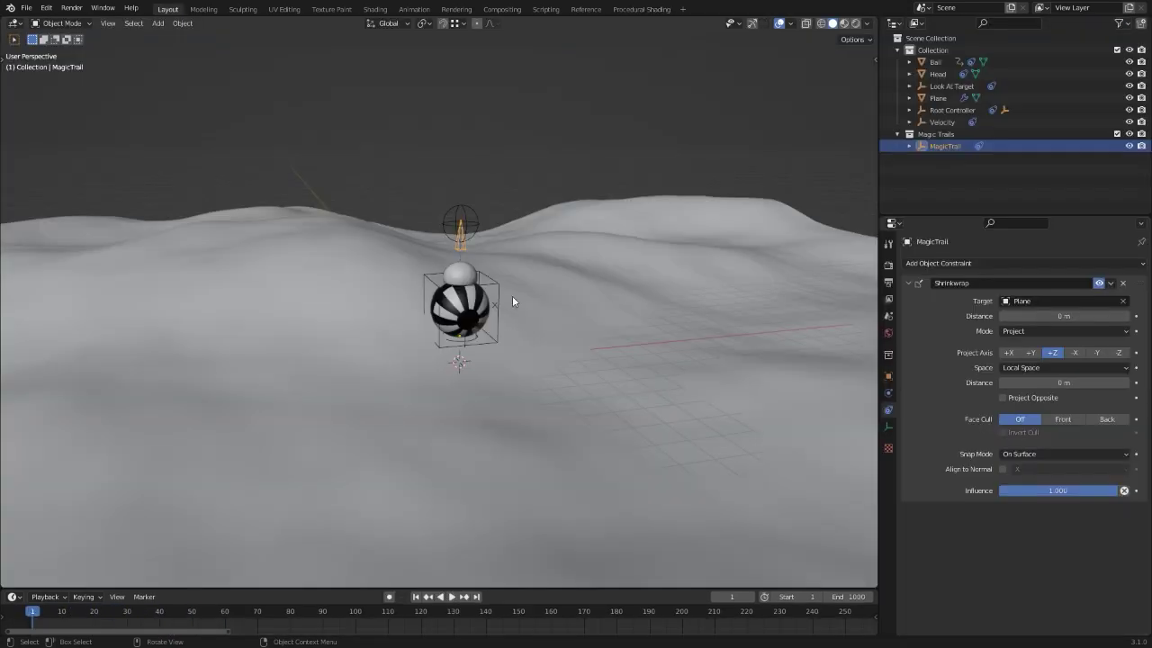
Step: Try rotating the Head object freely with trackball rotation to test its Child Of and Damped Track constraints
middle_drag(512, 301, 501, 353)
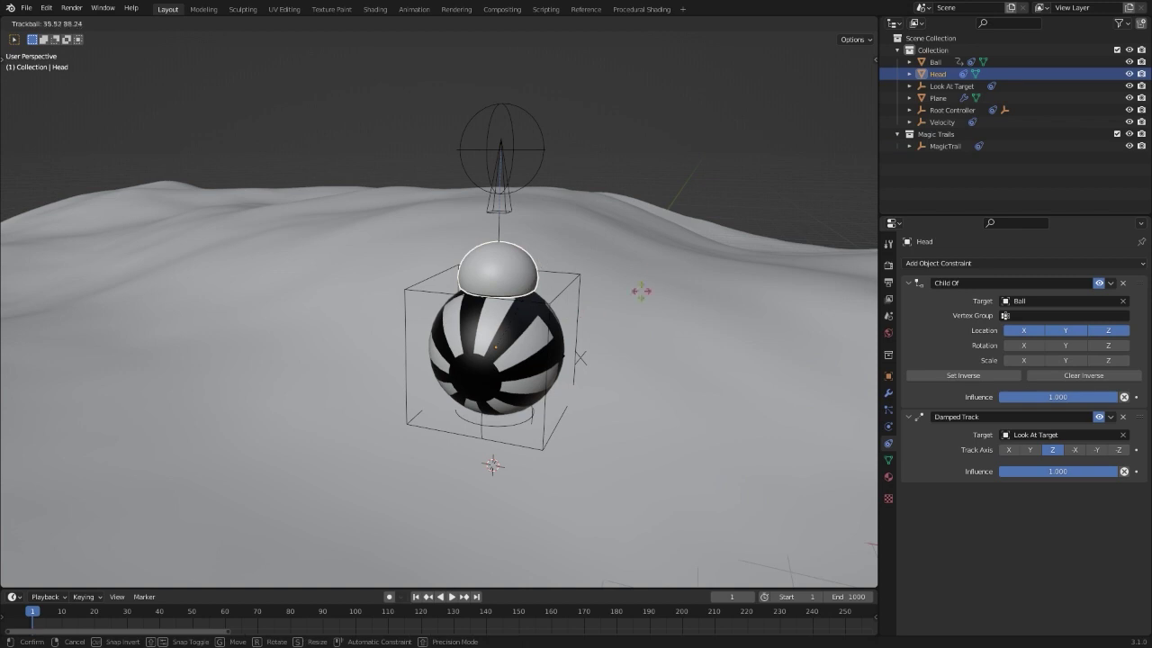
middle_drag(500, 359, 452, 286)
click(598, 338)
click(477, 302)
Step: Move the MagicTrail controller horizontally across the terrain during playback, with global Z locked
click(430, 233)
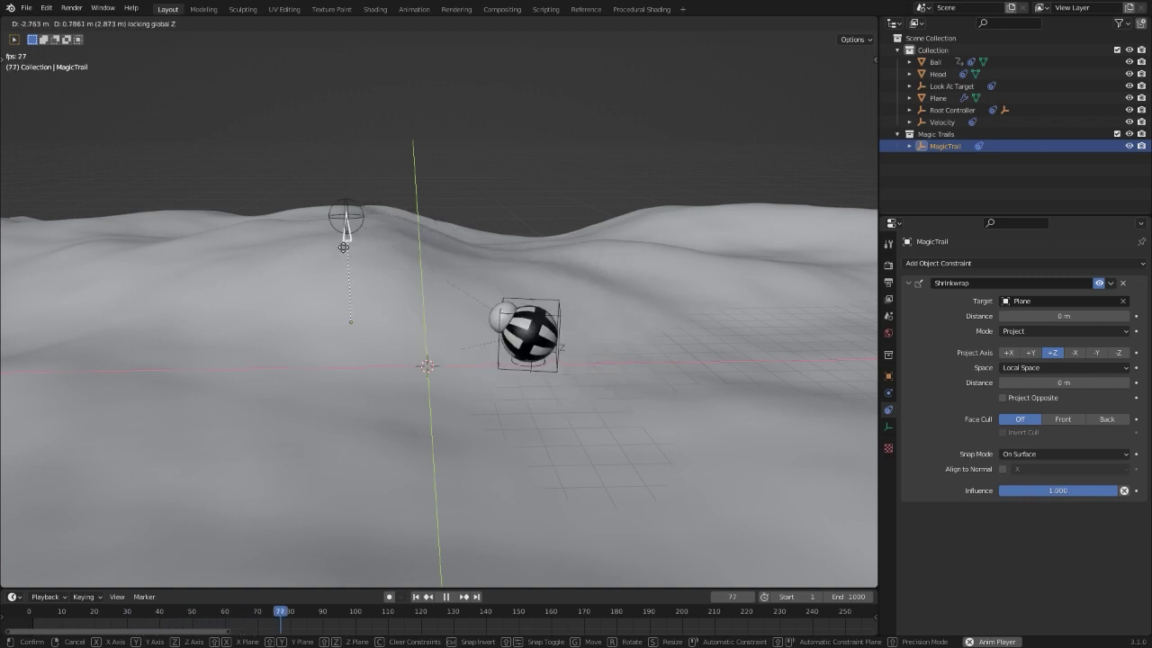
drag(594, 296, 590, 275)
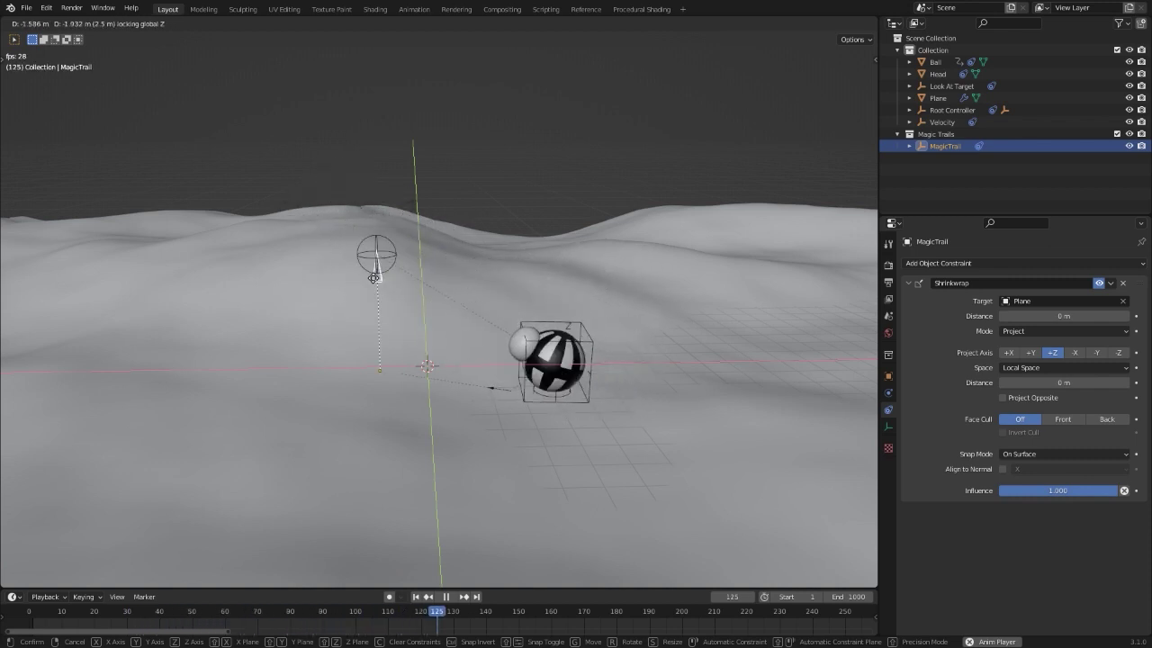
drag(469, 333, 380, 260)
drag(573, 306, 378, 256)
middle_drag(422, 354, 418, 378)
scroll(419, 378, up, 2)
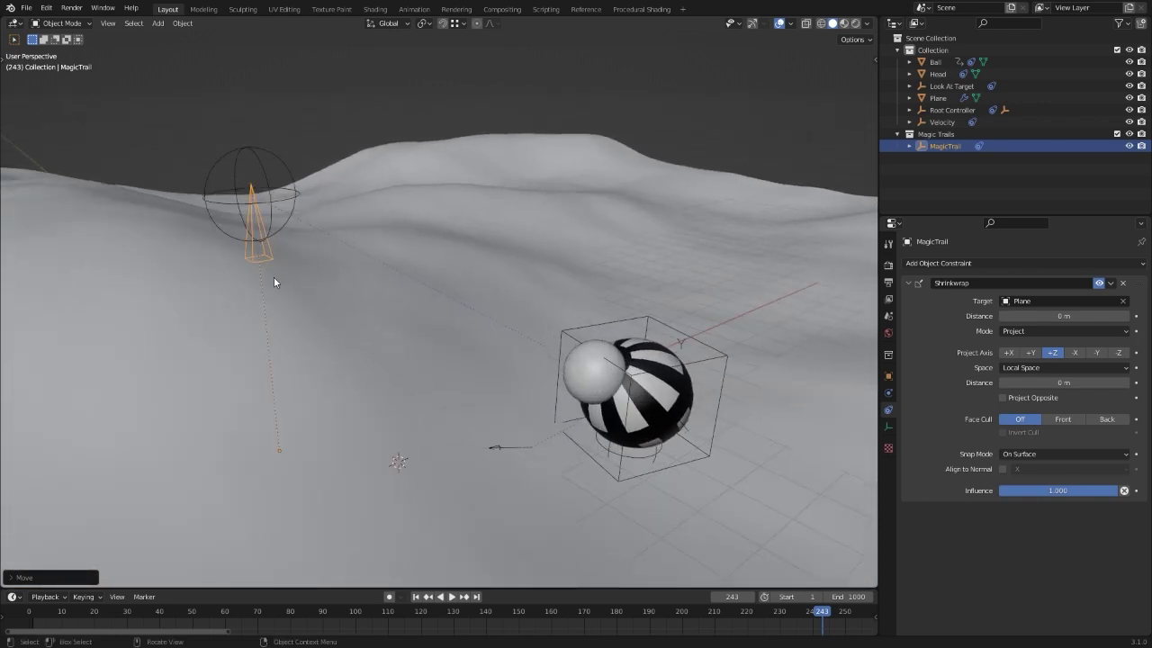
Step: Select the Velocity empty and examine its Track To constraint and Magic Trails settings
key(n)
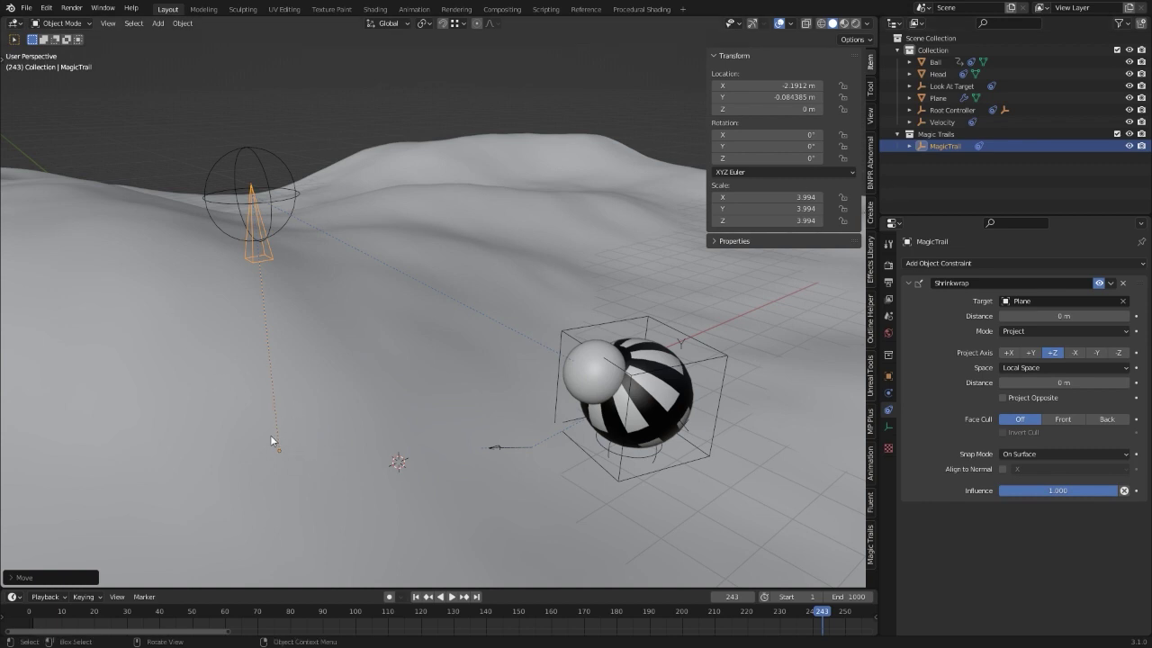
click(493, 446)
scroll(532, 474, up, 3)
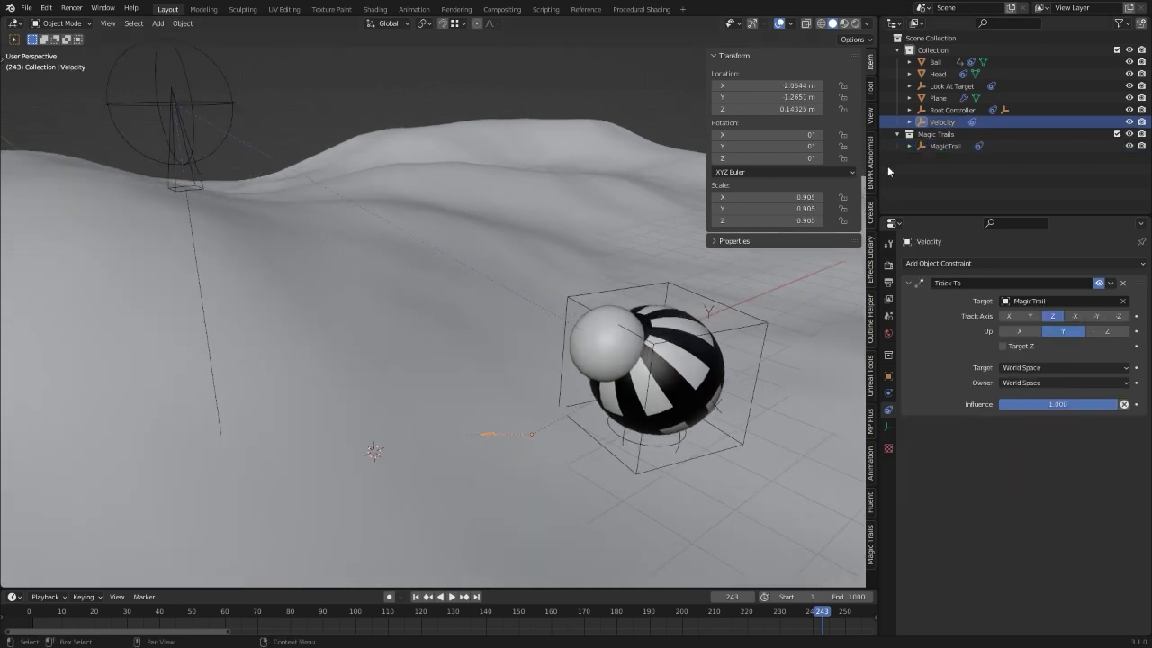
click(870, 538)
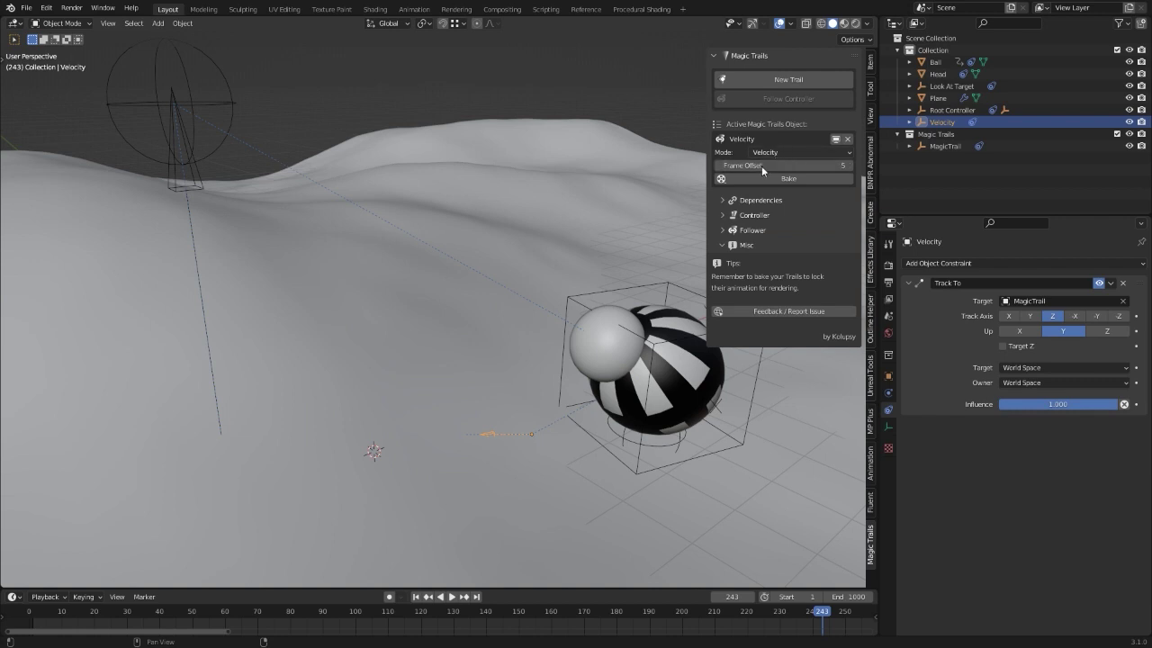
Step: Select the Root Controller below the ball and examine its Magic Trails follow mode and Shrinkwrap constraint
scroll(524, 385, down, 2)
click(572, 407)
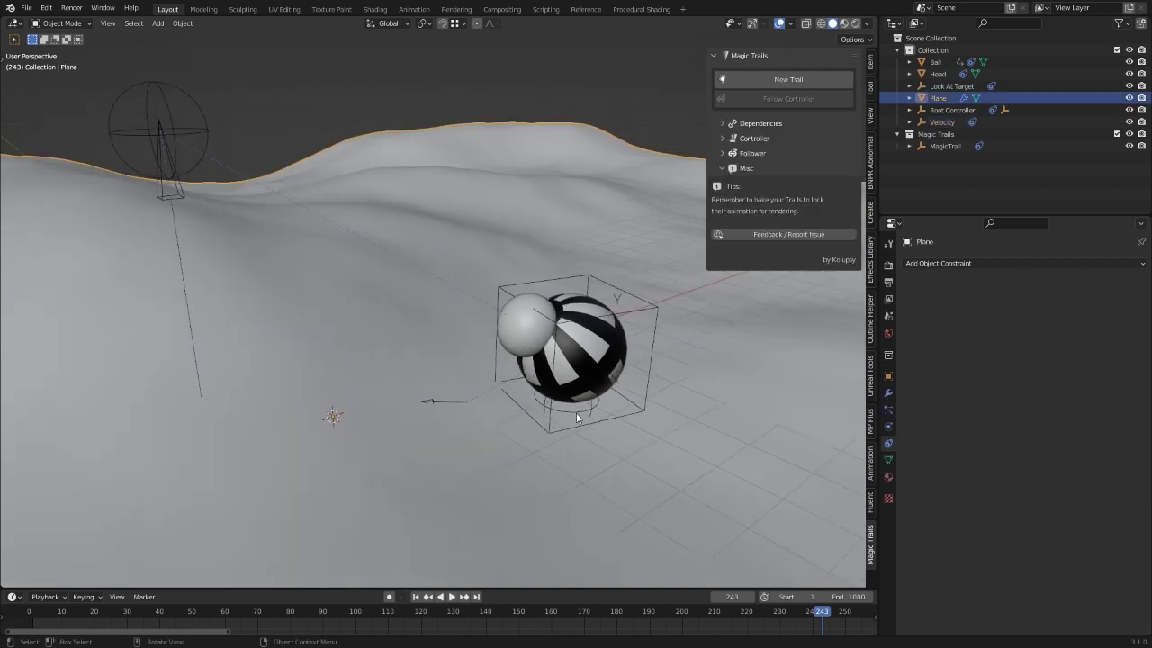
click(576, 412)
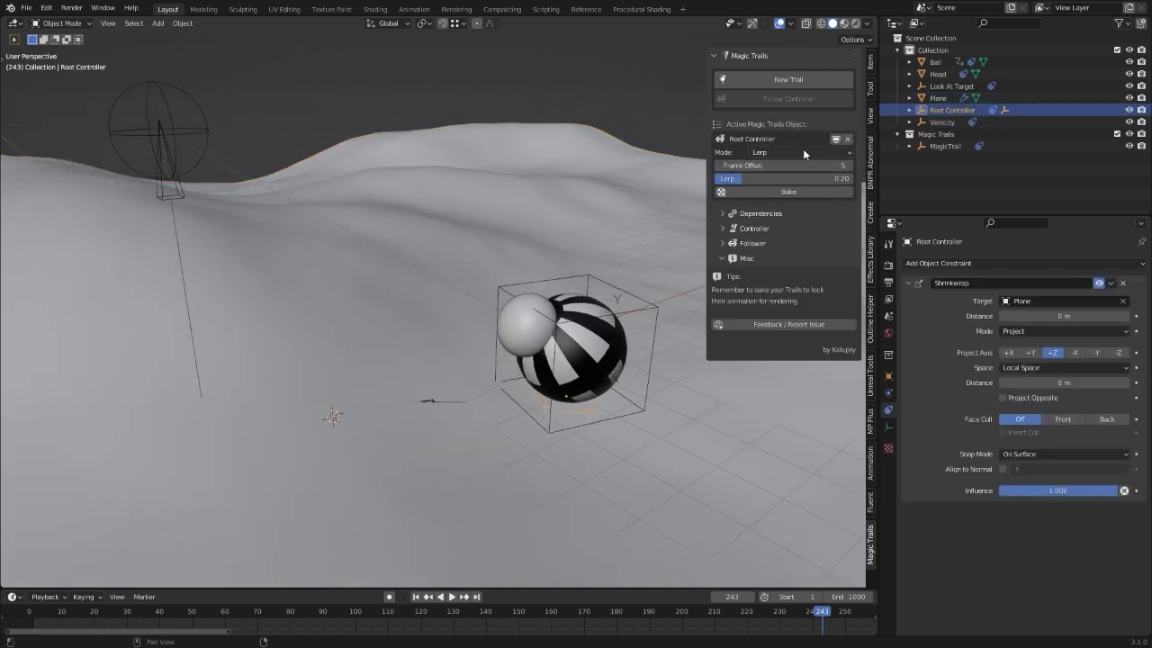
Step: Play the animation while moving the MagicTrail controller freely around the terrain, and stop playback once it is placed
scroll(190, 247, down, 2)
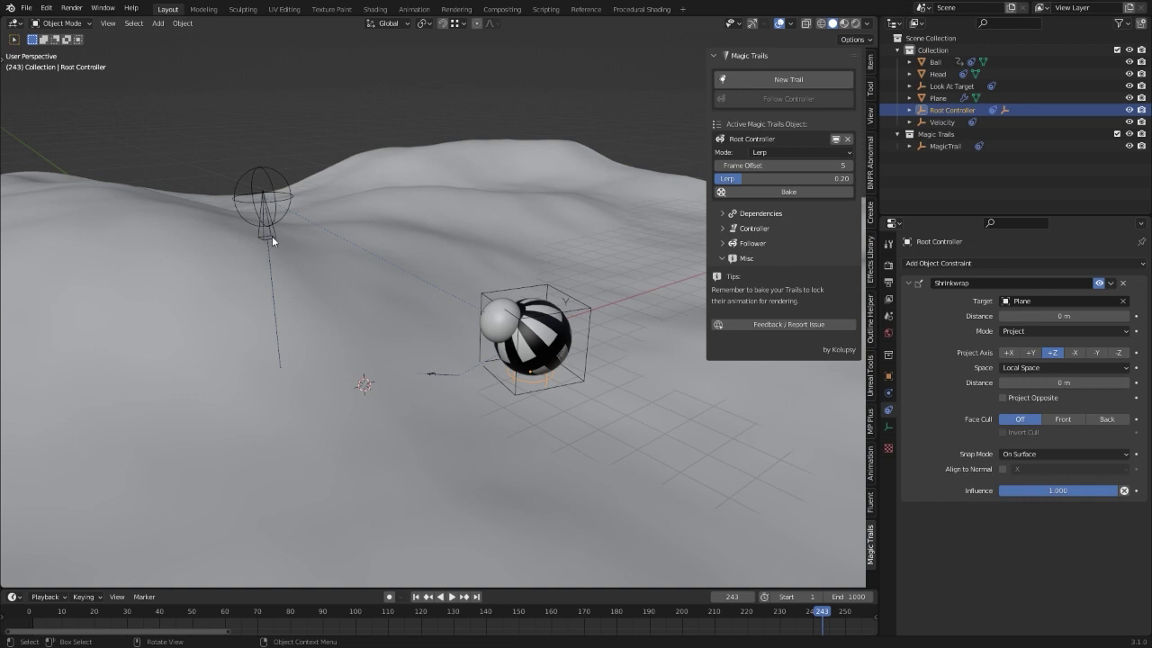
click(272, 237)
key(space)
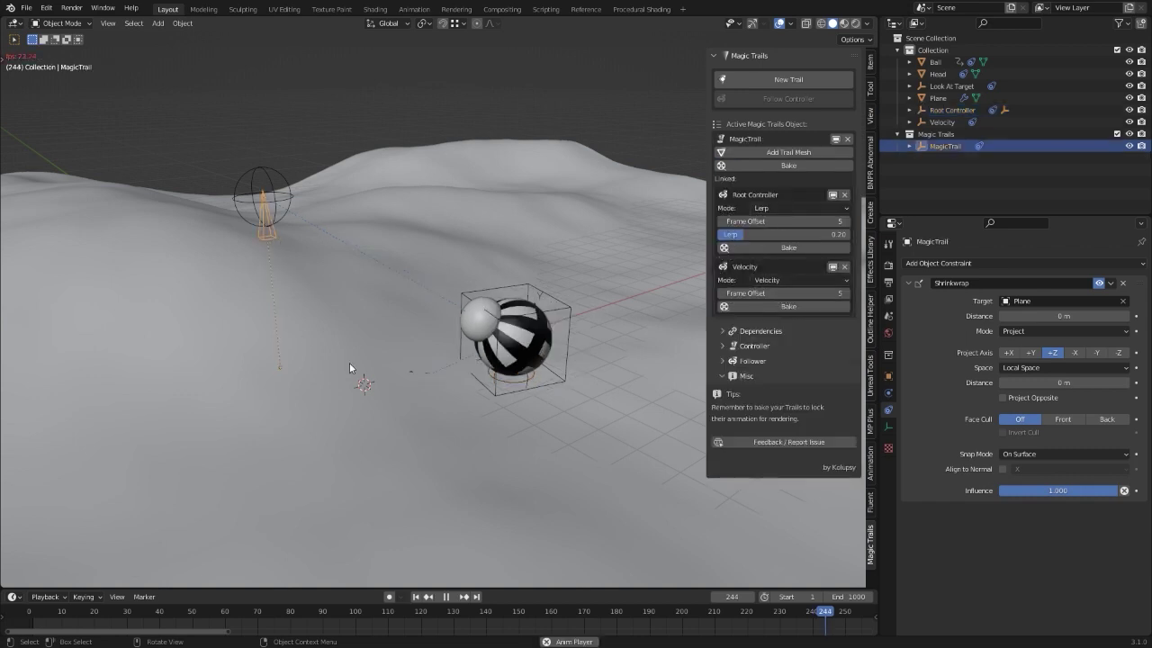
key(g)
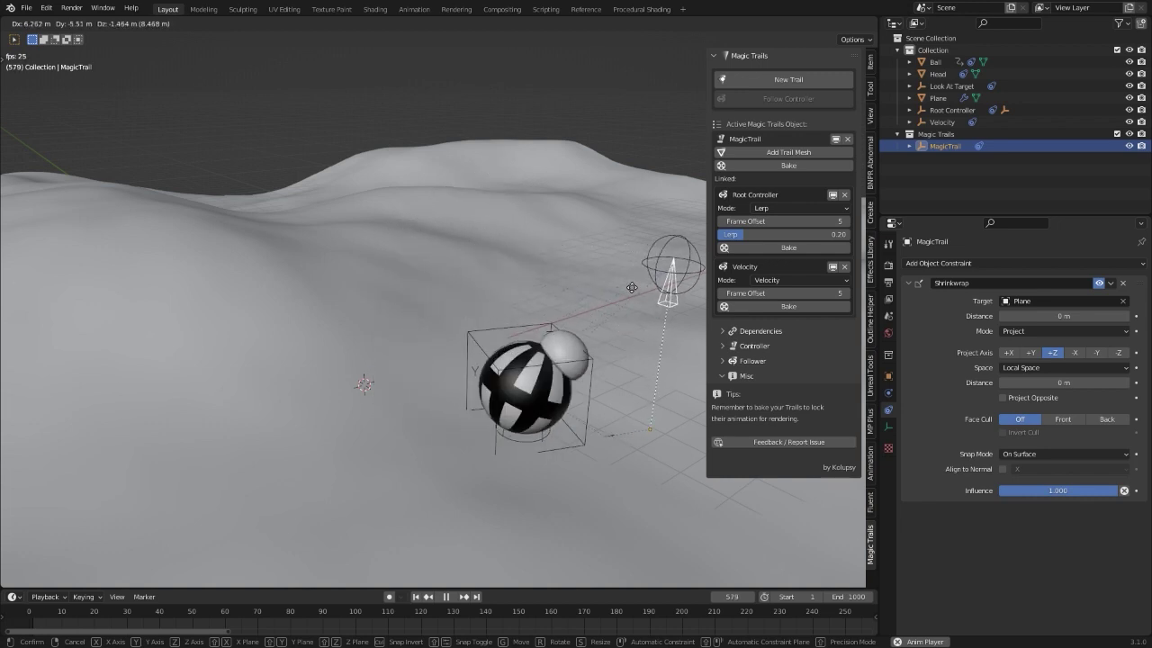
click(303, 289)
key(space)
Step: Reselect the Root Controller and review how its Lerp settings drive the rolling ball rig
middle_drag(432, 423, 454, 404)
click(437, 419)
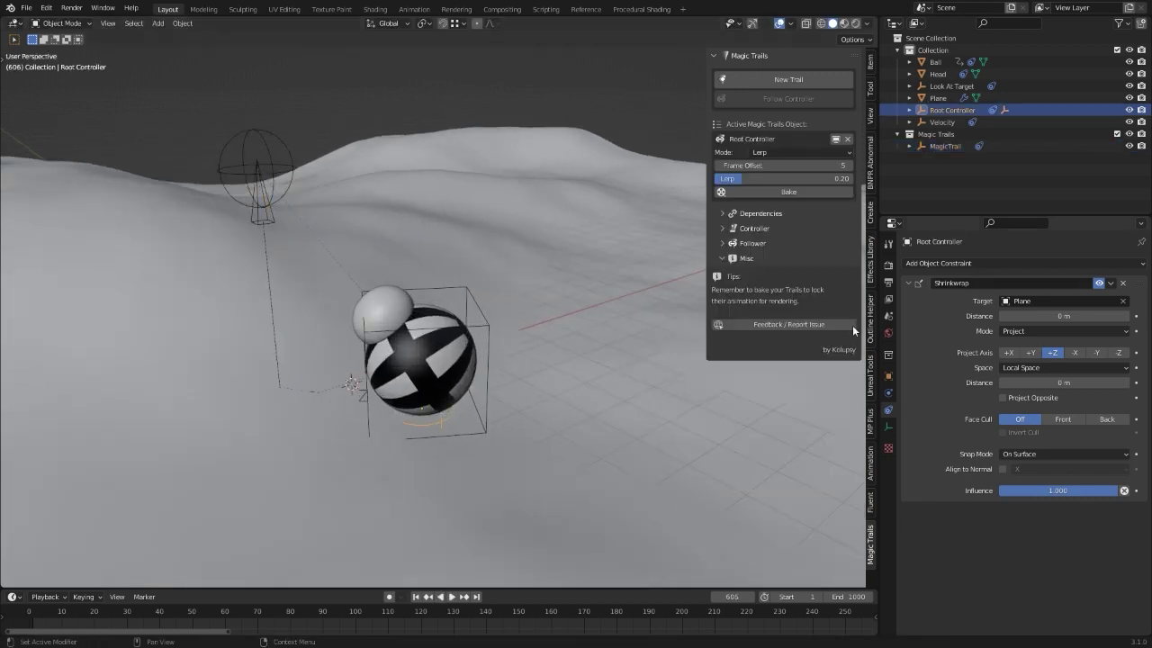
middle_drag(308, 307, 389, 404)
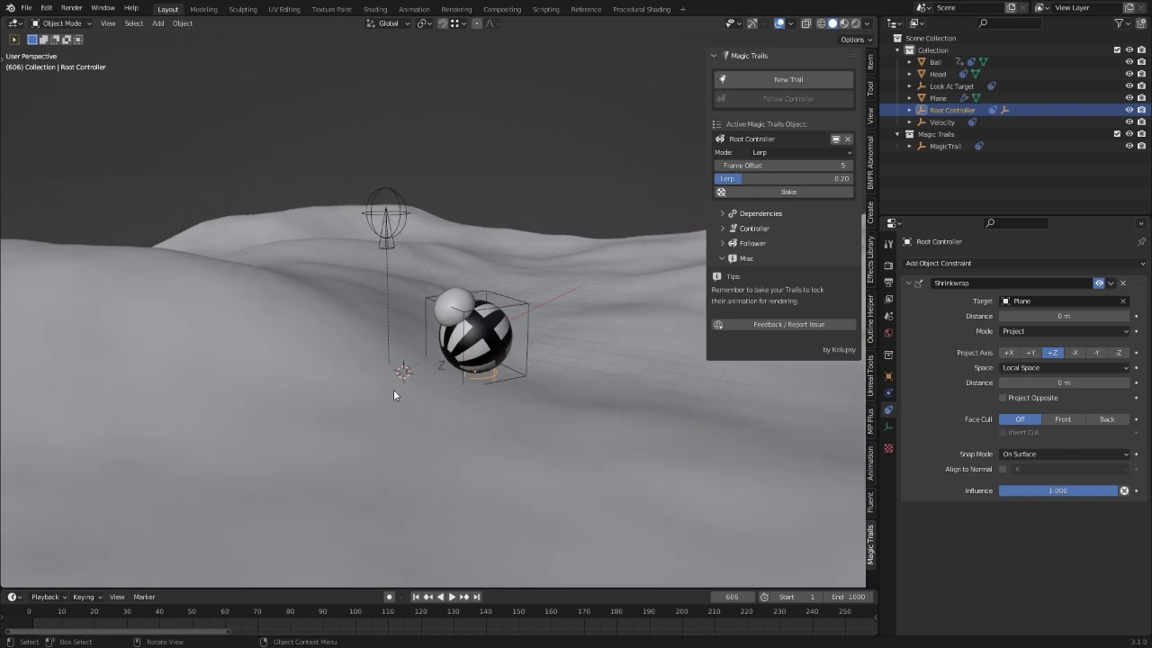
Step: Select the MagicTrail controller and hide the viewport sidebar to leave the character rig unobstructed
click(389, 249)
scroll(406, 308, down, 4)
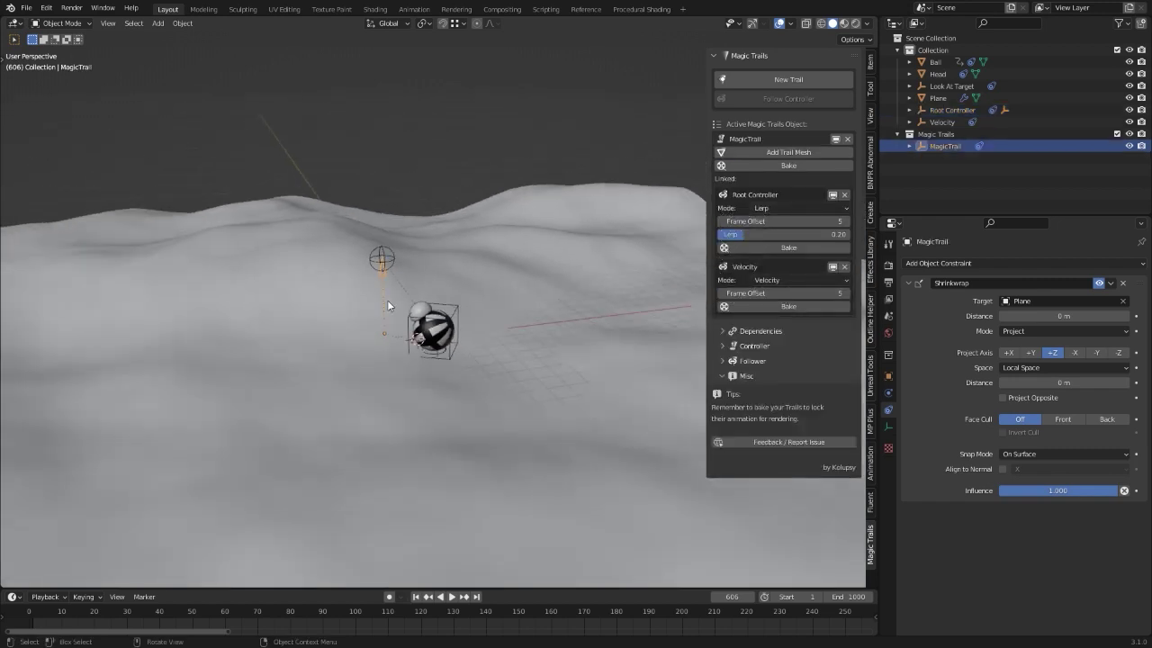
key(n)
scroll(621, 391, up, 3)
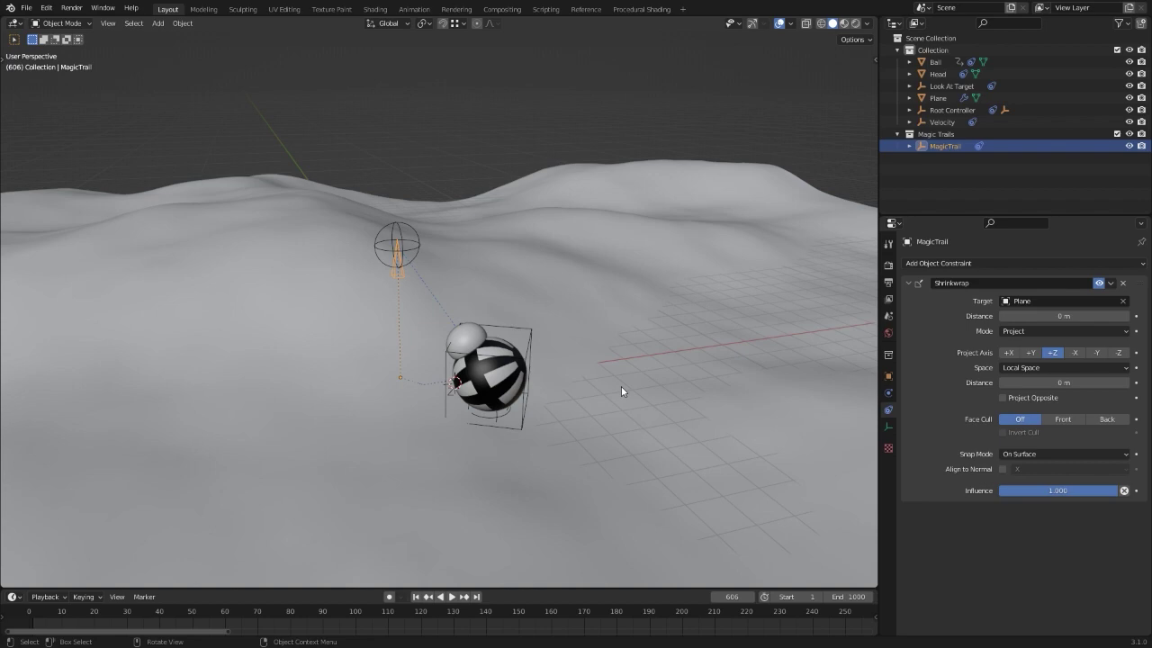
scroll(621, 390, up, 1)
middle_drag(399, 264, 543, 346)
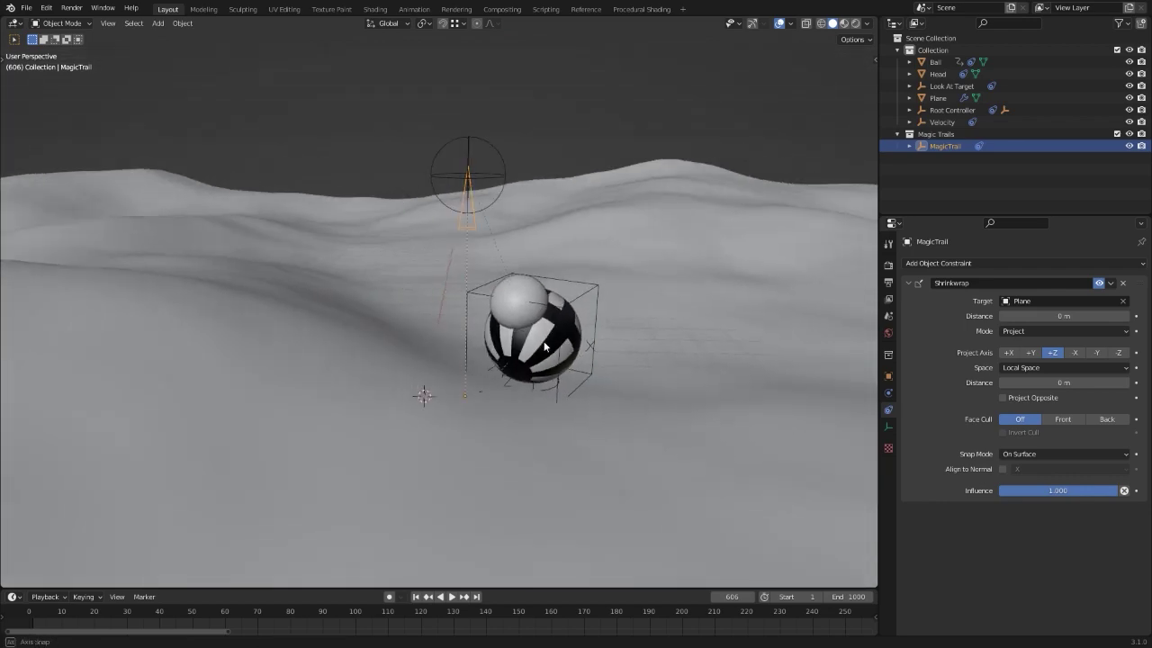